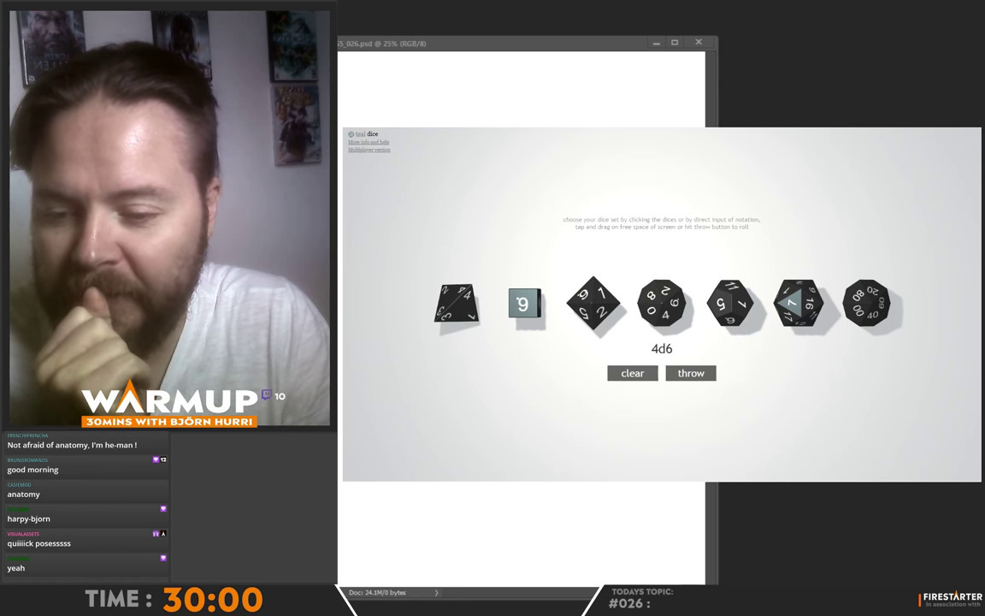
- Clear the dice set and roll a single six-sided die in the dice roller
left_click(632, 374)
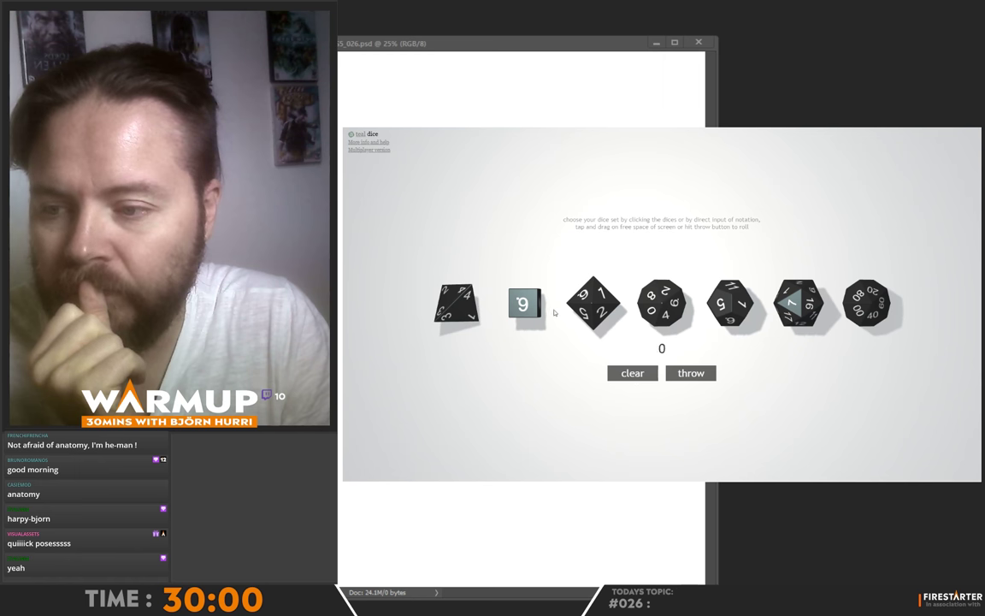
left_click(524, 304)
left_click(690, 373)
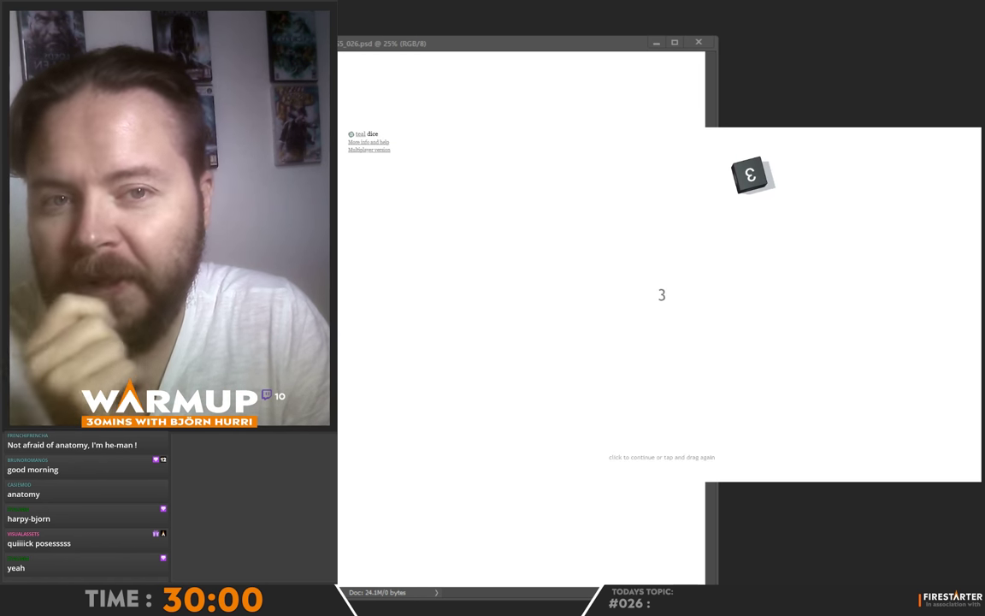
key("alt+Tab")
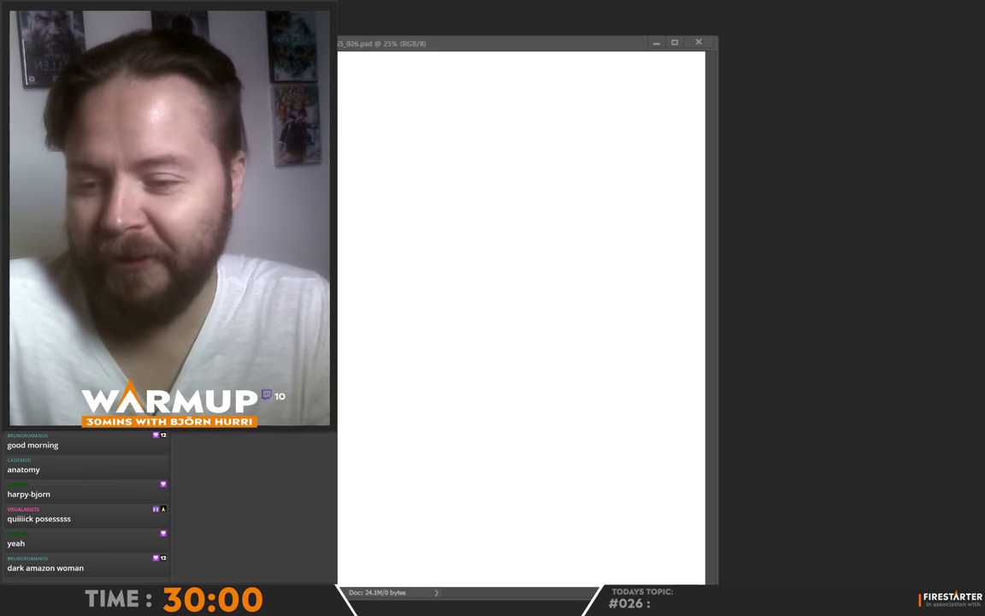
- Reset the dice roller to one six-sided die, roll it again and return to the blank Photoshop document
key("ctrl+o")
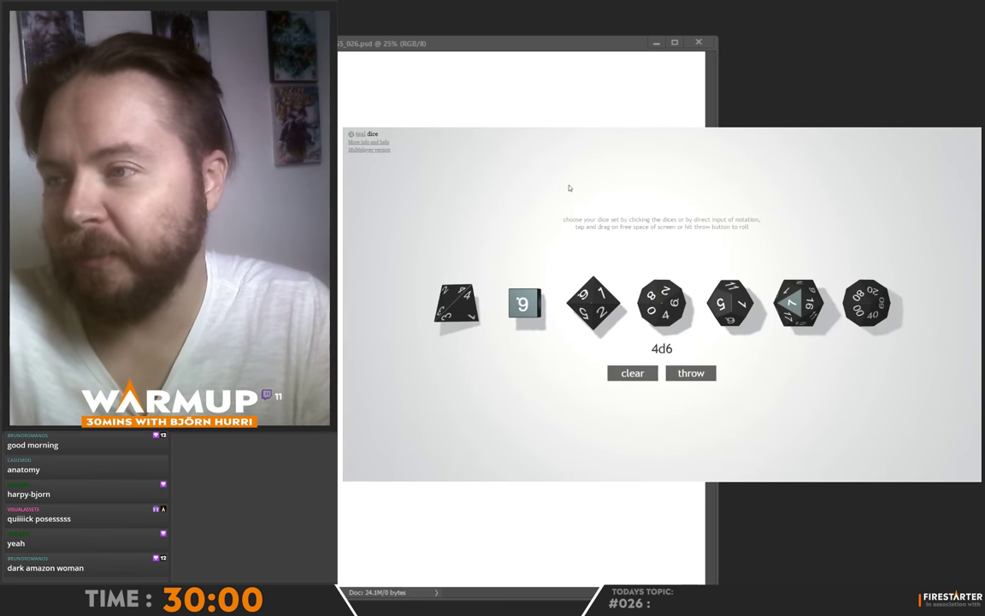
left_click(656, 376)
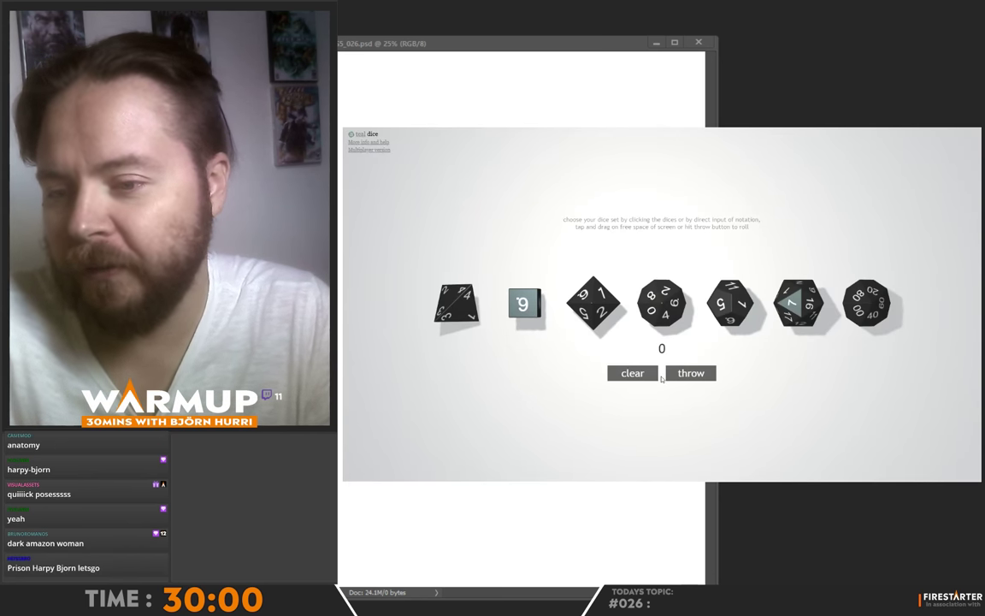
left_click(524, 304)
left_click(697, 373)
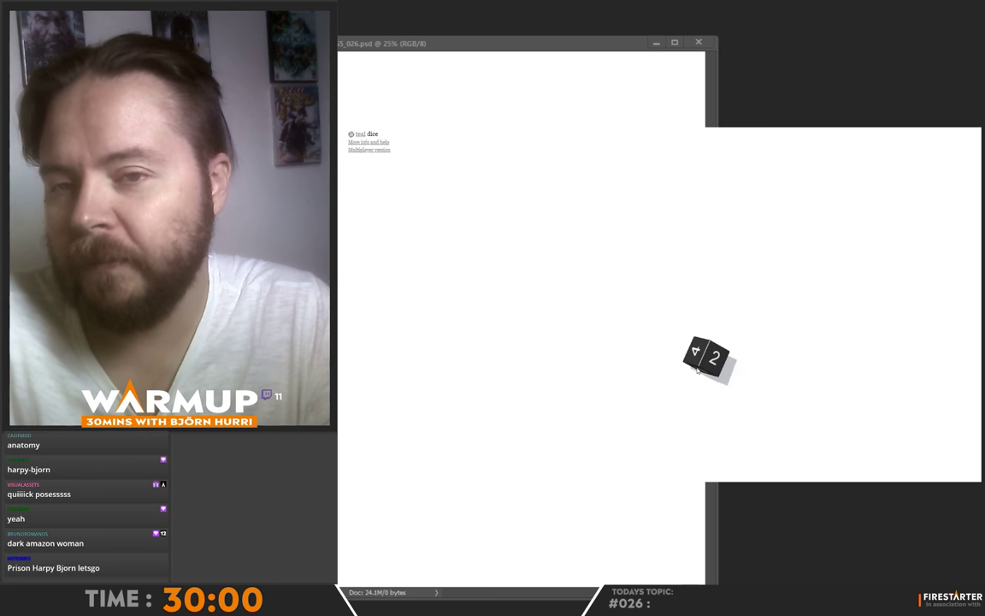
key("alt+Tab")
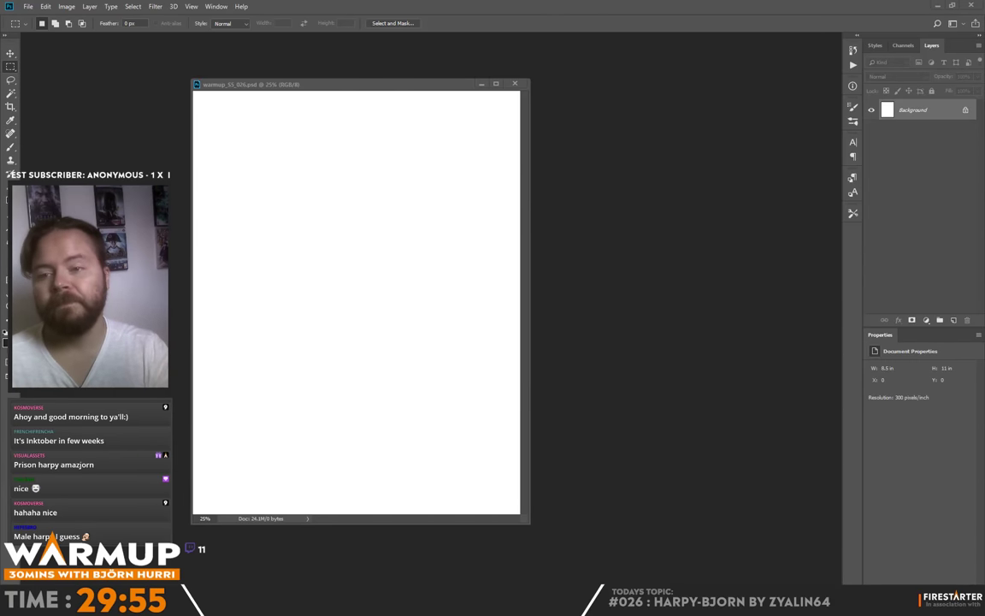
- Show the blank document in full-screen mode and add a new layer above the Background
left_click_drag(287, 85, 367, 71)
key("f")
mouse_move(496, 209)
left_mouse_down()
mouse_move(408, 213)
mouse_move(440, 192)
left_mouse_up()
left_click(954, 316)
- Rough in the figure's head, shoulders and outstretched arm on the new layer with the 80 px sketcher brush
key("b")
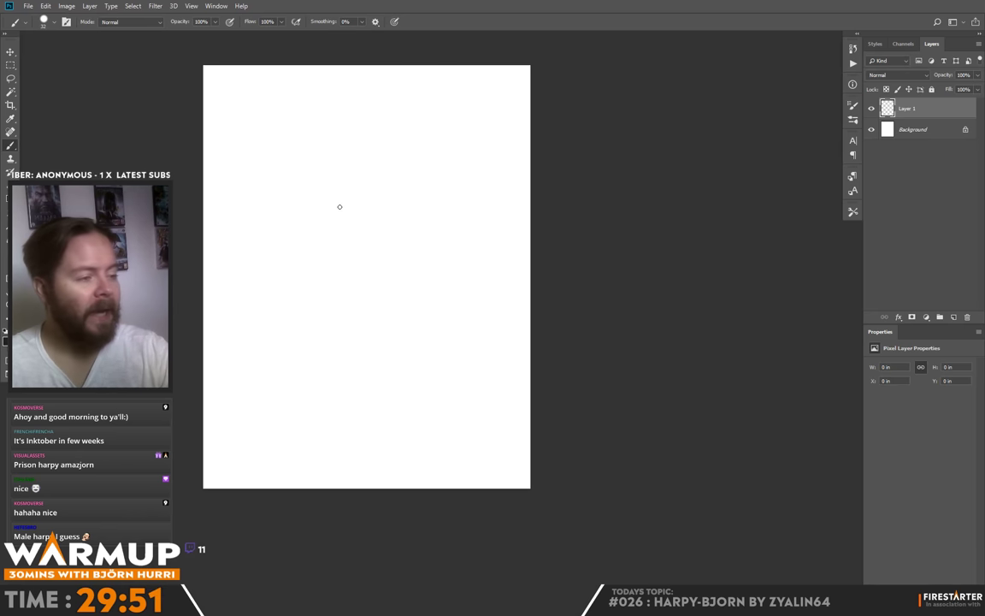
right_click(340, 206)
left_click(405, 329)
mouse_move(300, 134)
left_mouse_down()
mouse_move(370, 121)
mouse_move(318, 173)
mouse_move(382, 98)
mouse_move(394, 157)
left_mouse_up()
mouse_move(375, 96)
left_mouse_down()
mouse_move(344, 118)
mouse_move(342, 91)
mouse_move(306, 192)
left_mouse_up()
mouse_move(298, 235)
left_mouse_down()
mouse_move(410, 176)
mouse_move(406, 221)
mouse_move(431, 203)
mouse_move(508, 373)
left_mouse_up()
- Extend the canvas width on both sides of the sketch with the Crop tool
key("c")
left_click_drag(530, 278, 614, 275)
key("Return")
- Sketch the figure's other arm, the sides of the torso and the V-shaped waistline with loose brush strokes
key("b")
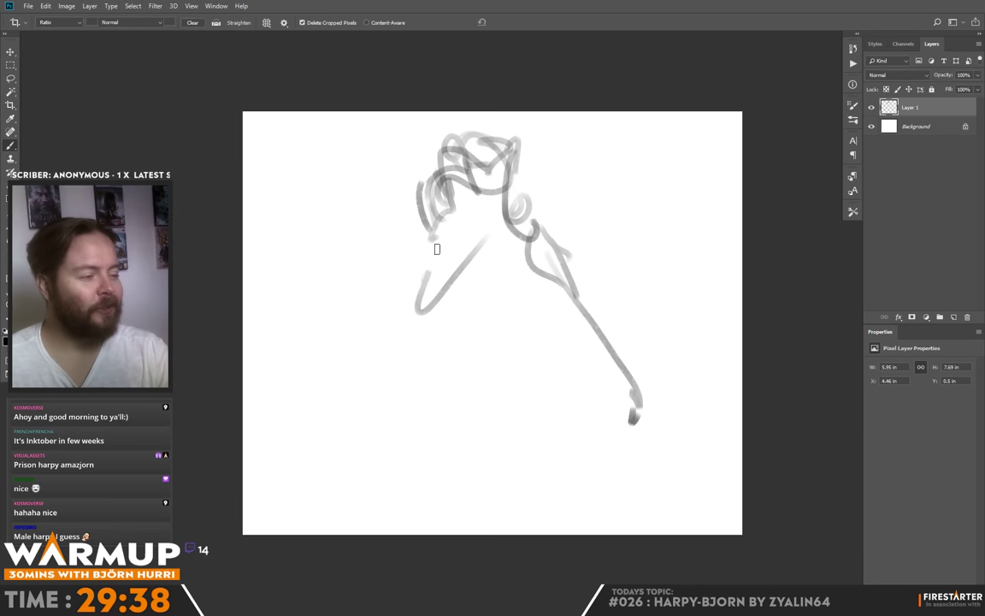
left_click_drag(436, 248, 385, 335)
mouse_move(374, 389)
left_mouse_down()
mouse_move(344, 454)
mouse_move(352, 450)
mouse_move(383, 493)
left_mouse_up()
mouse_move(433, 287)
left_mouse_down()
mouse_move(453, 319)
mouse_move(441, 285)
left_mouse_up()
mouse_move(533, 261)
left_mouse_down()
mouse_move(515, 295)
mouse_move(519, 334)
left_mouse_up()
left_click_drag(432, 283, 494, 360)
left_click_drag(486, 353, 530, 326)
mouse_move(516, 295)
left_mouse_down()
mouse_move(545, 319)
mouse_move(558, 355)
left_mouse_up()
- Sketch both legs below the waist, with rounded thighs, bent knees and thin shins
left_click(479, 380)
mouse_move(464, 335)
left_mouse_down()
mouse_move(469, 350)
mouse_move(443, 427)
left_mouse_up()
mouse_move(455, 450)
left_mouse_down()
mouse_move(488, 377)
mouse_move(490, 414)
mouse_move(427, 427)
mouse_move(430, 513)
left_mouse_up()
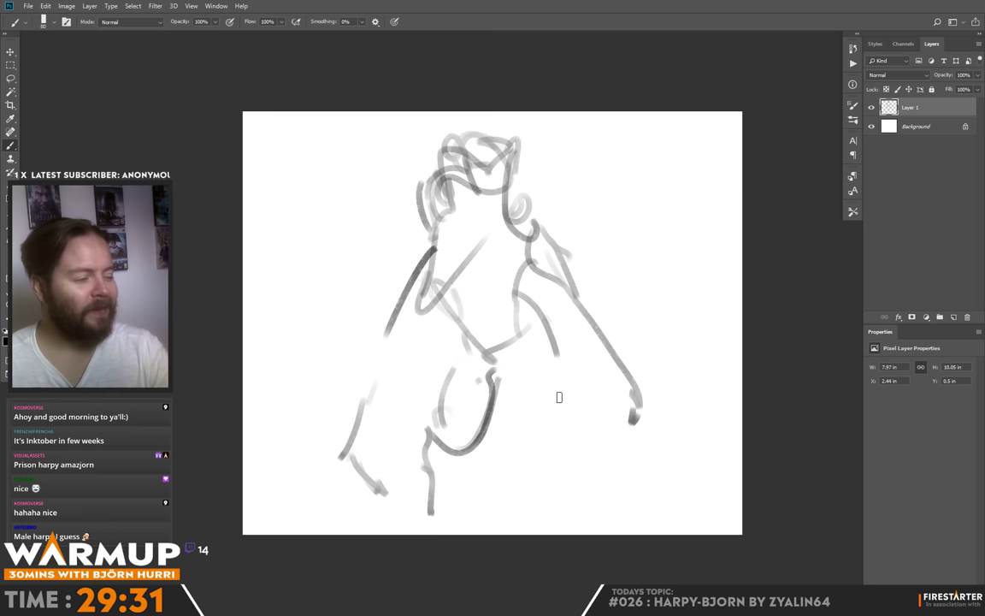
mouse_move(526, 318)
left_mouse_down()
mouse_move(594, 409)
mouse_move(588, 442)
mouse_move(536, 421)
mouse_move(611, 531)
left_mouse_up()
mouse_move(435, 505)
left_mouse_down()
mouse_move(415, 534)
mouse_move(429, 467)
left_mouse_up()
- Outline the forearm and the folded wing on the left side of the figure
mouse_move(410, 332)
left_mouse_down()
mouse_move(267, 515)
mouse_move(291, 517)
mouse_move(259, 503)
mouse_move(273, 497)
left_mouse_up()
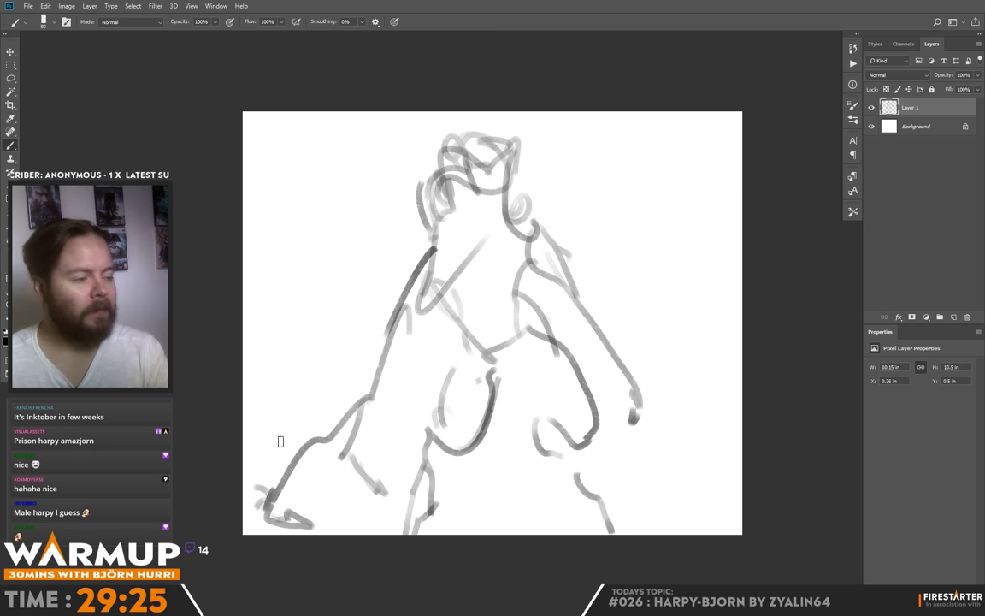
left_click_drag(327, 323, 374, 377)
left_click_drag(348, 284, 245, 420)
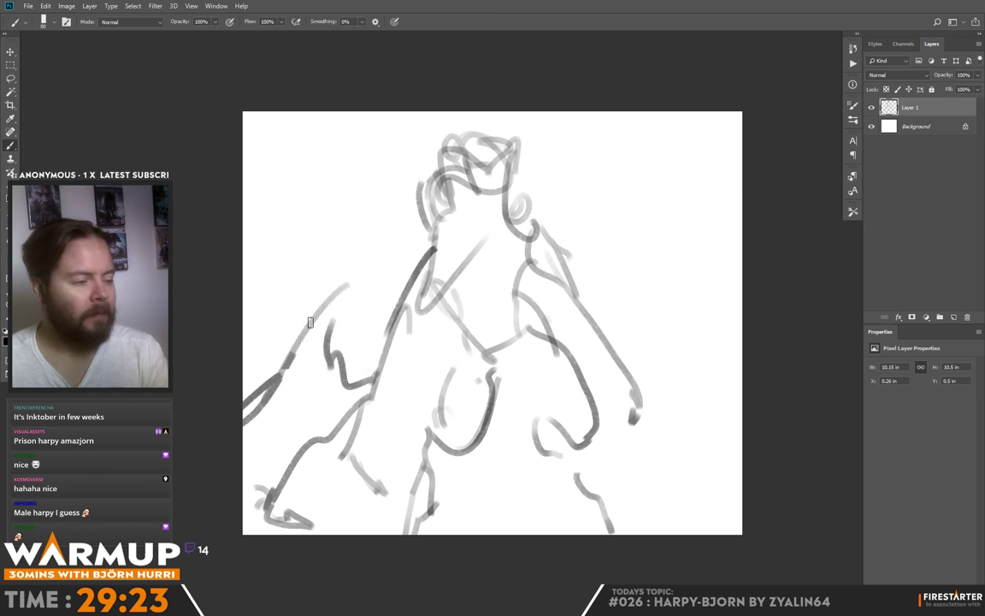
left_click_drag(323, 298, 246, 411)
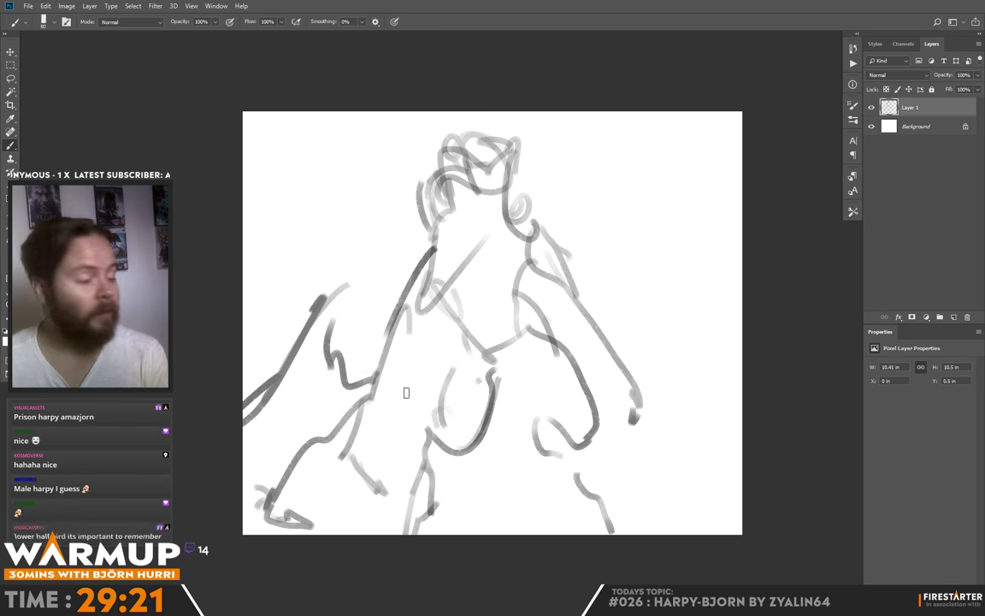
- Extend the canvas again on both sides and along the bottom with the Crop tool
key("c")
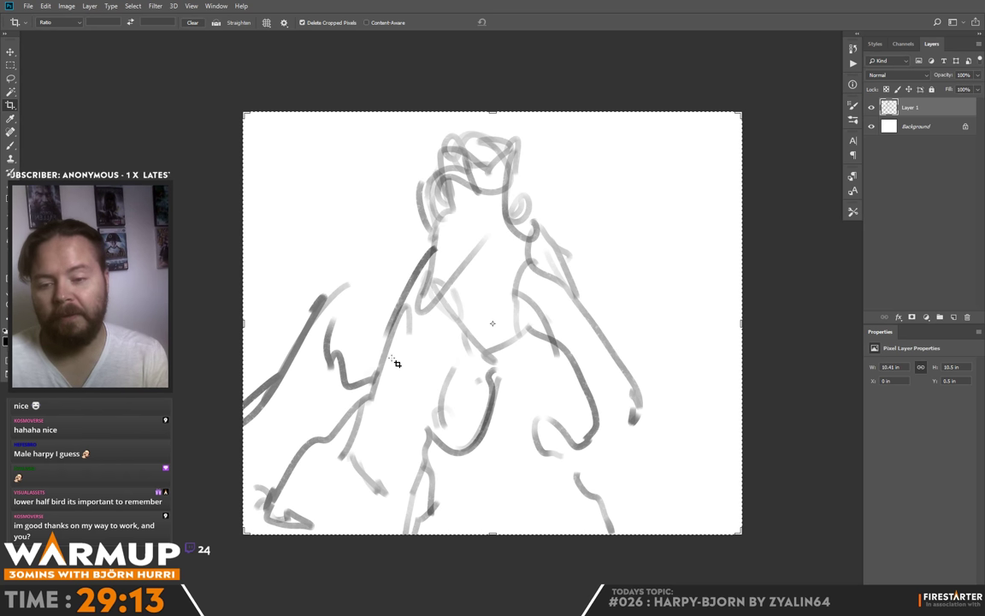
left_click_drag(244, 323, 151, 336)
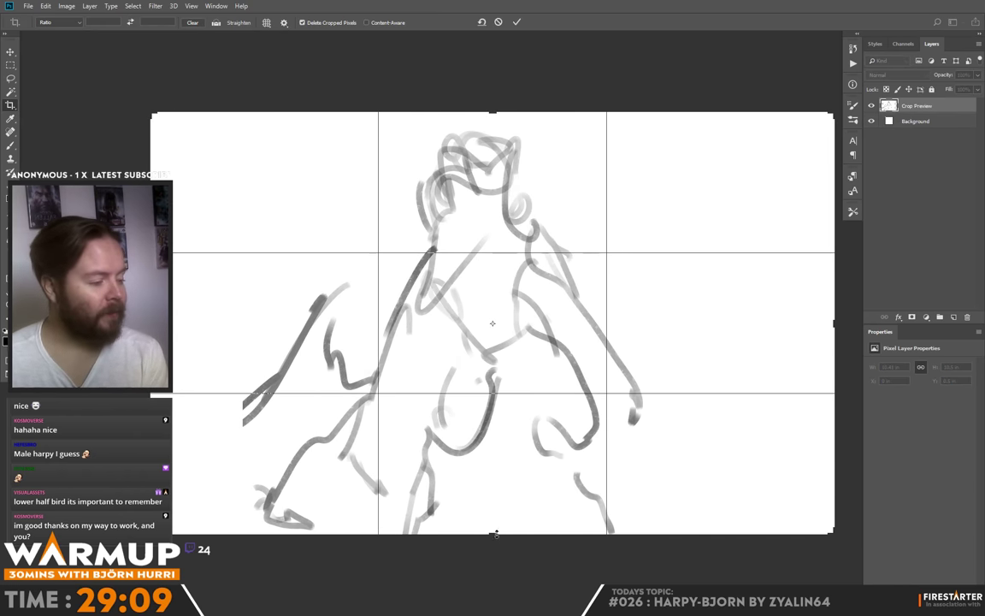
left_click_drag(493, 535, 493, 558)
key("Return")
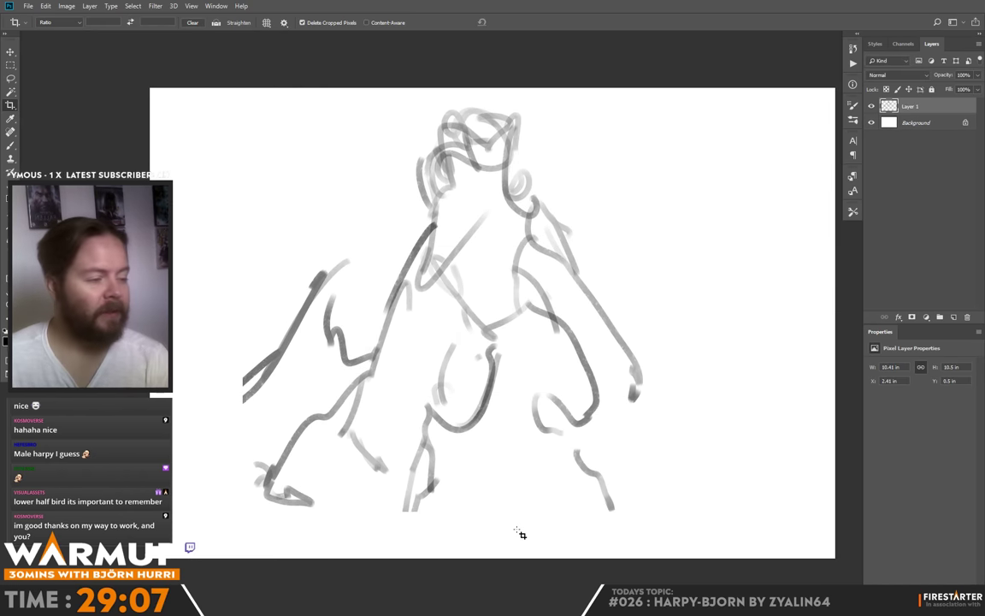
- Draw the long outer feathers of the left wing down toward the canvas edge
key("b")
left_click_drag(335, 332, 174, 459)
mouse_move(271, 375)
left_mouse_down()
mouse_move(178, 491)
mouse_move(187, 494)
left_mouse_up()
left_click_drag(253, 419, 226, 481)
left_click_drag(250, 380, 221, 440)
left_click_drag(260, 381, 233, 428)
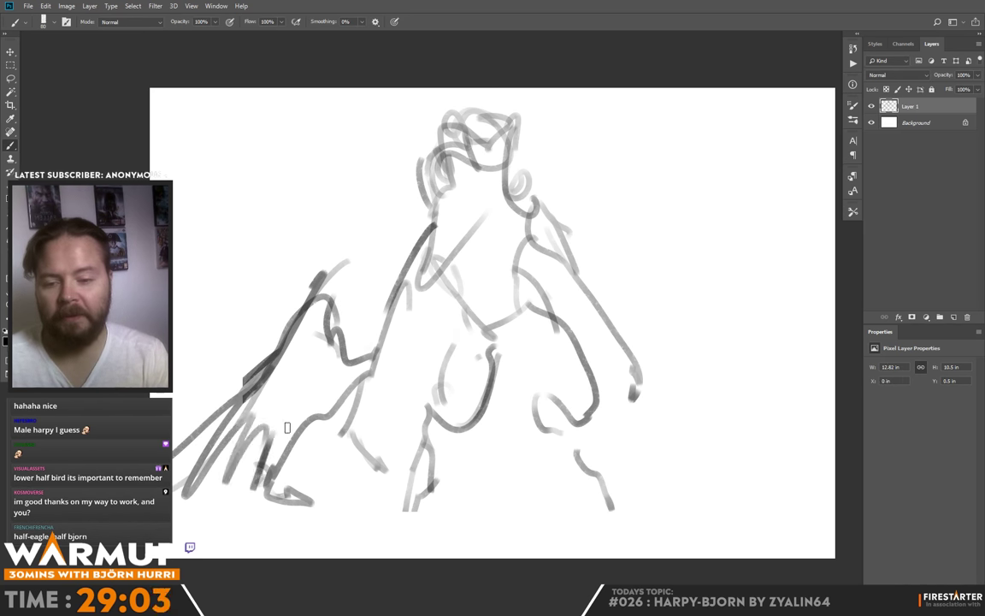
- Add the shorter inner feathers of the left wing, from the forearm up to the side of the torso
left_click_drag(306, 390, 280, 432)
mouse_move(339, 377)
left_mouse_down()
mouse_move(310, 440)
mouse_move(322, 427)
left_mouse_up()
left_click_drag(361, 393, 347, 439)
left_click(340, 474)
left_click_drag(384, 342, 359, 444)
left_click_drag(399, 316, 390, 417)
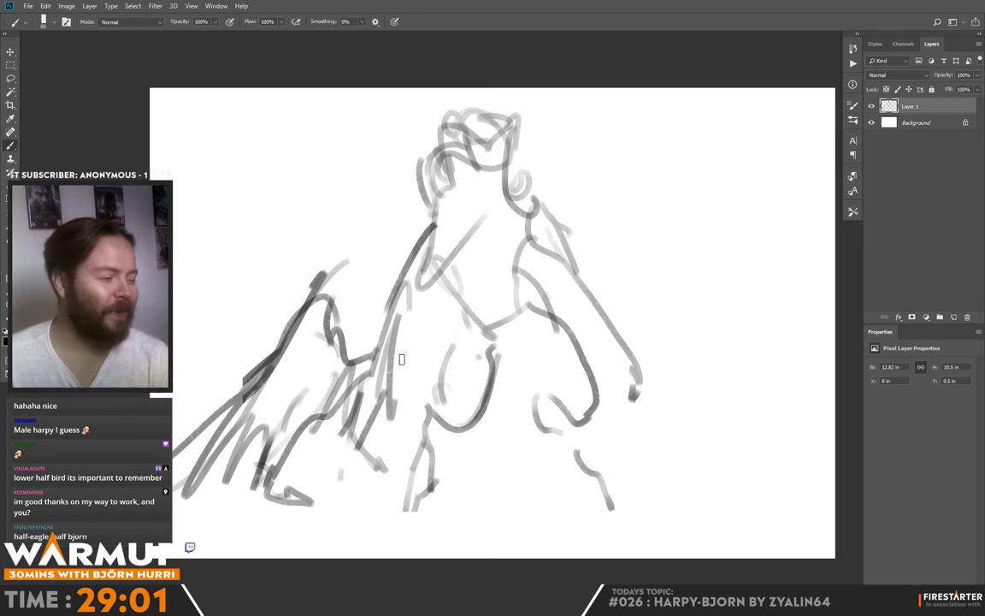
left_click_drag(421, 256, 436, 358)
- Sketch the right wing with a raised peak, long trailing feathers and inner feather lines along the arm
mouse_move(654, 404)
left_mouse_down()
mouse_move(644, 372)
mouse_move(627, 370)
mouse_move(663, 349)
left_mouse_up()
left_click_drag(634, 370, 700, 295)
mouse_move(650, 342)
left_mouse_down()
mouse_move(699, 277)
mouse_move(769, 347)
left_mouse_up()
left_click_drag(709, 282, 825, 488)
left_click_drag(615, 351, 817, 474)
mouse_move(599, 384)
left_mouse_down()
mouse_move(755, 481)
mouse_move(667, 456)
mouse_move(712, 494)
left_mouse_up()
left_click_drag(547, 338, 598, 380)
mouse_move(521, 272)
left_mouse_down()
mouse_move(598, 342)
mouse_move(533, 298)
left_mouse_up()
left_click_drag(506, 250, 515, 224)
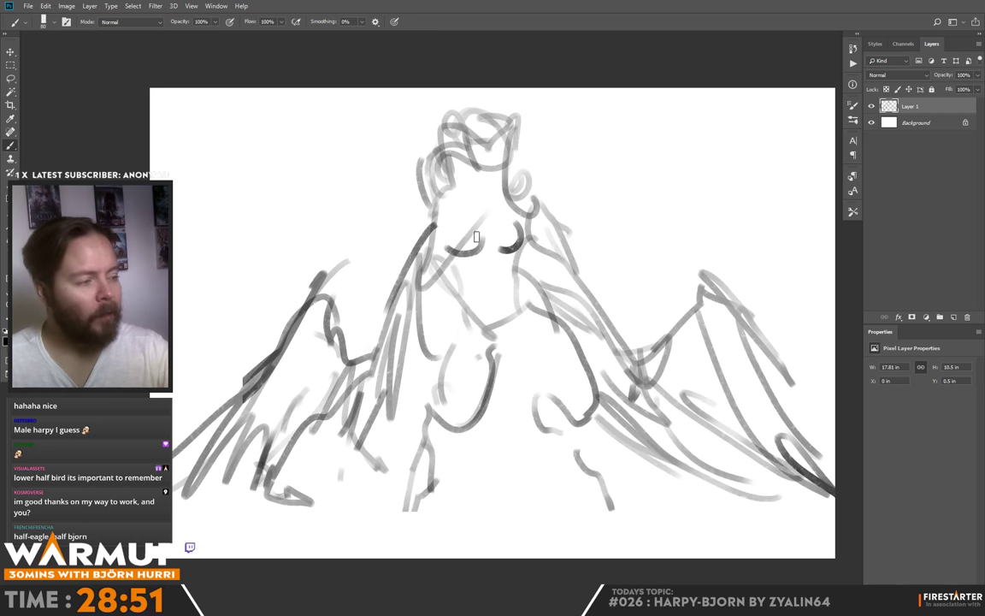
key("ctrl+z")
key("ctrl+z")
key("ctrl+z")
key("ctrl+z")
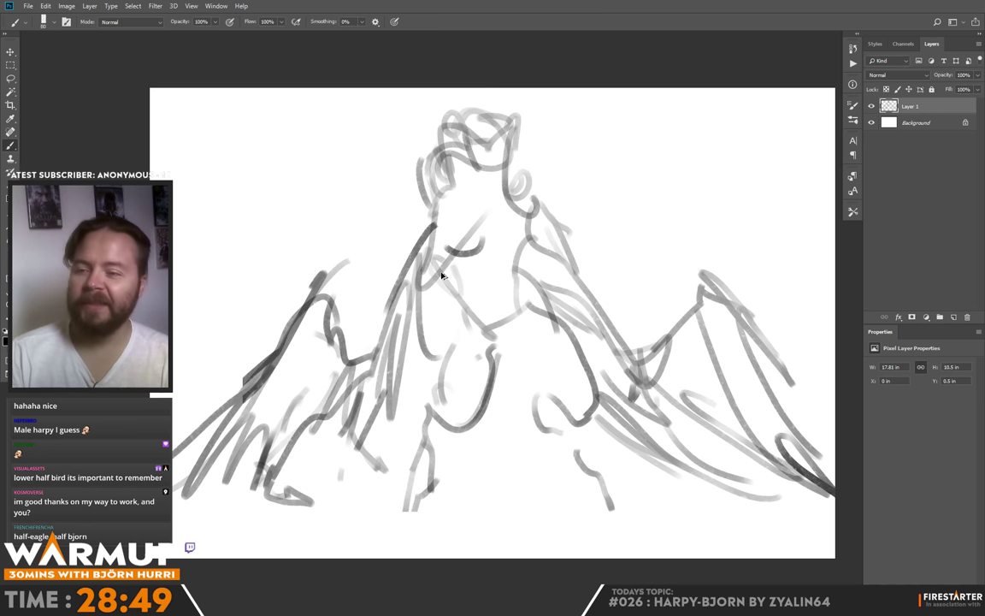
- Sketch the hip contour, hatch the pelvis and strengthen the thigh and knee lines
left_click_drag(458, 351, 445, 303)
left_click_drag(459, 342, 442, 297)
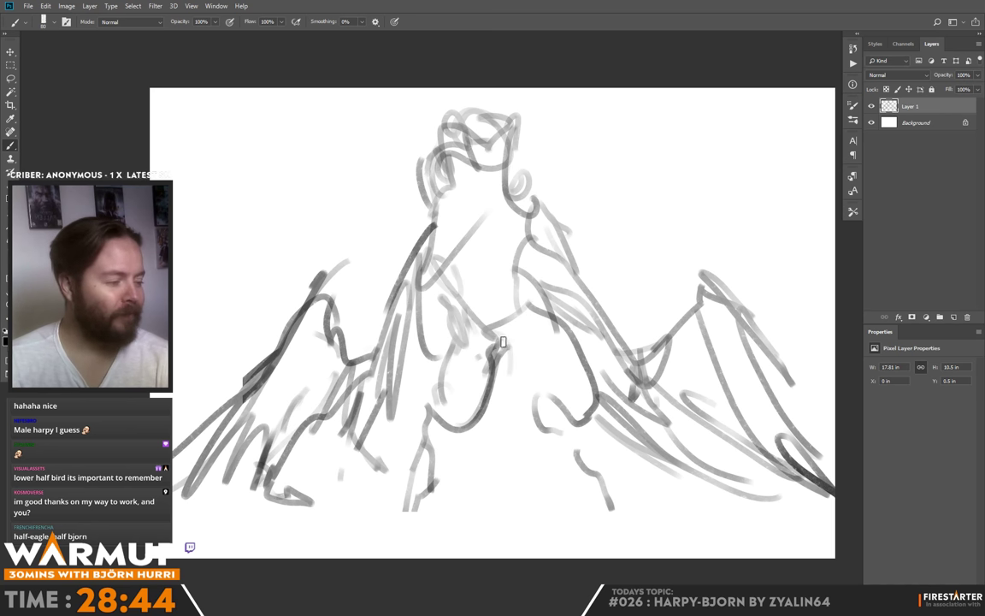
mouse_move(539, 309)
left_mouse_down()
mouse_move(543, 328)
mouse_move(517, 348)
mouse_move(560, 395)
mouse_move(559, 425)
left_mouse_up()
mouse_move(488, 365)
left_mouse_down()
mouse_move(473, 393)
mouse_move(518, 435)
left_mouse_up()
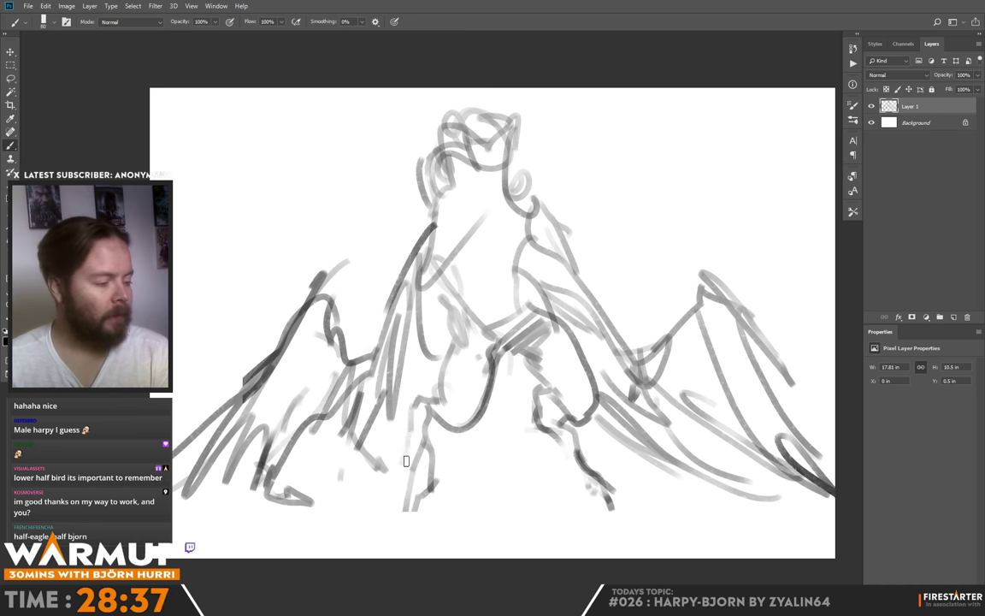
- Draw the bony shins and clawed bird feet at the ends of both legs
left_click_drag(414, 438, 400, 519)
mouse_move(428, 464)
left_mouse_down()
mouse_move(417, 513)
mouse_move(436, 485)
mouse_move(423, 502)
mouse_move(431, 513)
mouse_move(383, 515)
mouse_move(429, 513)
left_mouse_up()
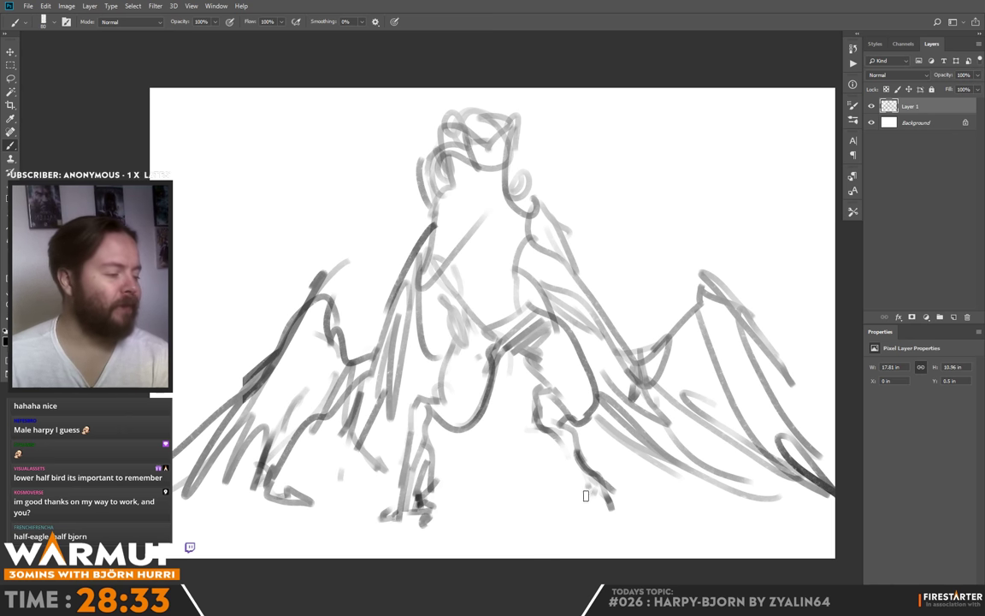
mouse_move(583, 476)
left_mouse_down()
mouse_move(580, 503)
mouse_move(617, 488)
left_mouse_up()
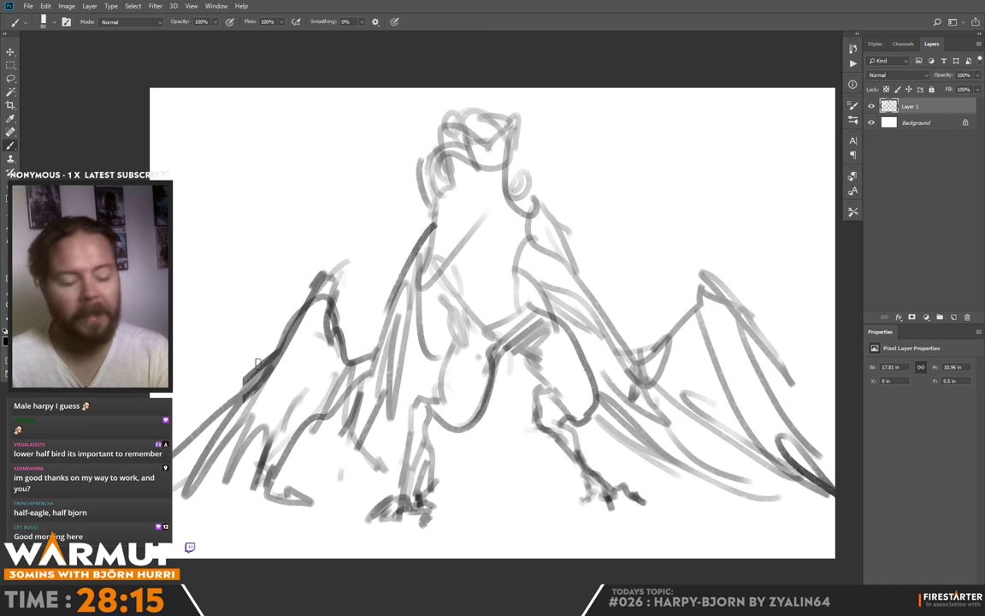
- Enlarge the sketcher brush and block in a gray tone over the head, body, legs and both wings
right_click(277, 395)
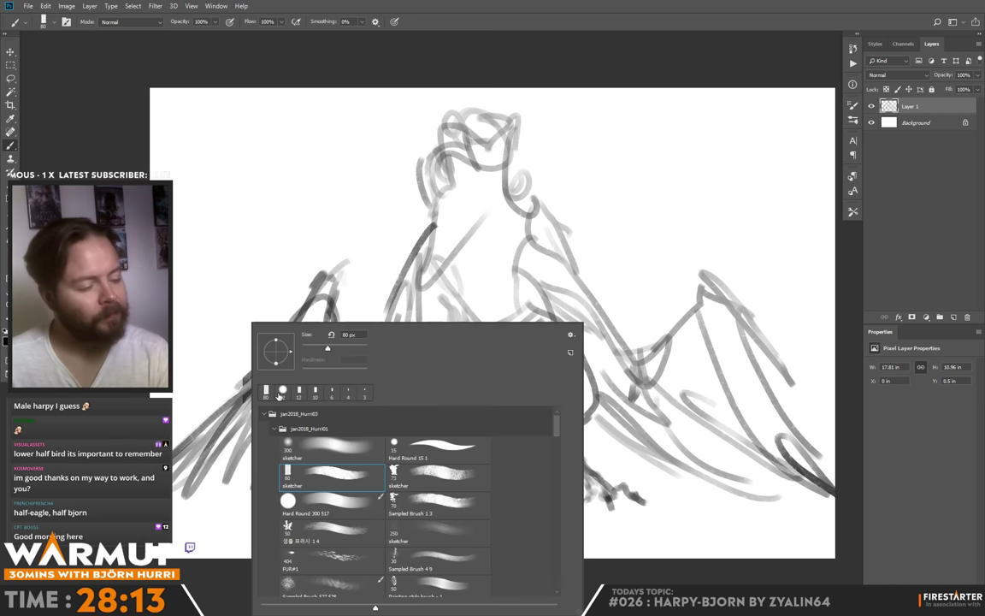
left_click_drag(184, 485, 238, 438)
key("ctrl+z")
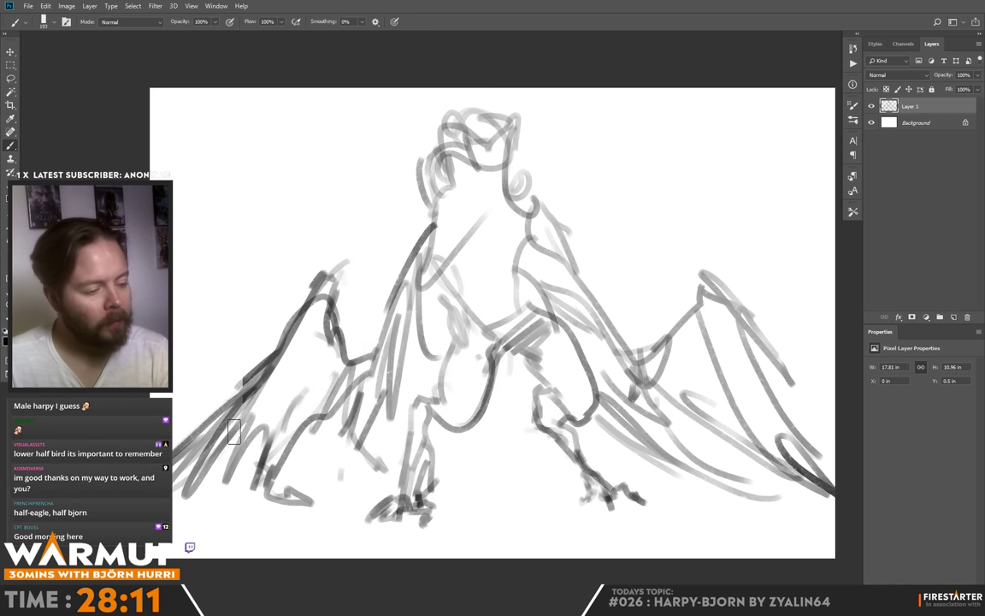
mouse_move(183, 504)
left_mouse_down()
mouse_move(272, 378)
mouse_move(218, 477)
mouse_move(312, 346)
mouse_move(326, 295)
mouse_move(290, 431)
mouse_move(318, 402)
mouse_move(390, 376)
mouse_move(359, 325)
mouse_move(377, 231)
mouse_move(434, 247)
mouse_move(402, 197)
mouse_move(446, 283)
mouse_move(411, 150)
mouse_move(474, 126)
mouse_move(471, 201)
mouse_move(517, 207)
mouse_move(428, 197)
mouse_move(487, 273)
mouse_move(494, 308)
mouse_move(444, 376)
mouse_move(461, 360)
mouse_move(427, 412)
mouse_move(412, 479)
mouse_move(504, 291)
mouse_move(513, 316)
mouse_move(558, 328)
mouse_move(513, 359)
mouse_move(557, 436)
mouse_move(538, 445)
mouse_move(568, 447)
mouse_move(553, 261)
mouse_move(500, 252)
mouse_move(565, 289)
mouse_move(535, 321)
mouse_move(590, 374)
mouse_move(650, 361)
left_mouse_up()
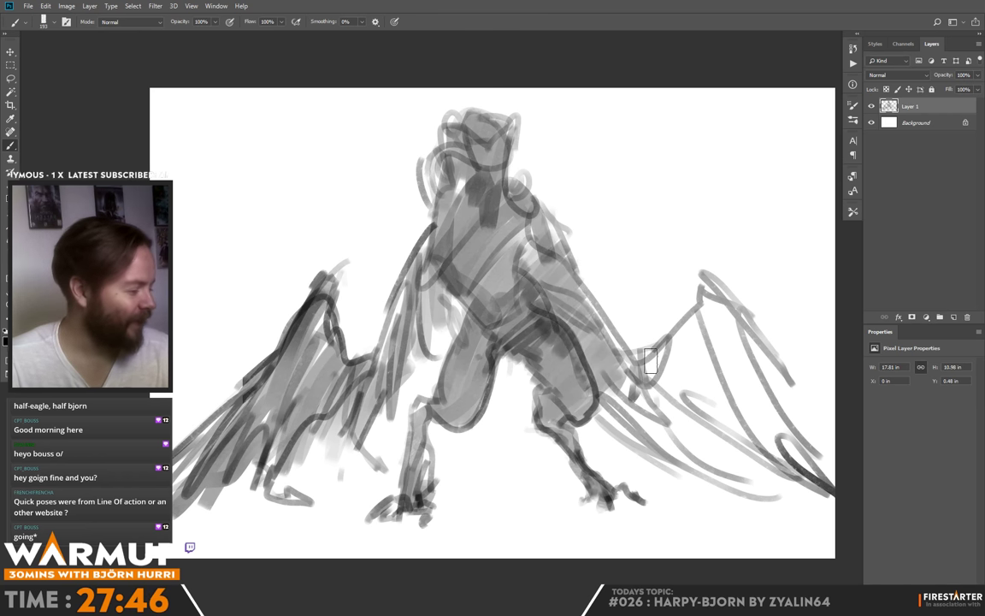
mouse_move(602, 418)
left_mouse_down()
mouse_move(619, 377)
mouse_move(710, 481)
mouse_move(643, 397)
mouse_move(731, 479)
mouse_move(681, 403)
mouse_move(817, 488)
mouse_move(671, 375)
mouse_move(662, 354)
mouse_move(649, 363)
mouse_move(708, 285)
mouse_move(719, 417)
mouse_move(729, 434)
mouse_move(760, 434)
mouse_move(742, 332)
mouse_move(810, 419)
mouse_move(741, 350)
mouse_move(845, 452)
mouse_move(736, 385)
mouse_move(750, 430)
mouse_move(800, 435)
mouse_move(709, 292)
mouse_move(646, 367)
mouse_move(596, 330)
mouse_move(541, 233)
mouse_move(534, 272)
mouse_move(524, 255)
mouse_move(547, 167)
mouse_move(526, 187)
mouse_move(454, 184)
mouse_move(399, 335)
mouse_move(398, 325)
mouse_move(432, 300)
mouse_move(432, 355)
mouse_move(452, 347)
mouse_move(455, 289)
mouse_move(400, 375)
mouse_move(328, 320)
left_mouse_up()
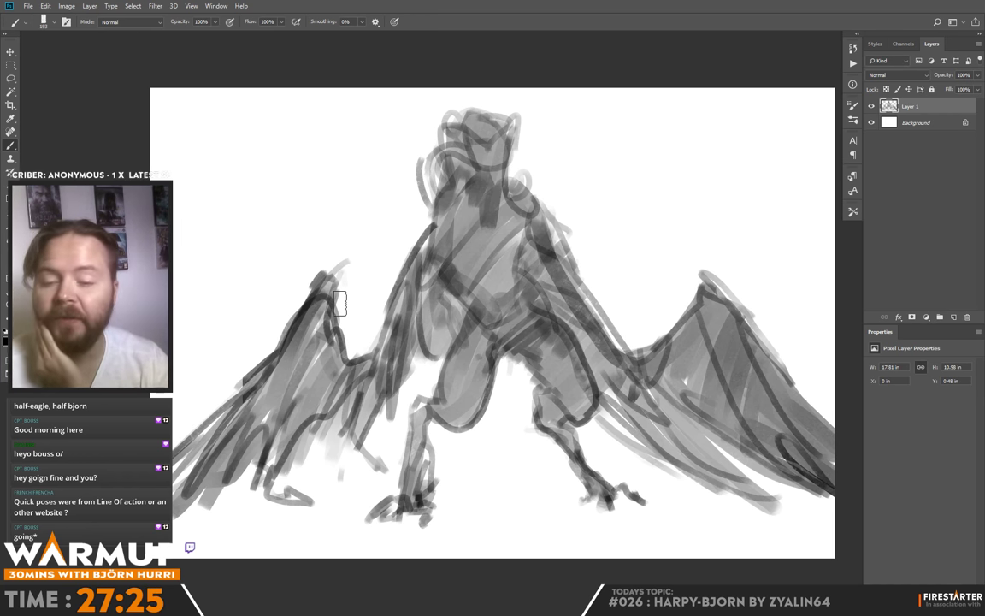
- Darken the left arm and wing, the torso, the right thigh and the lower legs with broad shading strokes
mouse_move(320, 302)
left_mouse_down()
mouse_move(301, 407)
mouse_move(321, 448)
mouse_move(405, 323)
mouse_move(413, 261)
mouse_move(408, 328)
mouse_move(428, 334)
mouse_move(452, 257)
left_mouse_up()
mouse_move(455, 216)
left_mouse_down()
mouse_move(464, 298)
mouse_move(469, 274)
left_mouse_up()
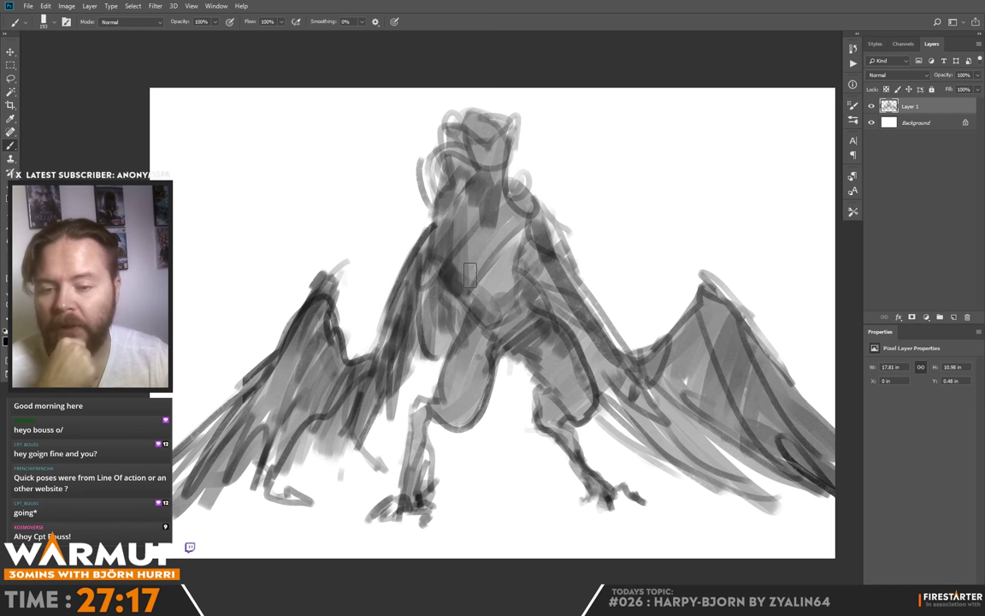
mouse_move(407, 157)
left_mouse_down()
mouse_move(397, 135)
mouse_move(424, 115)
mouse_move(457, 164)
mouse_move(511, 158)
mouse_move(462, 171)
mouse_move(454, 213)
mouse_move(444, 197)
mouse_move(484, 282)
mouse_move(579, 347)
mouse_move(589, 372)
mouse_move(560, 392)
left_mouse_up()
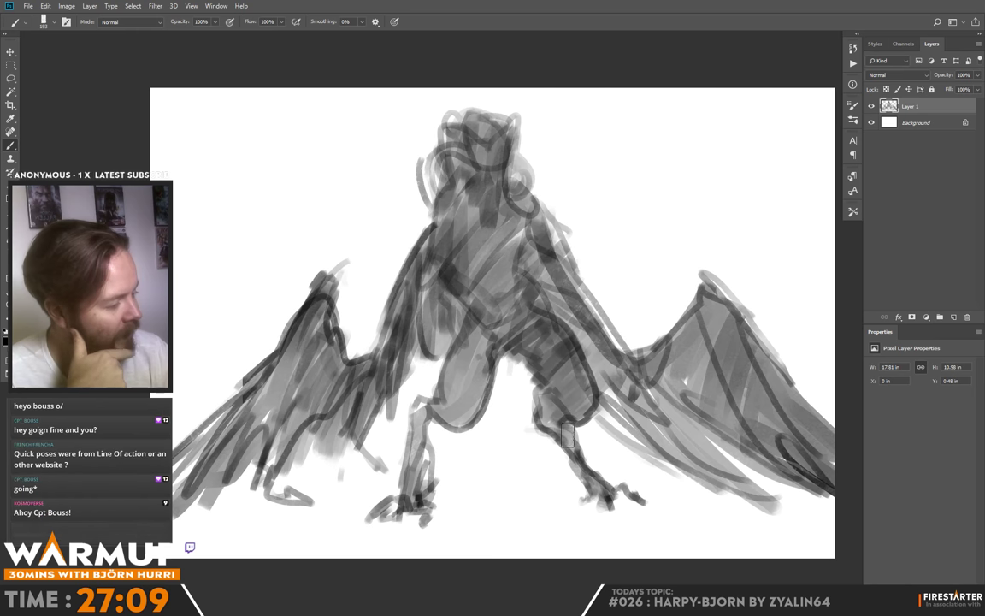
left_click_drag(567, 434, 583, 446)
mouse_move(427, 414)
left_mouse_down()
mouse_move(419, 481)
mouse_move(422, 436)
mouse_move(457, 417)
left_mouse_up()
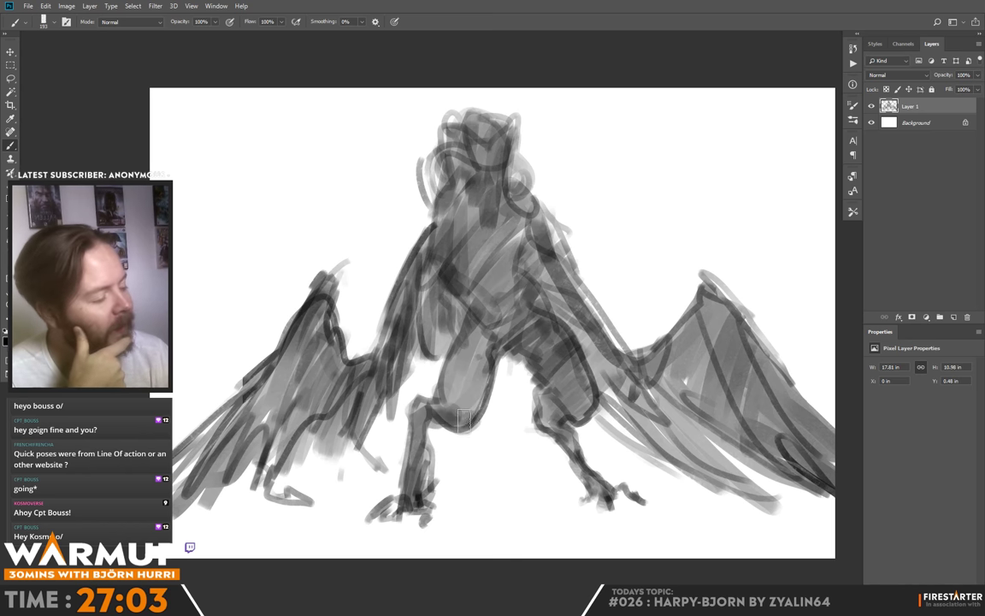
mouse_move(453, 301)
left_mouse_down()
mouse_move(433, 305)
mouse_move(471, 275)
mouse_move(524, 289)
mouse_move(521, 259)
mouse_move(492, 273)
mouse_move(442, 260)
left_mouse_up()
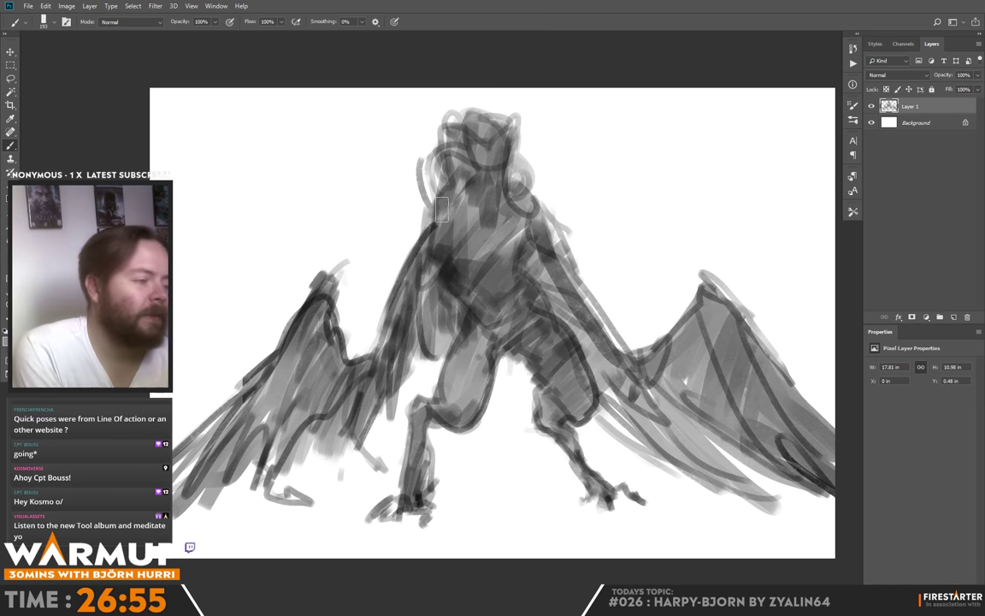
- Reduce the sketcher brush to 99 px and paint sampled grays over the neck, shoulders and the hair beside the head
right_click(506, 212)
left_click_drag(567, 246, 552, 247)
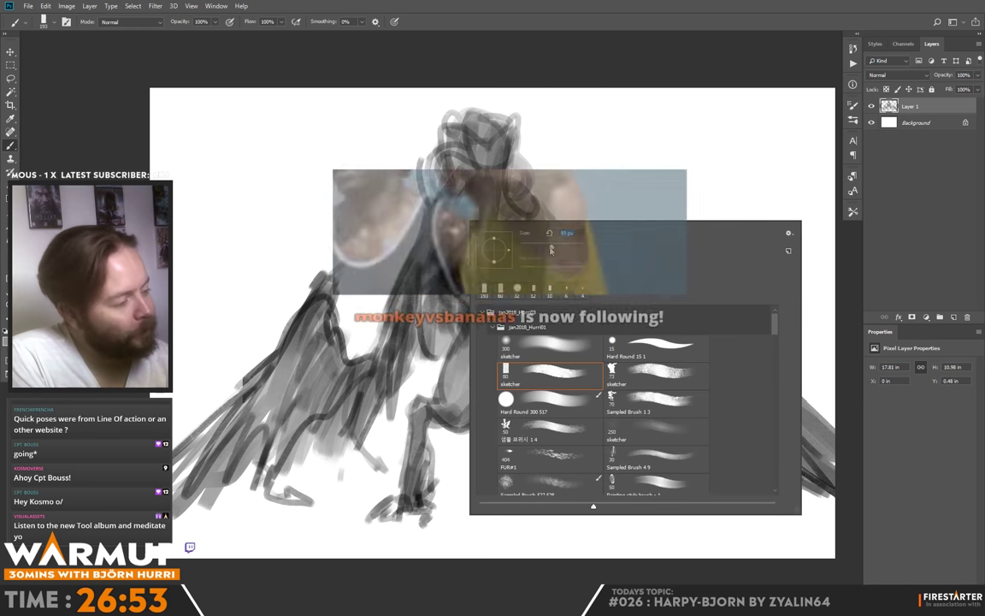
key("Return")
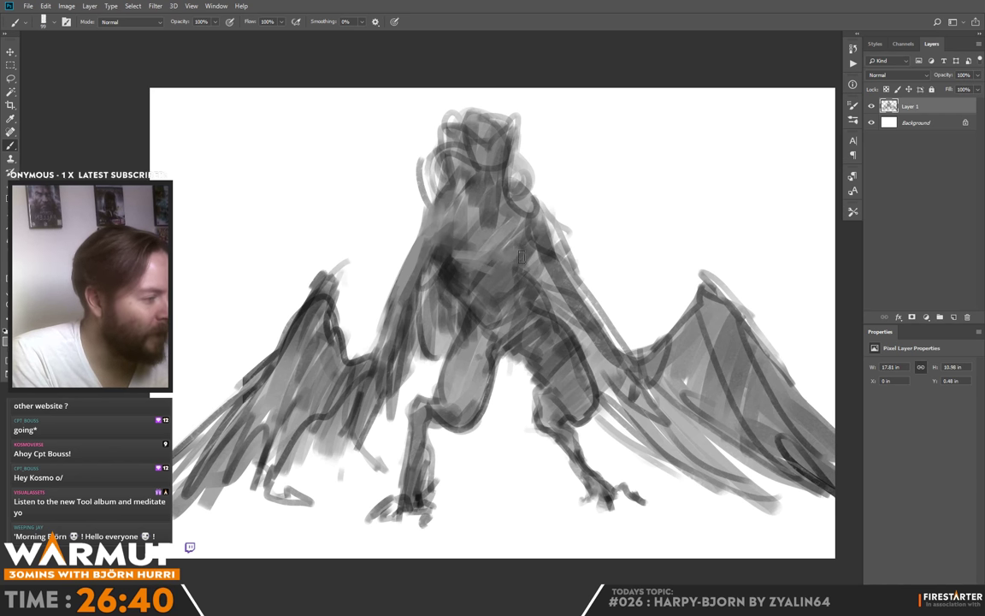
left_click(522, 241, "alt")
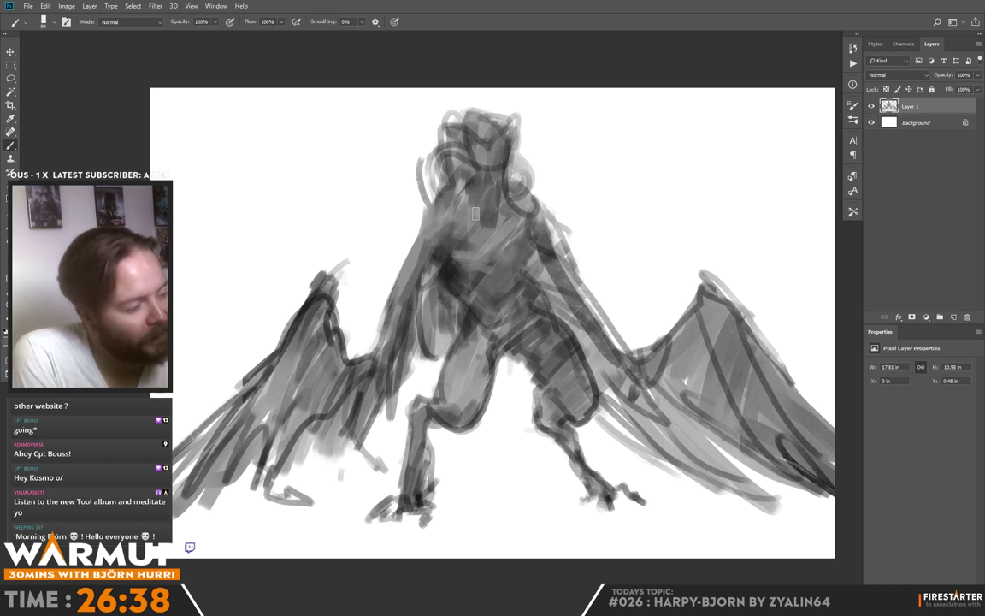
key("alt")
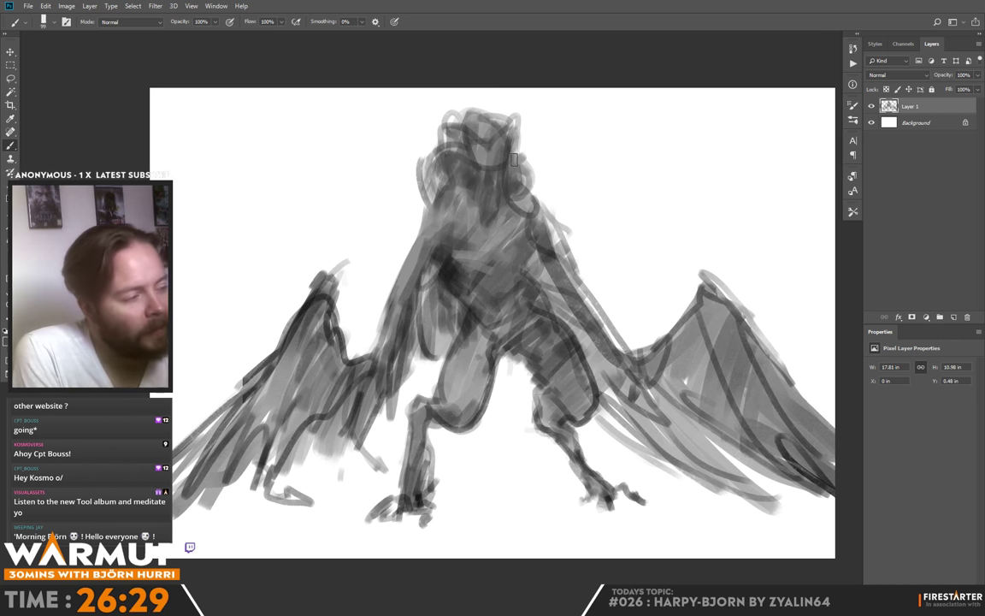
left_click_drag(524, 152, 534, 187)
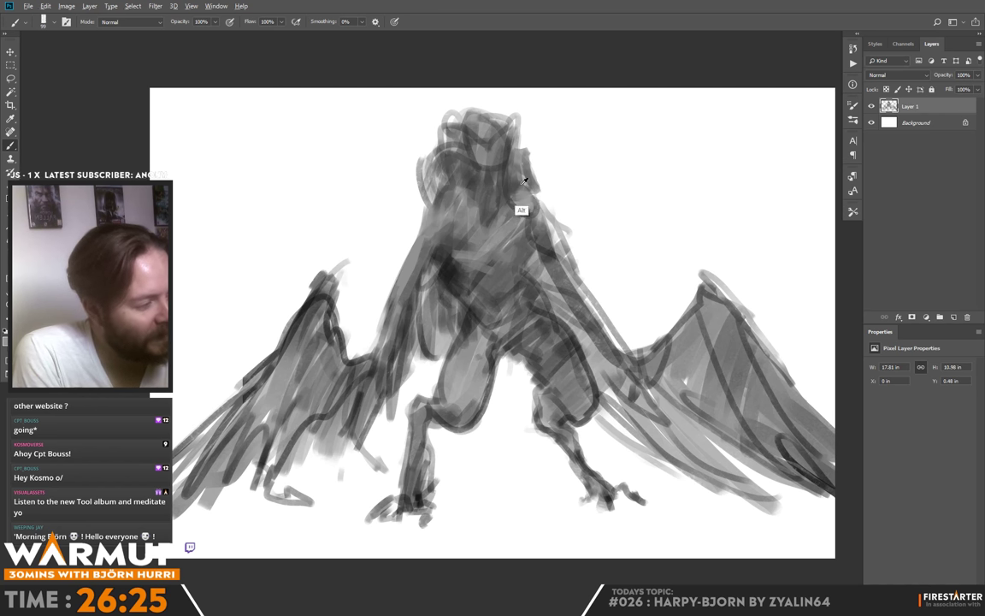
left_click(524, 179, "alt")
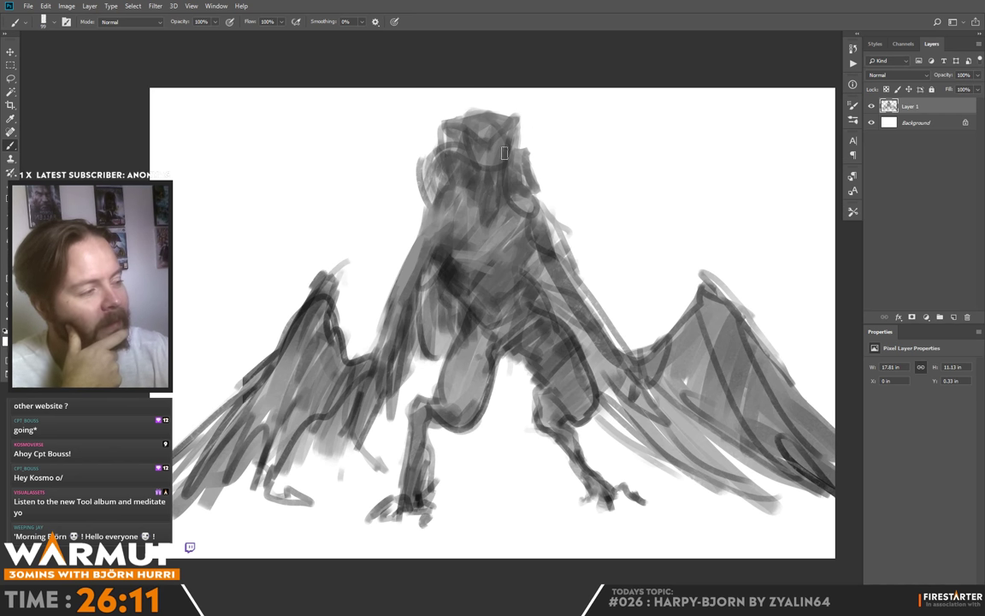
- Shade the face and crown with sampled grays, and refine the neck and upper chest with a 45 px brush
key("alt")
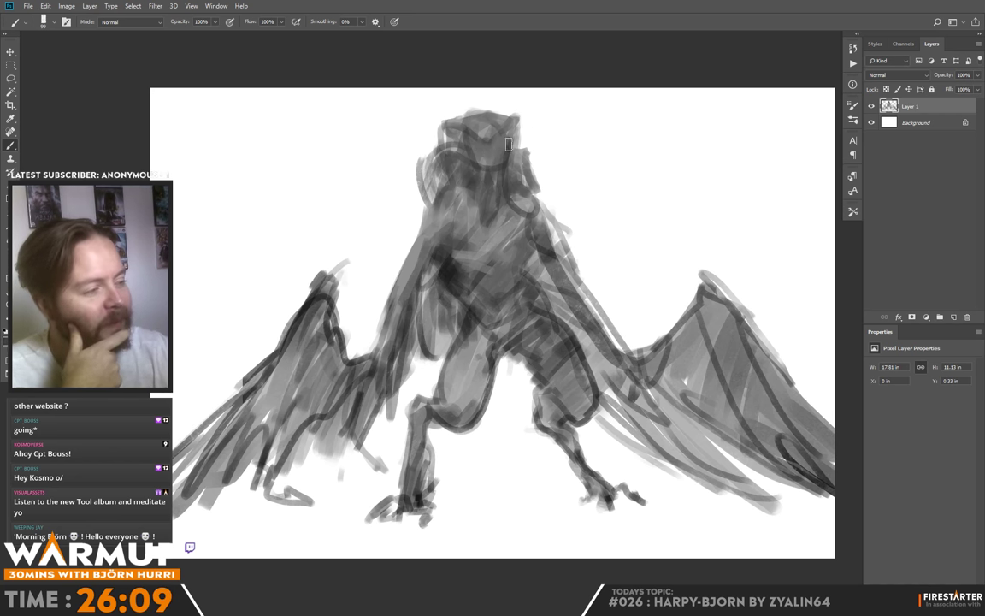
left_click_drag(455, 128, 446, 147)
left_click(491, 161, "alt")
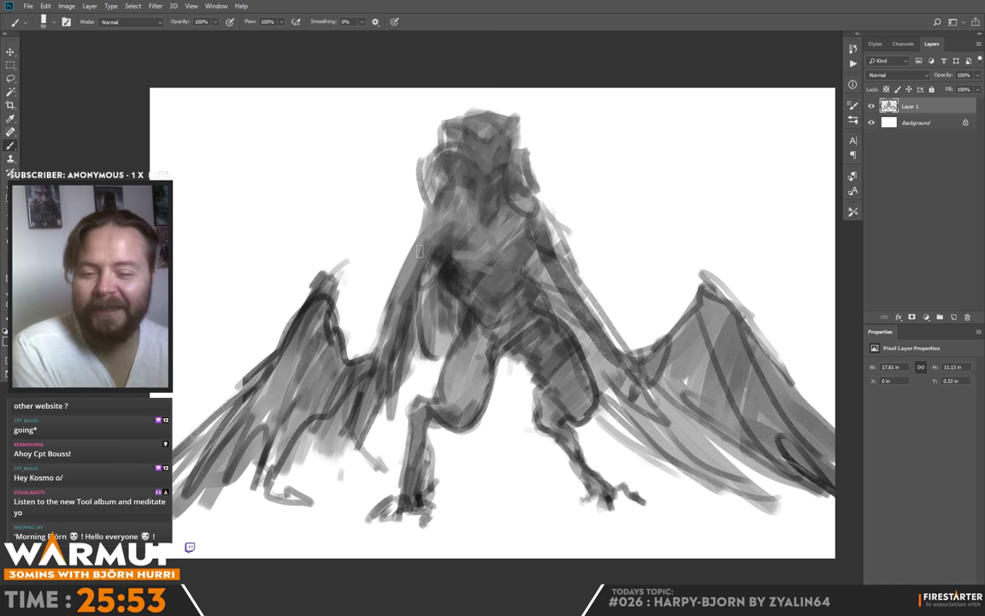
right_click(472, 216)
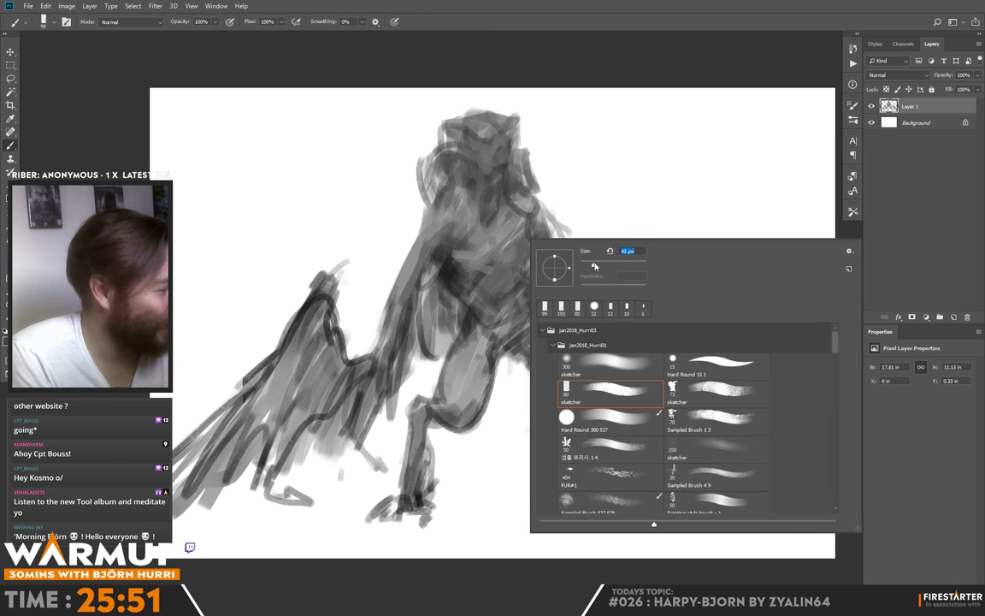
key("Return")
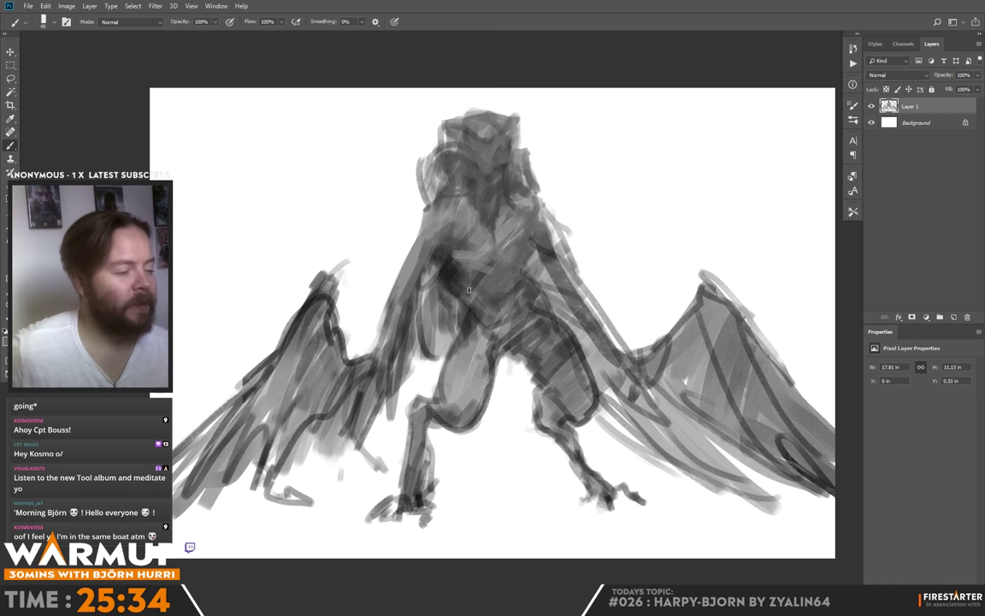
- Enlarge the brush and paint dark hanging feather strokes beneath the harpy's left-hand arm beside the torso
right_click(539, 318)
left_click(435, 284, "alt")
mouse_move(434, 261)
left_mouse_down()
mouse_move(430, 337)
mouse_move(415, 267)
mouse_move(422, 358)
mouse_move(410, 326)
mouse_move(396, 395)
left_mouse_up()
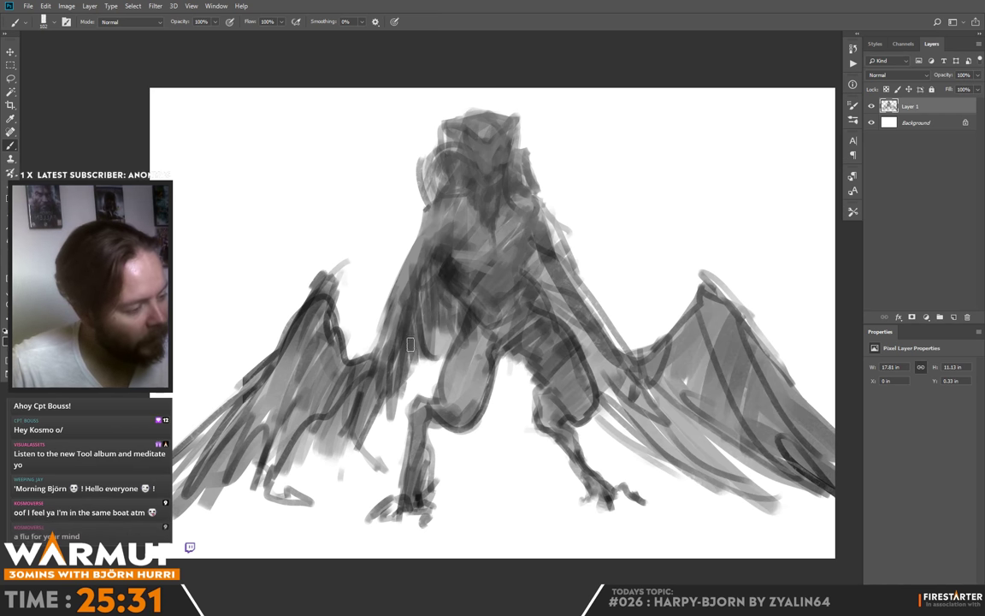
left_click_drag(411, 340, 409, 385)
left_click_drag(428, 321, 426, 376)
left_click_drag(446, 304, 444, 364)
left_click_drag(464, 300, 457, 364)
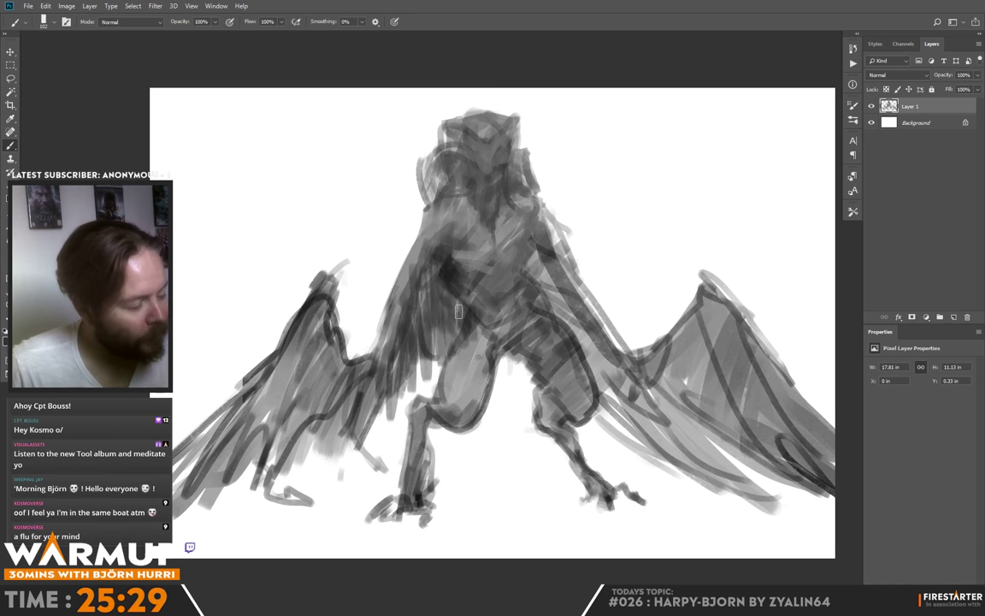
- Paint downward feather strokes across the inner and middle part of the left-hand wing
mouse_move(344, 340)
left_mouse_down()
mouse_move(324, 423)
mouse_move(298, 430)
left_mouse_up()
left_click_drag(314, 383, 298, 429)
left_click_drag(321, 332, 284, 428)
mouse_move(306, 373)
left_mouse_down()
mouse_move(279, 432)
mouse_move(262, 438)
left_mouse_up()
mouse_move(297, 344)
left_mouse_down()
mouse_move(260, 418)
mouse_move(262, 440)
left_mouse_up()
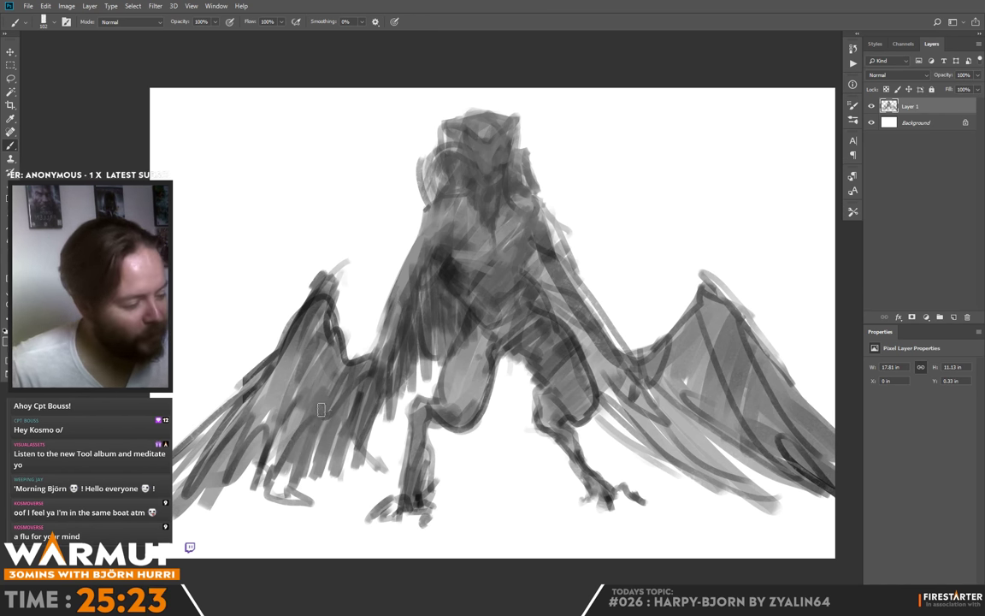
left_click_drag(290, 380, 265, 436)
mouse_move(315, 358)
left_mouse_down()
mouse_move(282, 427)
mouse_move(304, 387)
left_mouse_up()
left_click_drag(327, 345, 298, 418)
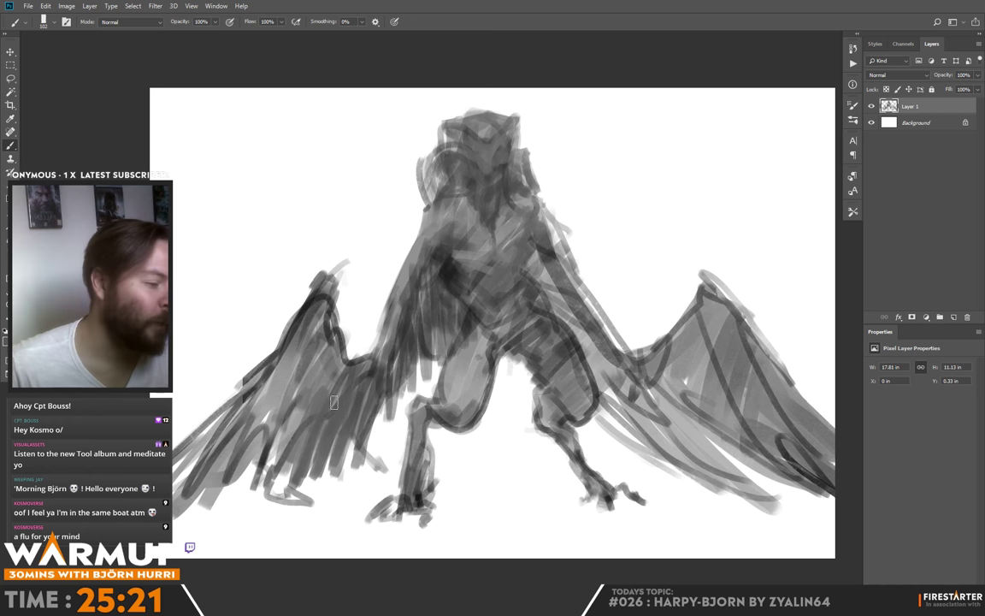
- Cover the outer part of the left-hand wing with long diagonal gray feather strokes reaching its tip
left_click_drag(300, 327, 244, 438)
mouse_move(260, 392)
left_mouse_down()
mouse_move(229, 461)
mouse_move(211, 468)
left_mouse_up()
mouse_move(239, 426)
left_mouse_down()
mouse_move(199, 466)
mouse_move(158, 475)
left_mouse_up()
mouse_move(224, 395)
left_mouse_down()
mouse_move(188, 465)
mouse_move(157, 477)
mouse_move(159, 421)
left_mouse_up()
left_click_drag(233, 346, 171, 400)
left_click_drag(227, 382, 192, 424)
left_click_drag(263, 353, 226, 425)
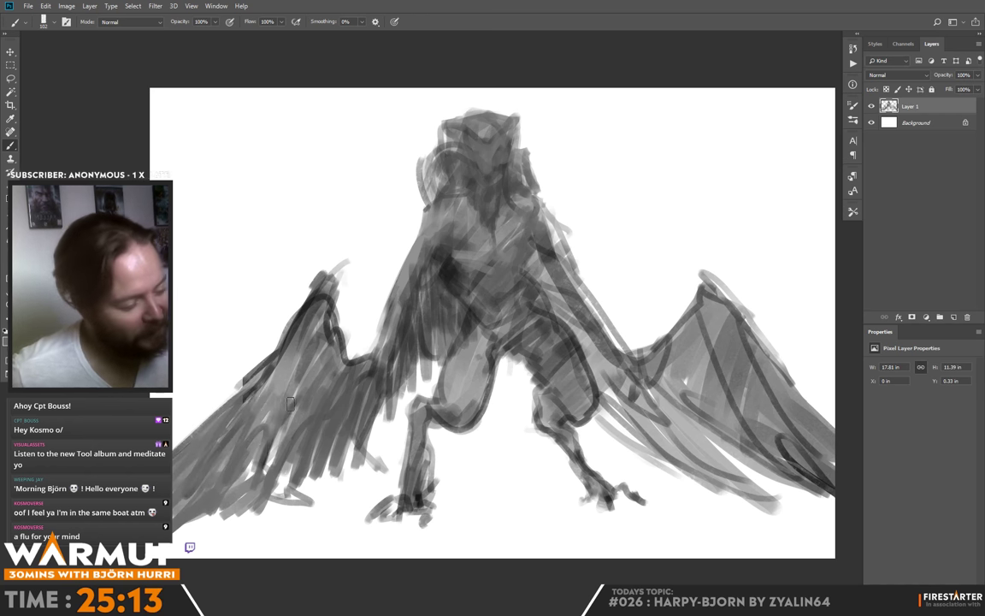
- Blend the middle of the left-hand wing with sampled gray feather strokes from the wing joint to the lower edge
left_click_drag(287, 415, 262, 461)
left_click(291, 410, "alt")
left_click(292, 405, "alt")
left_click_drag(289, 414, 229, 509)
left_click_drag(280, 397, 251, 462)
left_click_drag(300, 346, 262, 415)
left_click_drag(306, 310, 270, 381)
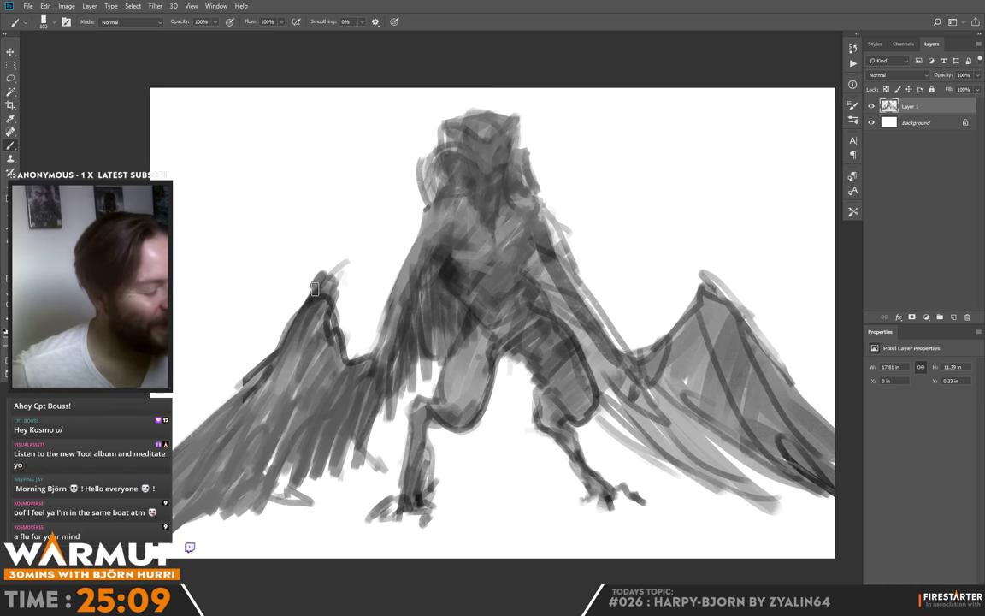
- Paint over the dark outline along the left-hand wing's outer edge with a sampled gray
left_click(326, 313, "alt")
mouse_move(320, 285)
left_mouse_down()
mouse_move(288, 338)
mouse_move(219, 401)
left_mouse_up()
left_click_drag(256, 367, 195, 430)
left_click_drag(287, 342, 260, 383)
left_click(320, 299, "alt")
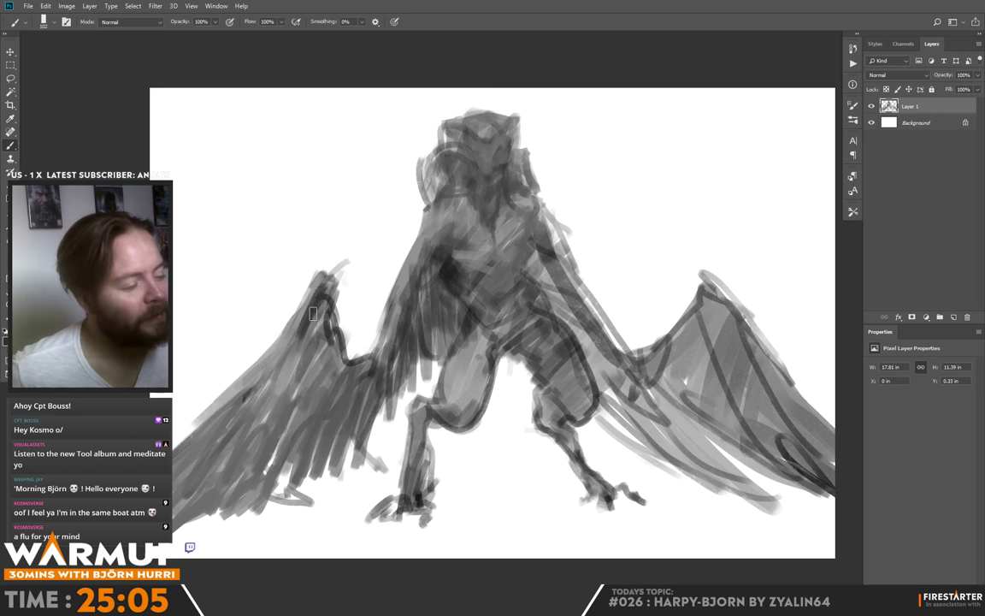
- Darken the left-hand wing's peak and the inner curve down to the elbow, blending the shadow into the feathers
left_click_drag(292, 251, 291, 316)
mouse_move(307, 269)
left_mouse_down()
mouse_move(311, 335)
mouse_move(285, 342)
left_mouse_up()
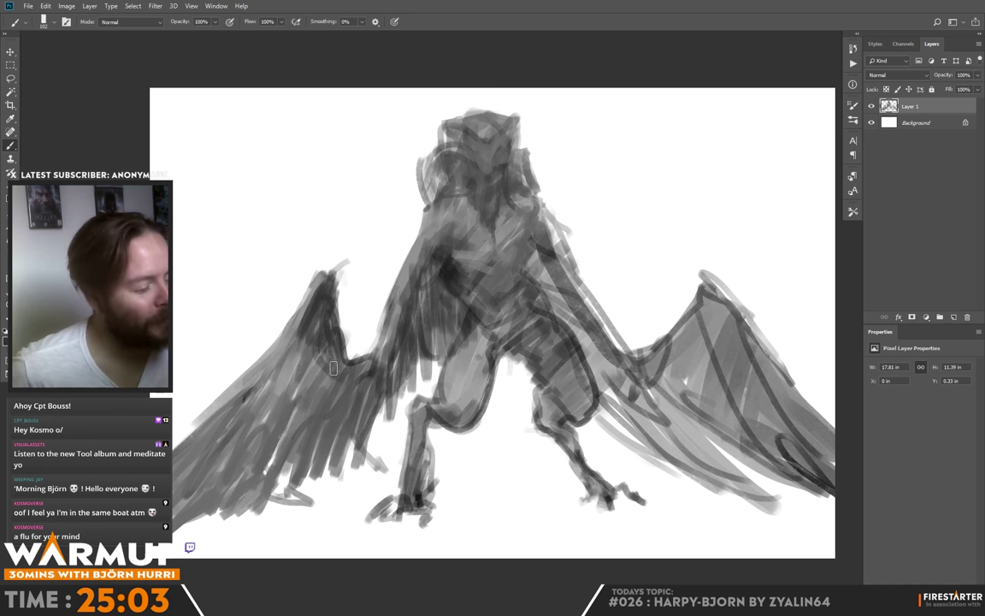
mouse_move(333, 367)
left_mouse_down()
mouse_move(326, 360)
mouse_move(371, 374)
mouse_move(380, 346)
left_mouse_up()
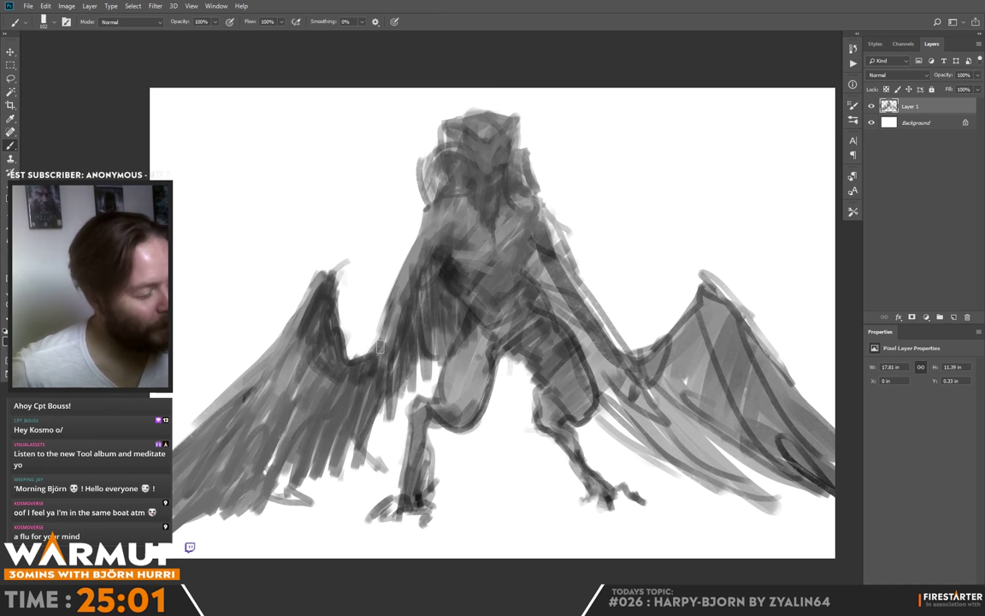
mouse_move(335, 299)
left_mouse_down()
mouse_move(345, 328)
mouse_move(307, 414)
left_mouse_up()
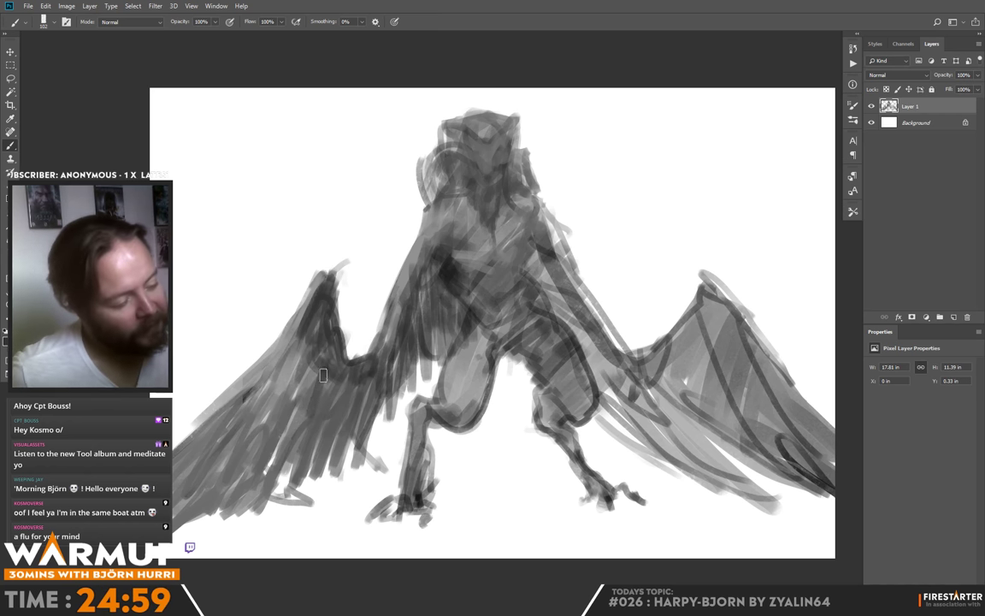
mouse_move(323, 357)
left_mouse_down()
mouse_move(301, 414)
mouse_move(315, 424)
mouse_move(306, 443)
mouse_move(291, 390)
mouse_move(313, 378)
left_mouse_up()
mouse_move(279, 315)
left_mouse_down()
mouse_move(255, 371)
mouse_move(253, 340)
left_mouse_up()
left_click_drag(278, 382, 306, 342)
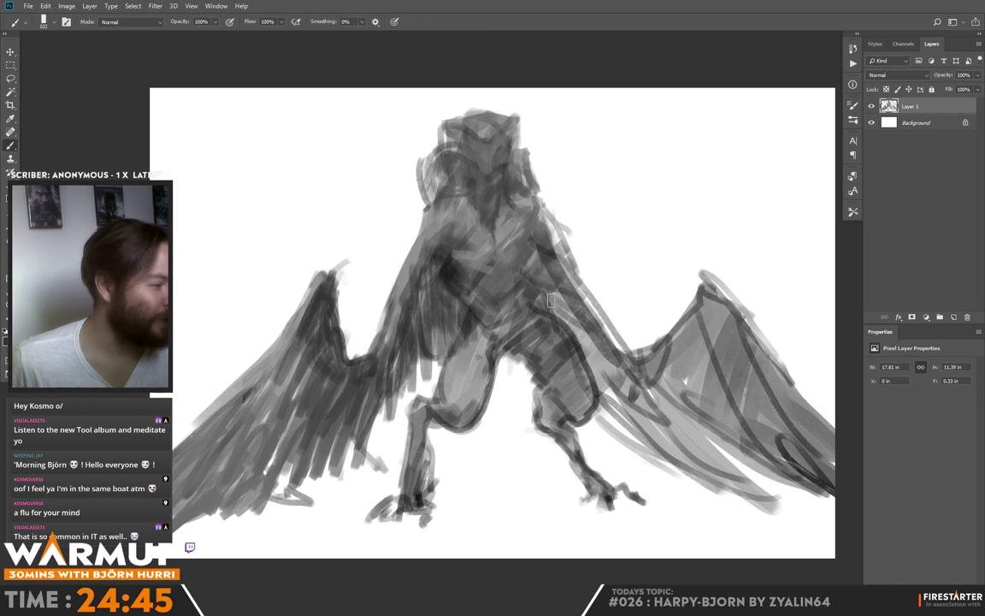
- Darken the right-hand arm and side of the torso, and paint long feather strokes sweeping outward past the thigh
left_click_drag(496, 274, 474, 236)
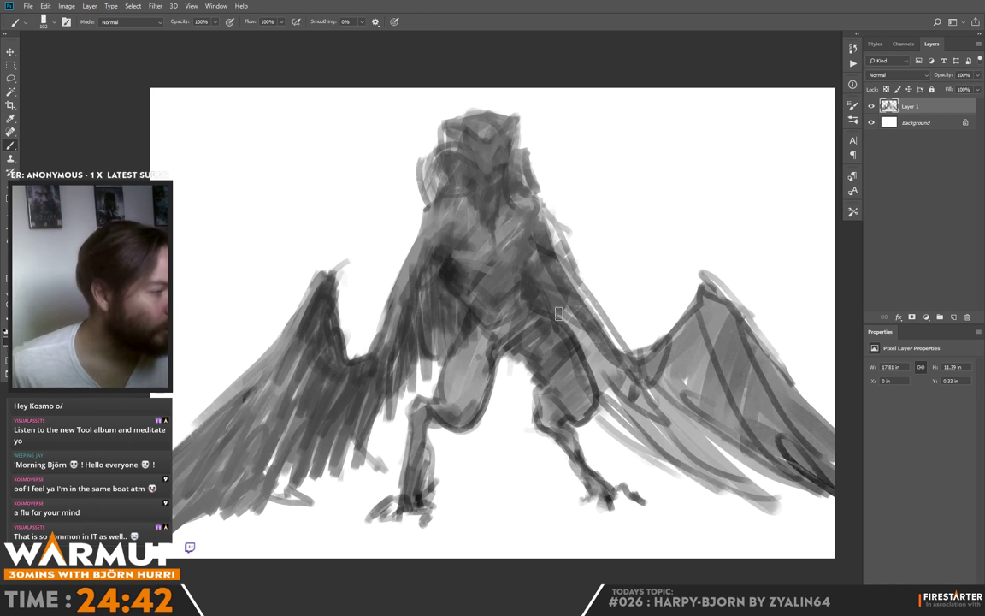
left_click_drag(565, 304, 600, 351)
mouse_move(532, 316)
left_mouse_down()
mouse_move(554, 346)
mouse_move(542, 371)
mouse_move(598, 428)
left_mouse_up()
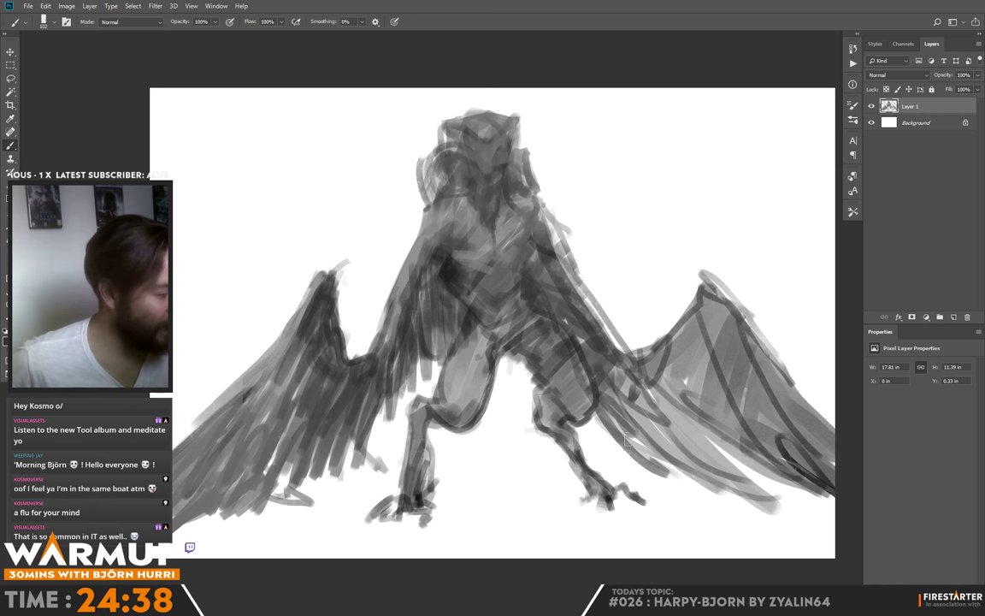
left_click_drag(548, 353, 586, 410)
mouse_move(564, 367)
left_mouse_down()
mouse_move(633, 436)
mouse_move(648, 434)
left_mouse_up()
left_click_drag(556, 329, 597, 395)
left_click_drag(577, 355, 680, 449)
left_click_drag(560, 326, 646, 417)
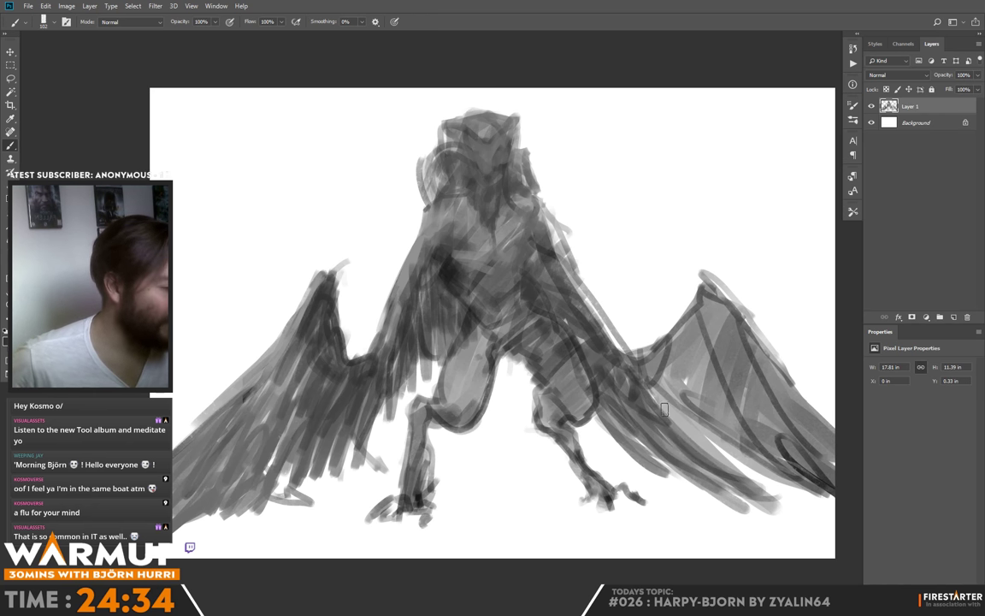
- Fill the right-hand wing with dark feather strokes from the arm and wing peak toward the lower outer edge
left_click_drag(585, 352, 701, 446)
left_click_drag(606, 375, 756, 463)
mouse_move(579, 329)
left_mouse_down()
mouse_move(622, 382)
mouse_move(634, 369)
left_mouse_up()
mouse_move(612, 301)
left_mouse_down()
mouse_move(660, 409)
mouse_move(657, 387)
left_mouse_up()
mouse_move(646, 287)
left_mouse_down()
mouse_move(663, 390)
mouse_move(670, 374)
mouse_move(687, 389)
left_mouse_up()
mouse_move(677, 325)
left_mouse_down()
mouse_move(703, 410)
mouse_move(749, 424)
left_mouse_up()
left_click_drag(699, 351, 752, 421)
left_click_drag(618, 373, 672, 434)
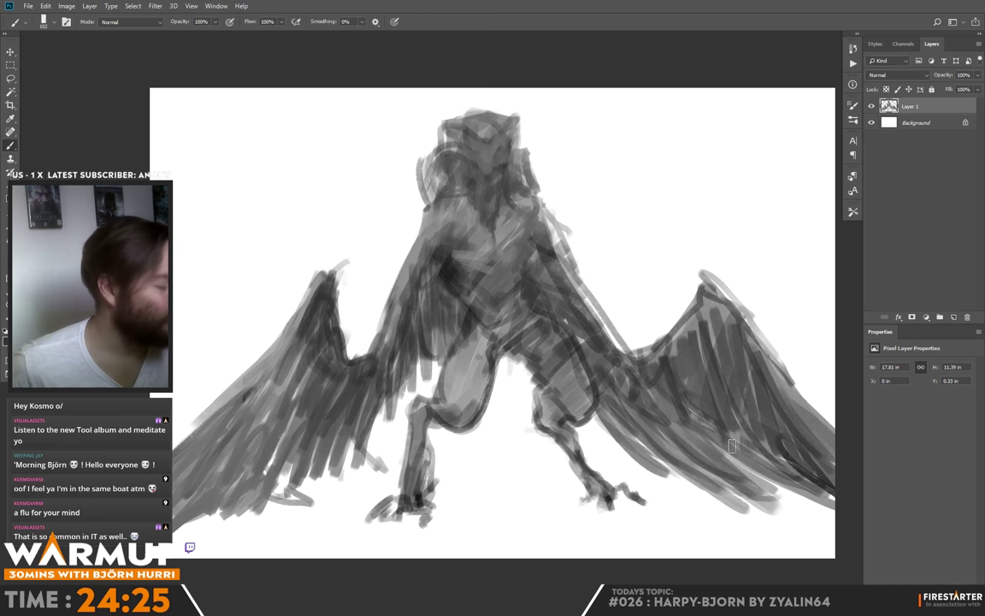
left_click_drag(656, 379, 707, 425)
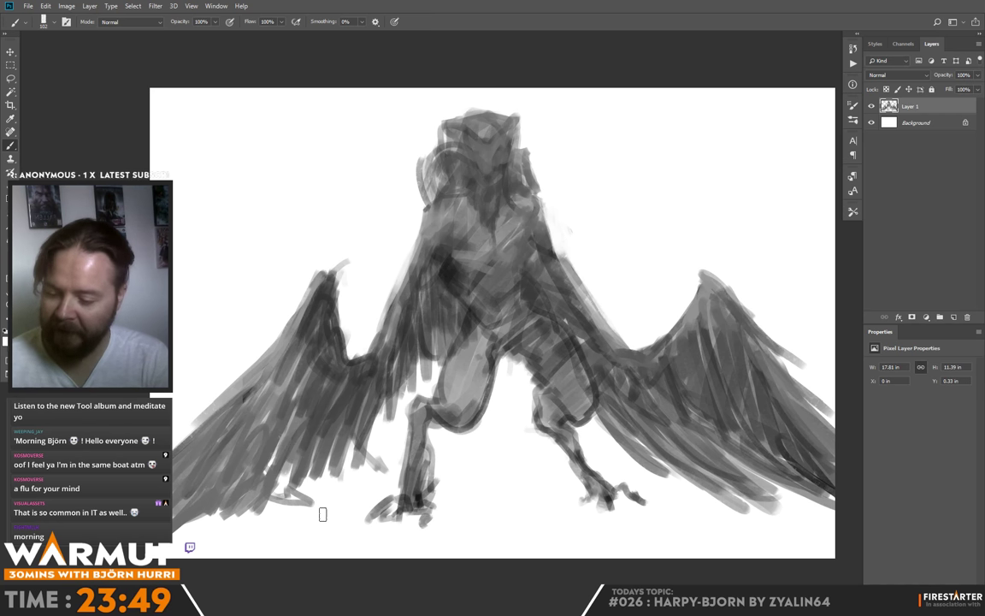
- Flip the drawing horizontally and warp its upper area to narrow, lower and shift the head
key("ctrl+f")
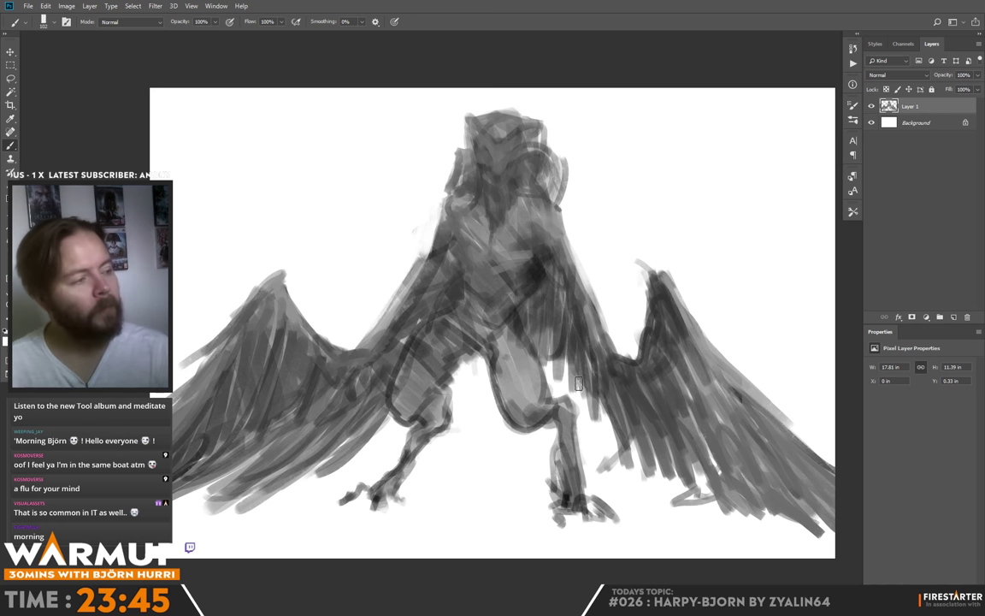
key("ctrl+t")
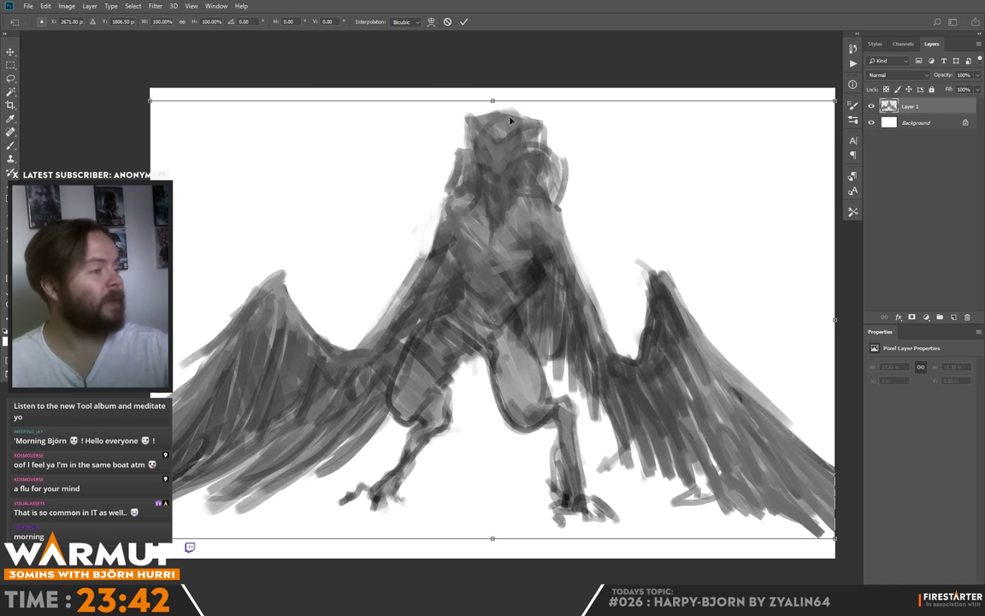
left_click(432, 22)
left_click_drag(606, 102, 567, 104)
left_click_drag(378, 100, 400, 116)
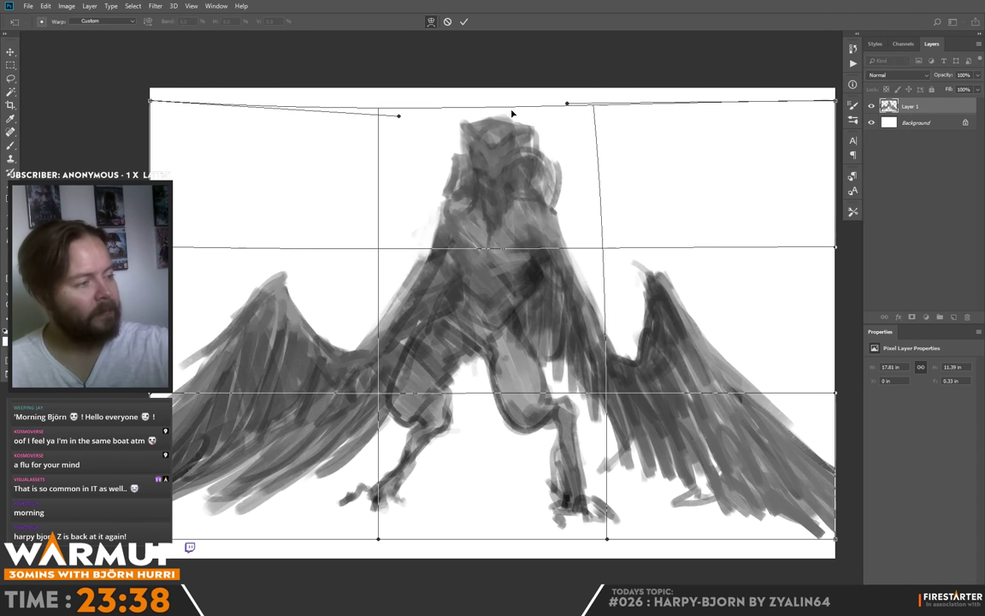
left_click_drag(531, 115, 518, 112)
key("Return")
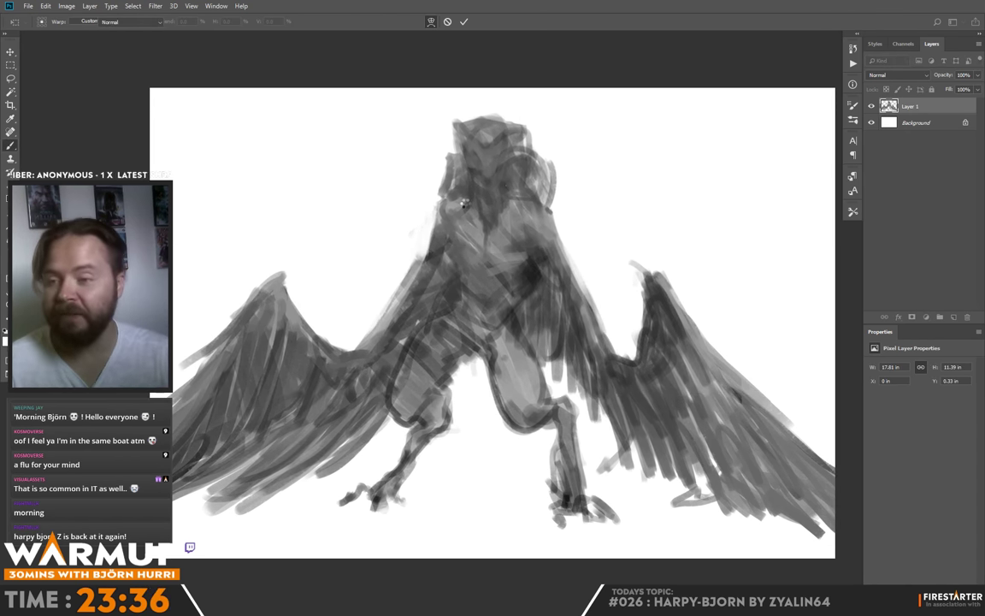
- Paint a ragged feather collar over both shoulders and lighten the forehead using sampled grays
left_click(544, 175, "alt")
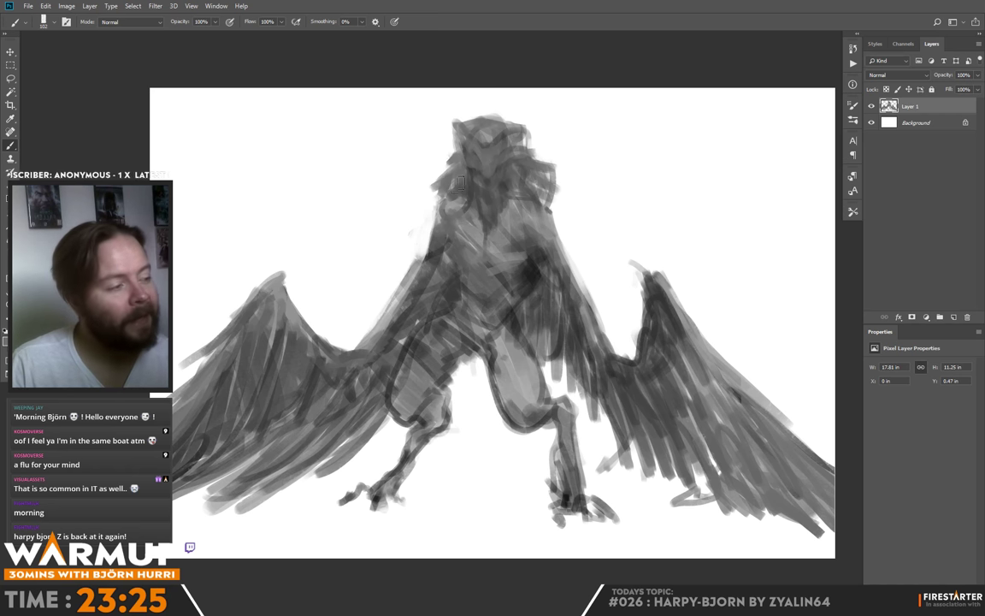
left_click(436, 198, "alt")
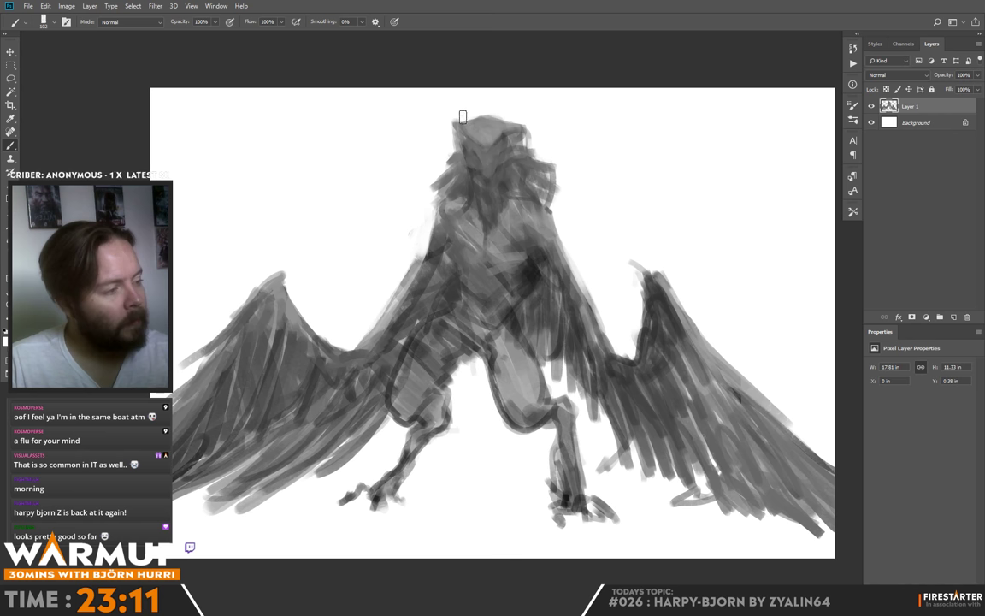
- Shrink the brush and paint pointed feather tufts at both upper corners of the head with sampled grays
right_click(477, 109)
left_click(541, 139)
left_click(454, 154, "alt")
mouse_move(454, 123)
left_mouse_down()
mouse_move(443, 115)
mouse_move(453, 121)
left_mouse_up()
left_click(456, 121, "alt")
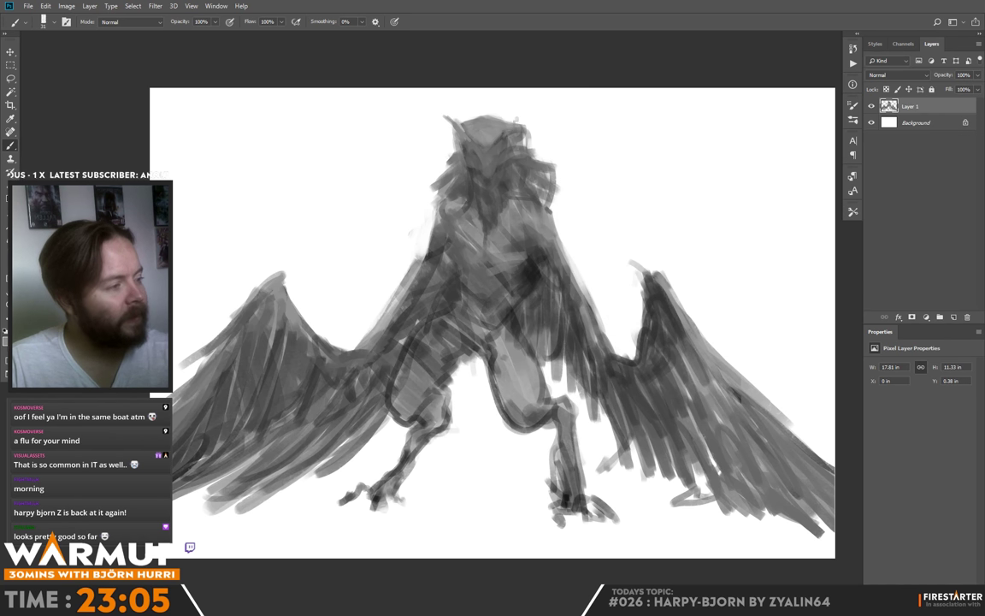
left_click(457, 117, "alt")
left_click_drag(513, 128, 534, 119)
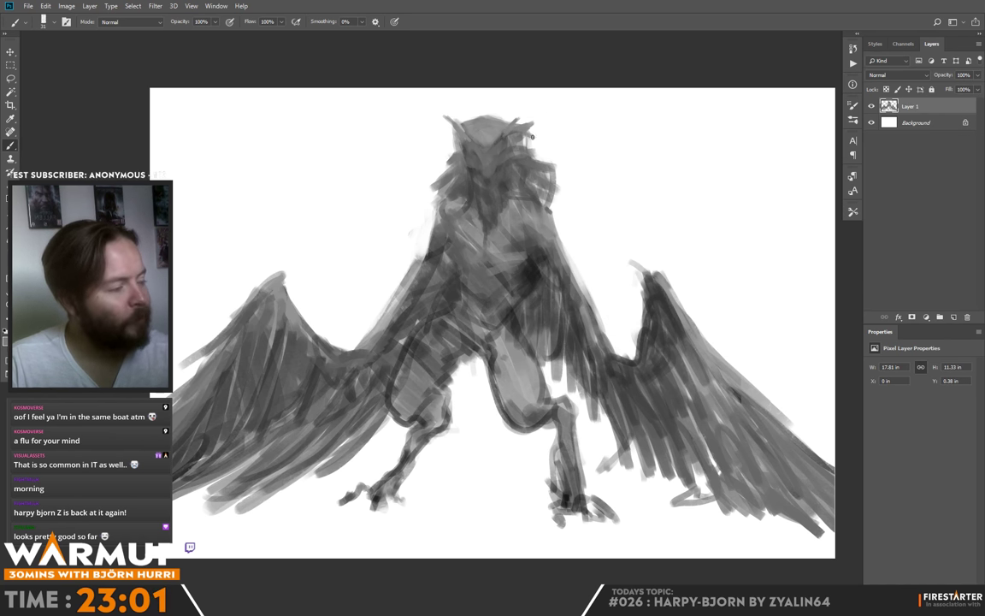
left_click(455, 135, "alt")
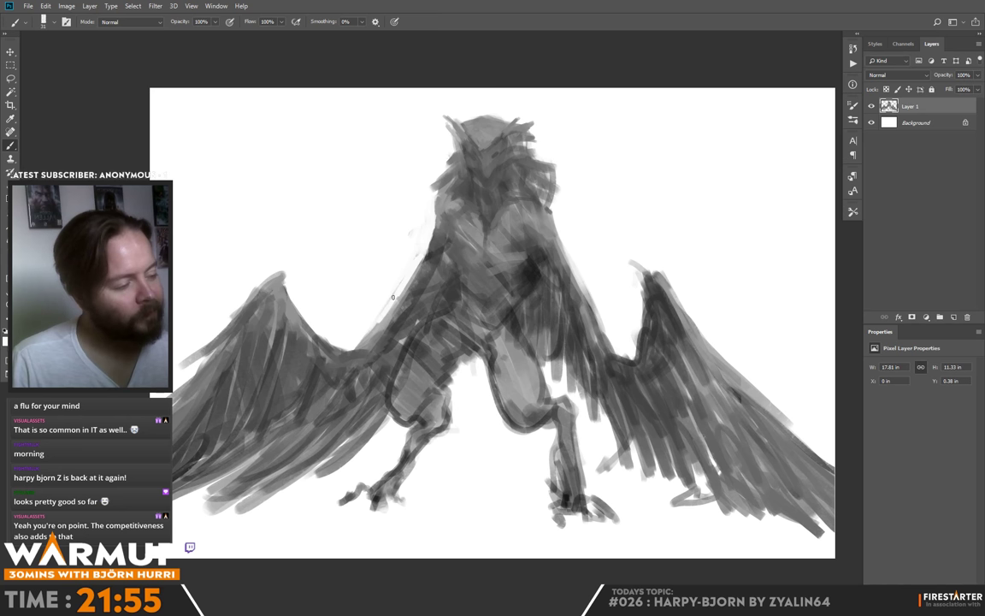
- Resize the brush and paint ragged feather tips and softer grays over the right-hand collar and shoulder
left_click(411, 280, "alt")
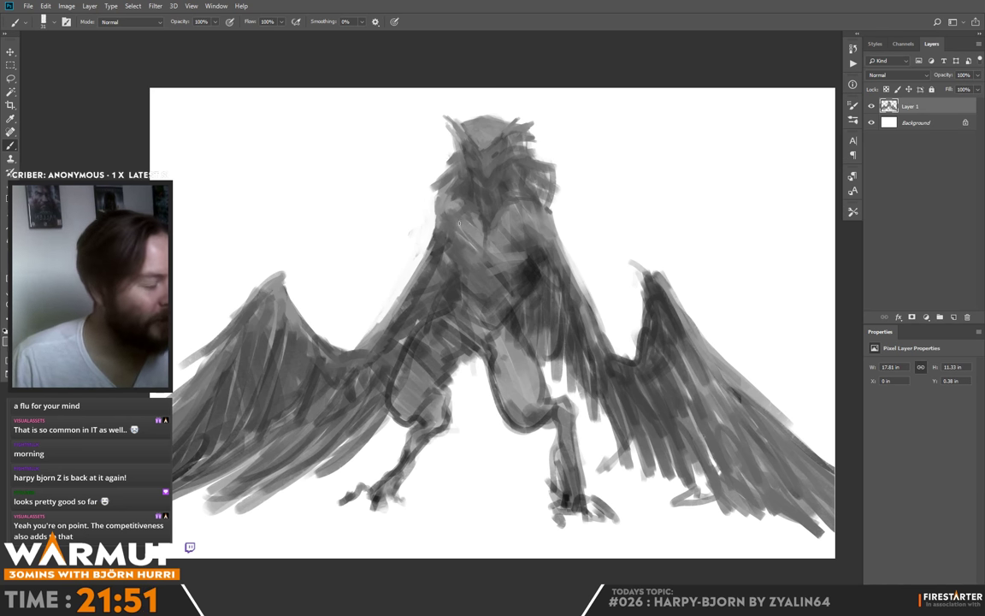
right_click(513, 208)
left_click(418, 206)
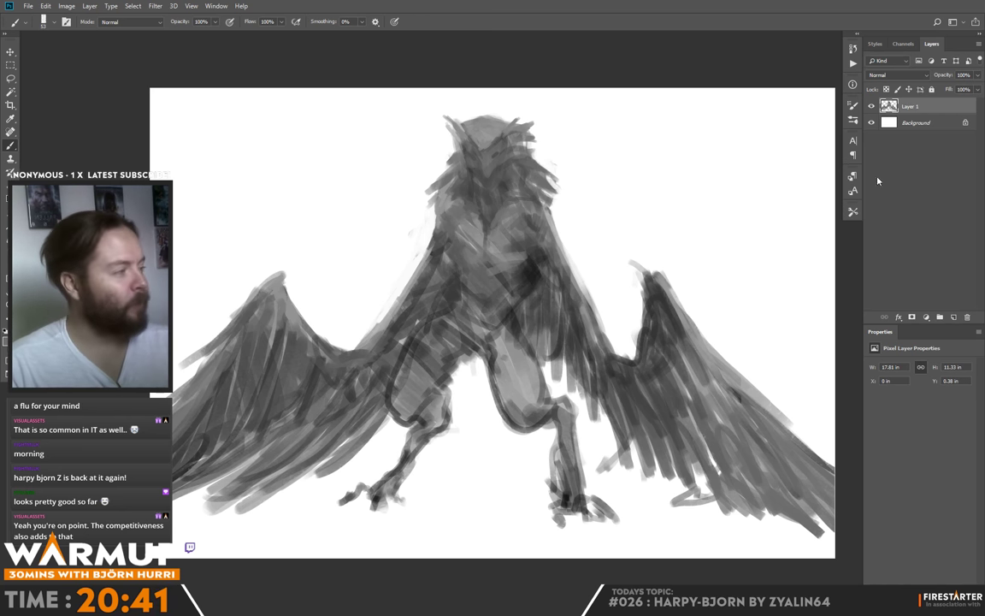
- Add a new layer in Color Dodge mode, sample the canvas white and set the brush size to 417 px
left_click(952, 316)
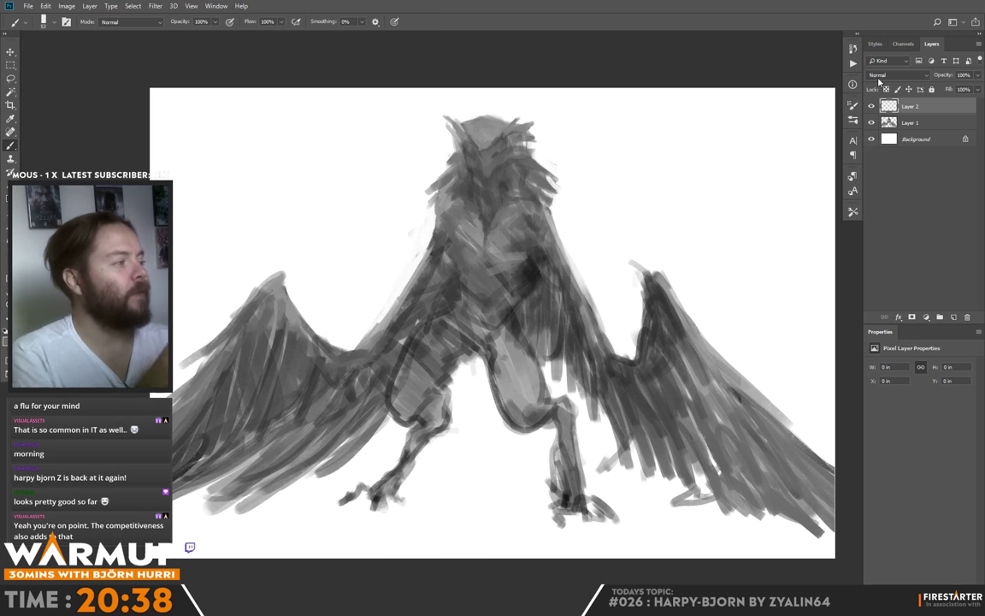
left_click(898, 75)
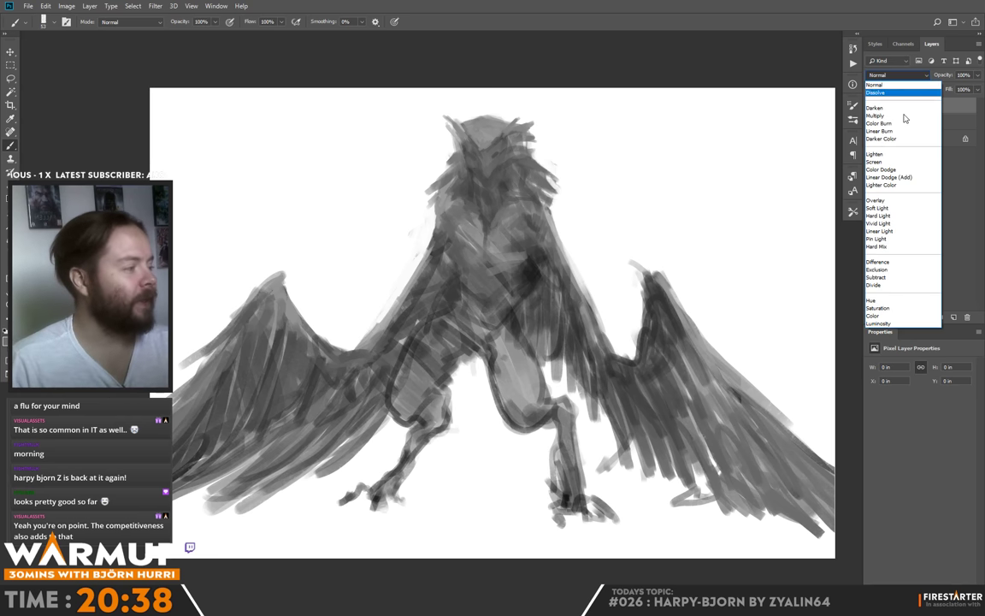
left_click(881, 169)
left_click(609, 202, "alt")
right_click(610, 198)
left_click_drag(680, 224, 717, 223)
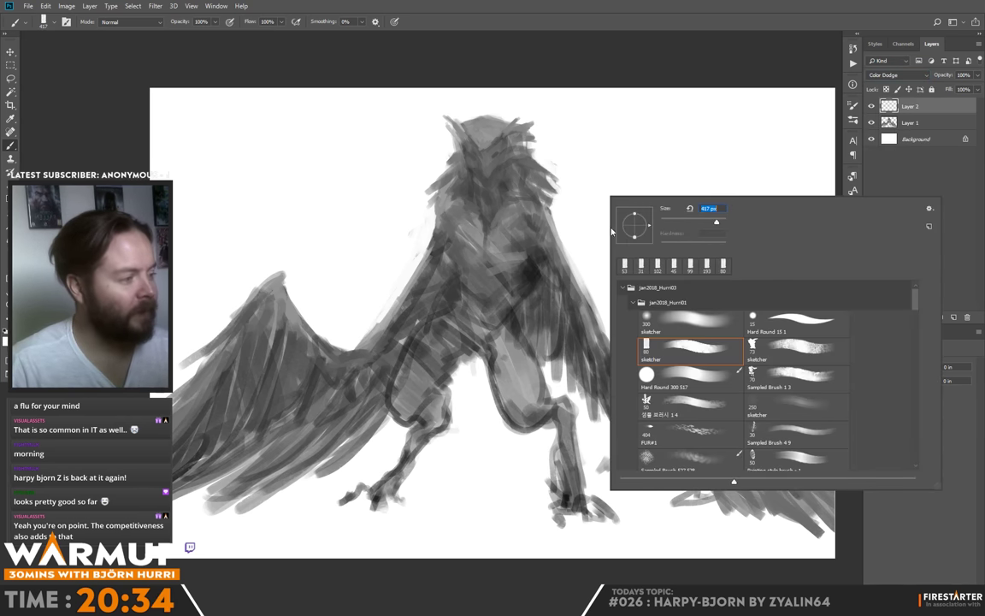
key("Return")
- Brighten the chest, upper abdomen and both shoulders with broad dodge strokes
mouse_move(524, 224)
left_mouse_down()
mouse_move(502, 255)
mouse_move(530, 222)
mouse_move(502, 245)
mouse_move(504, 235)
mouse_move(461, 230)
mouse_move(444, 211)
mouse_move(461, 245)
mouse_move(488, 235)
mouse_move(479, 267)
mouse_move(490, 277)
mouse_move(477, 279)
mouse_move(451, 301)
left_mouse_up()
key("ctrl+z")
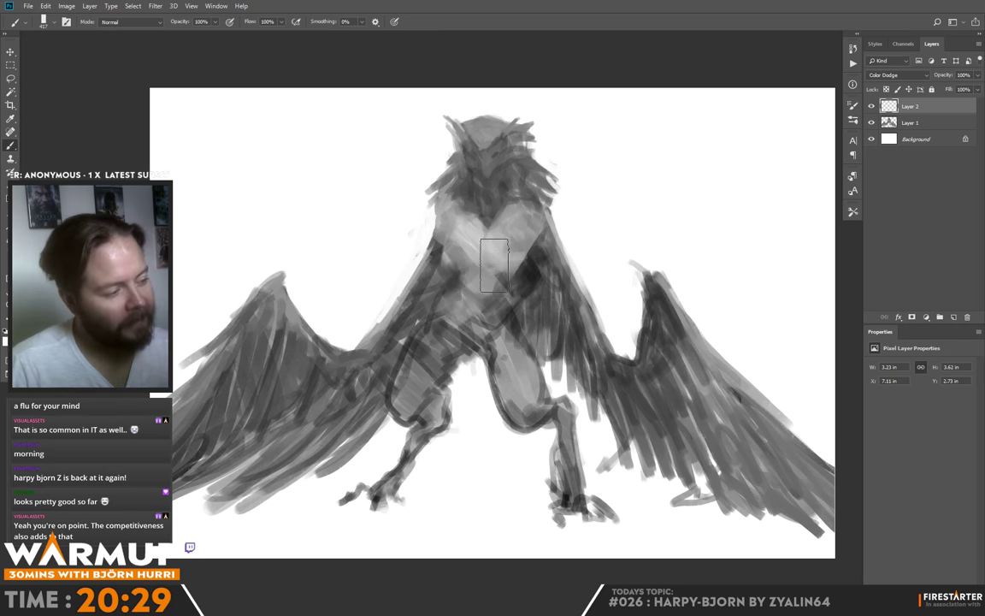
mouse_move(494, 260)
left_mouse_down()
mouse_move(496, 300)
mouse_move(479, 210)
mouse_move(513, 224)
left_mouse_up()
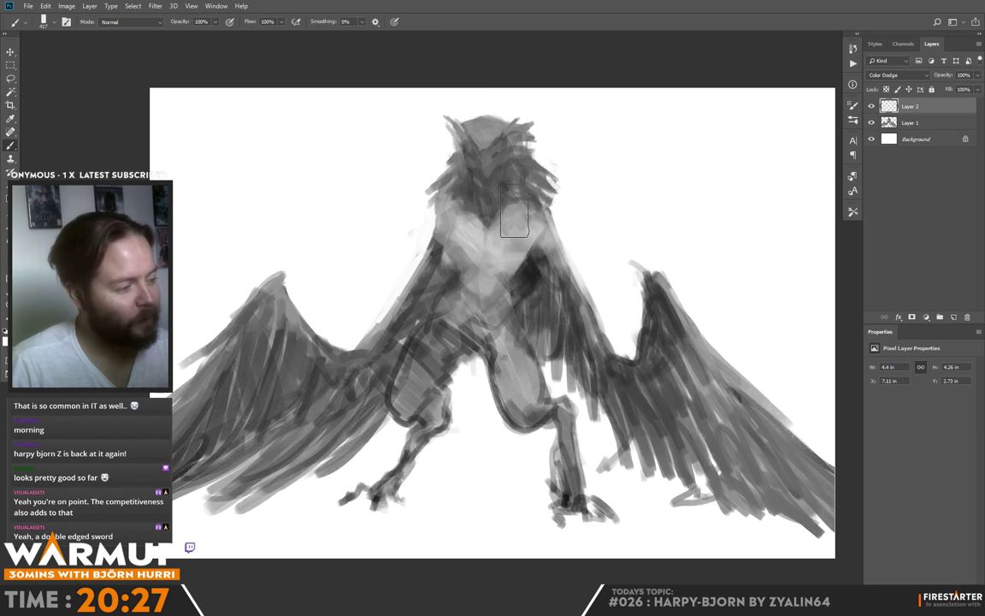
mouse_move(424, 241)
left_mouse_down()
mouse_move(428, 233)
mouse_move(400, 276)
left_mouse_up()
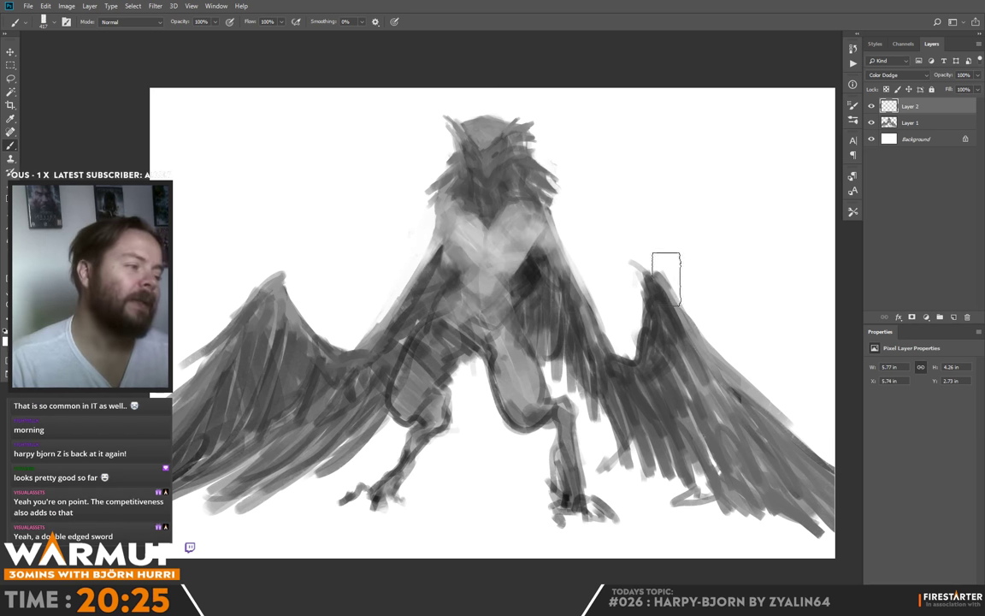
- Carve the chest muscle separations out of the dodge highlights with a small eraser
key("e")
right_click(433, 217)
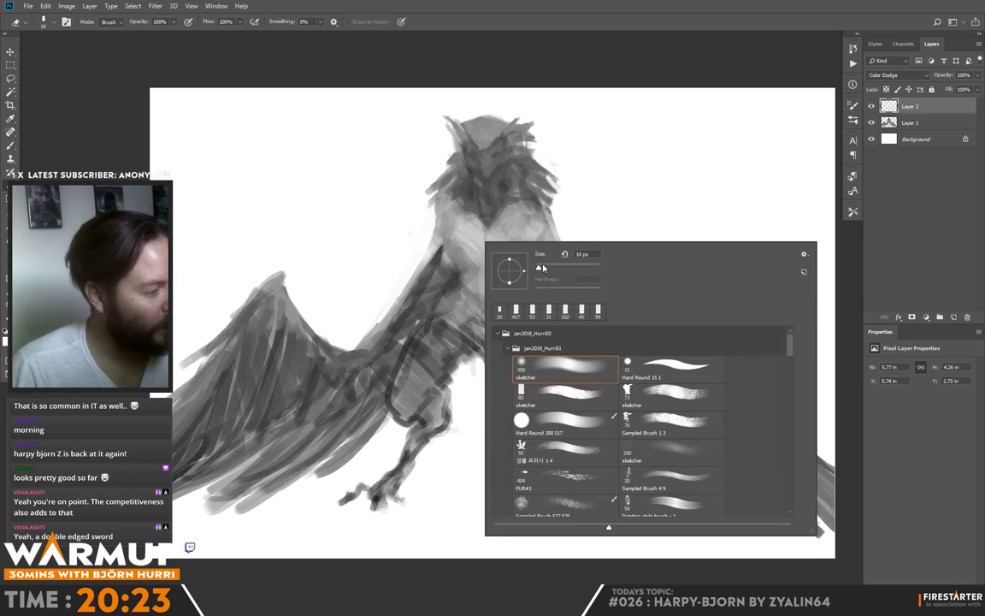
mouse_move(452, 236)
left_mouse_down()
mouse_move(453, 227)
mouse_move(456, 240)
left_mouse_up()
key("ctrl+z")
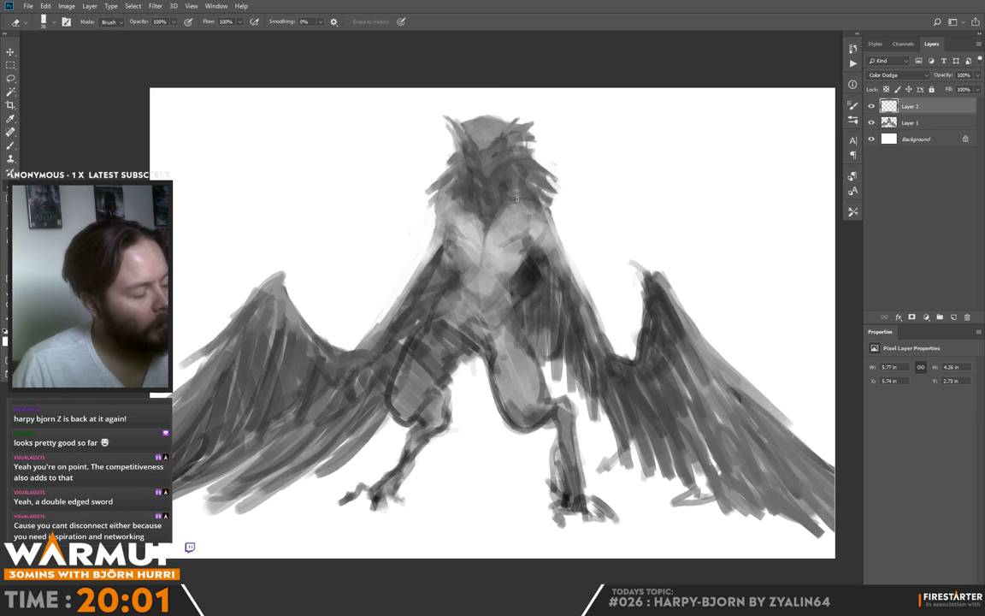
- Add a dodge highlight down the center of the face and trim it with the eraser
key("b")
mouse_move(504, 141)
left_mouse_down()
mouse_move(477, 146)
mouse_move(486, 162)
mouse_move(488, 146)
mouse_move(475, 144)
mouse_move(550, 179)
mouse_move(488, 146)
mouse_move(489, 171)
mouse_move(478, 152)
mouse_move(488, 177)
left_mouse_up()
key("e")
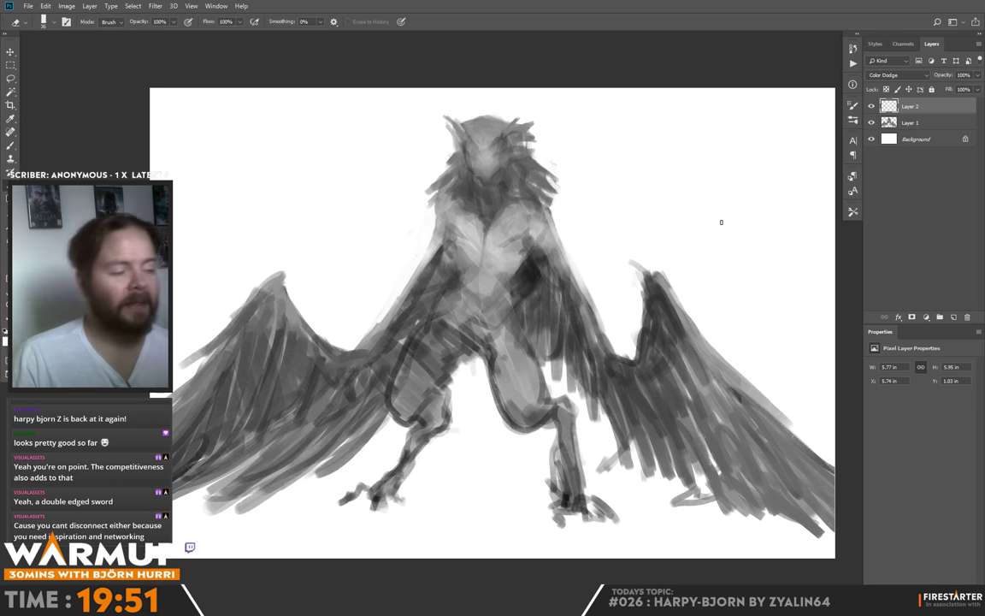
- Brighten the right-hand shoulder and left-hand upper arm with dodge strokes, shrinking the brush and erasing the excess
key("b")
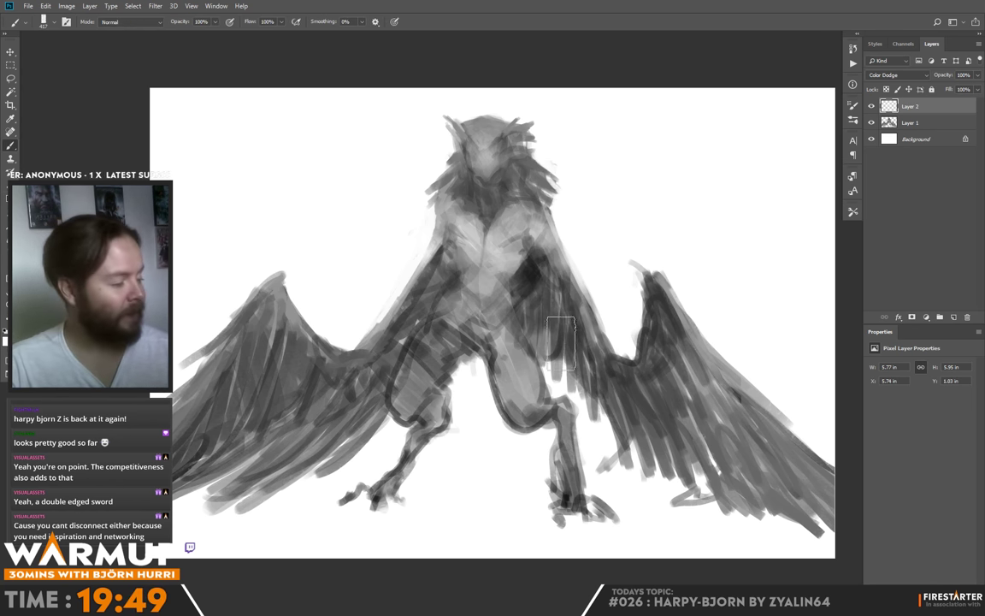
right_click(590, 248)
key("Escape")
key("e")
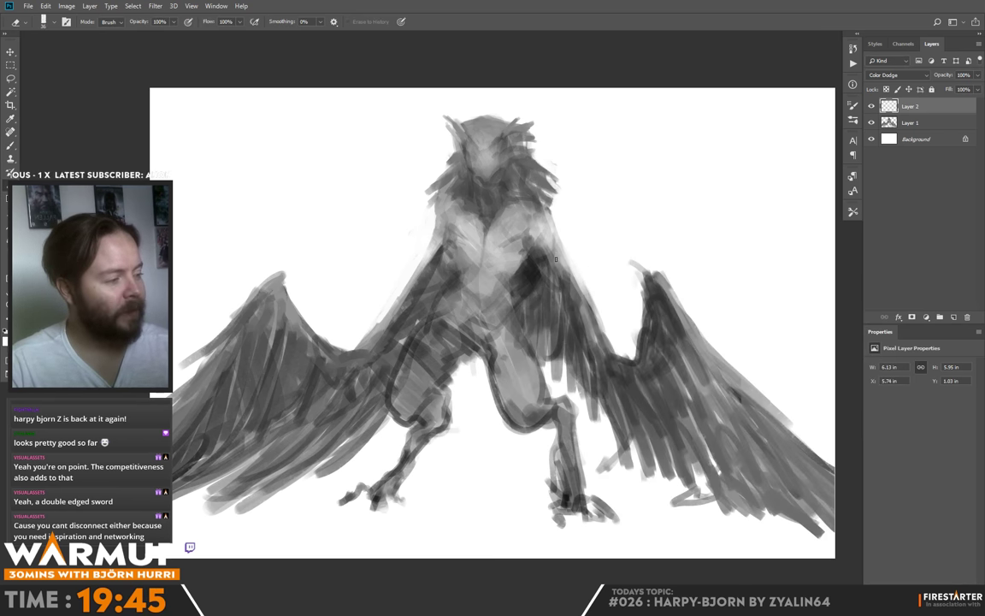
key("b")
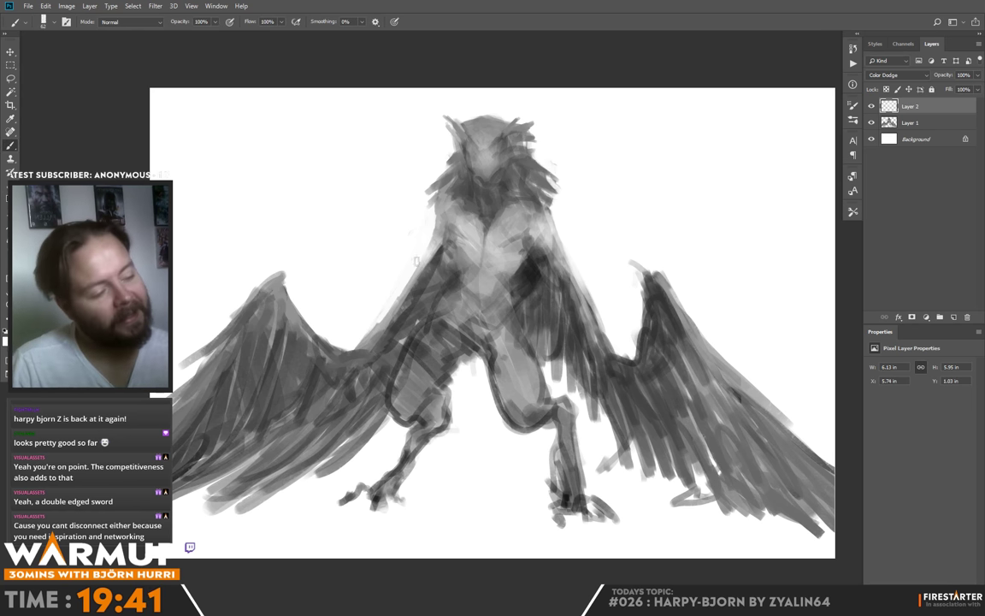
key("e")
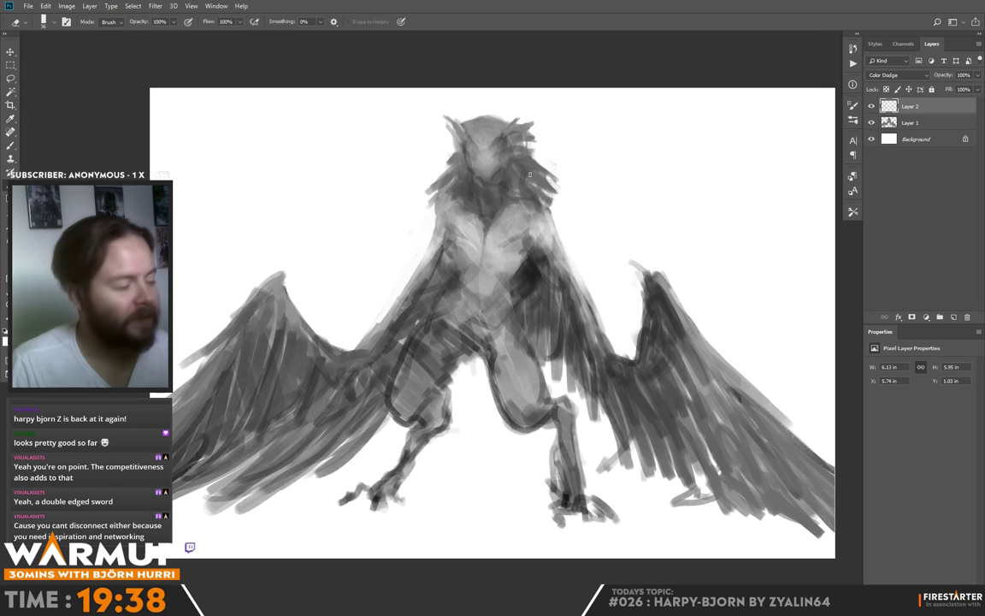
- Add another layer in Normal mode and repaint the left-hand arm and its outer edge with sampled grays
key("ctrl+shift+alt+n")
key("b")
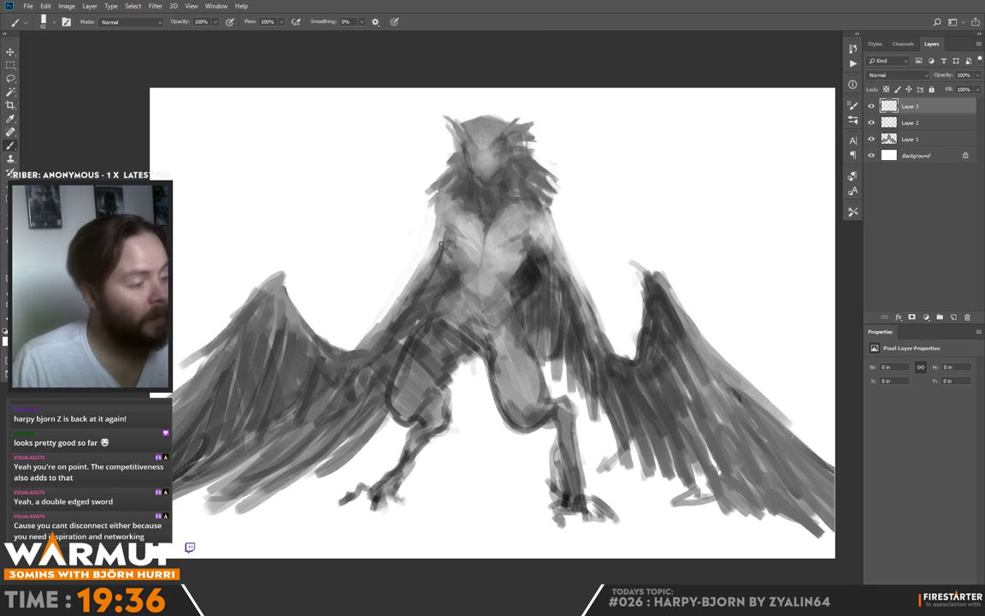
left_click(441, 249, "alt")
mouse_move(438, 217)
left_mouse_down()
mouse_move(440, 243)
mouse_move(441, 227)
mouse_move(392, 334)
left_mouse_up()
left_click(441, 225, "alt")
left_click(429, 263, "alt")
mouse_move(428, 263)
left_mouse_down()
mouse_move(355, 367)
mouse_move(338, 368)
mouse_move(291, 321)
mouse_move(260, 270)
mouse_move(262, 299)
mouse_move(243, 299)
mouse_move(252, 301)
mouse_move(240, 318)
mouse_move(183, 308)
mouse_move(244, 321)
mouse_move(203, 317)
mouse_move(191, 334)
mouse_move(238, 330)
mouse_move(195, 364)
left_mouse_up()
- Paint dark feather strokes from the left-hand wing's peak across its middle using sampled grays
left_click(405, 310, "alt")
left_click(374, 354, "alt")
left_click(379, 378, "alt")
left_click(267, 282, "alt")
left_click(242, 325, "alt")
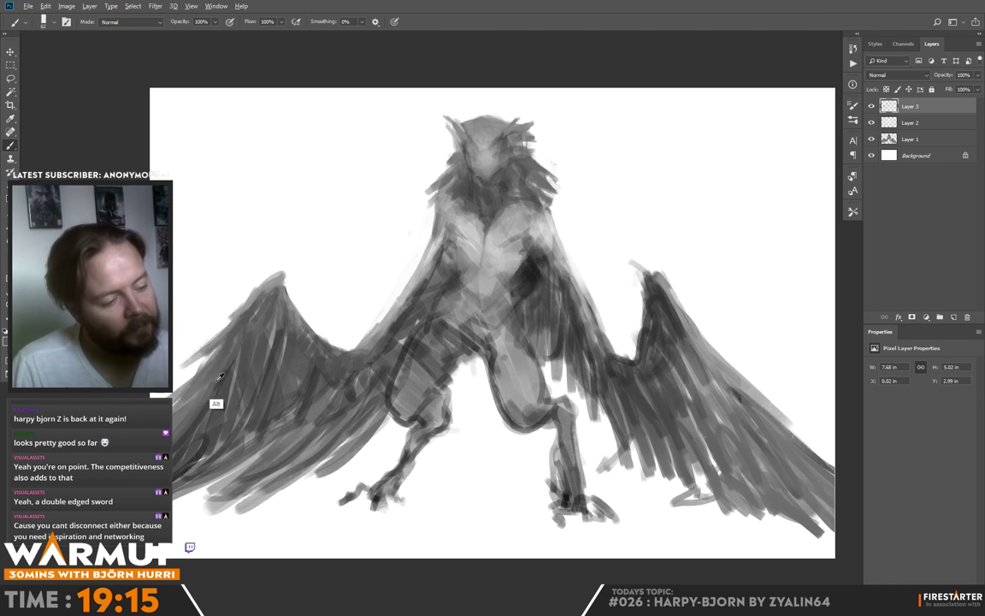
left_click(203, 345, "alt")
left_click_drag(220, 296, 206, 346)
mouse_move(266, 318)
left_mouse_down()
mouse_move(252, 356)
mouse_move(273, 310)
mouse_move(276, 342)
mouse_move(268, 328)
mouse_move(248, 391)
mouse_move(289, 354)
mouse_move(326, 391)
left_mouse_up()
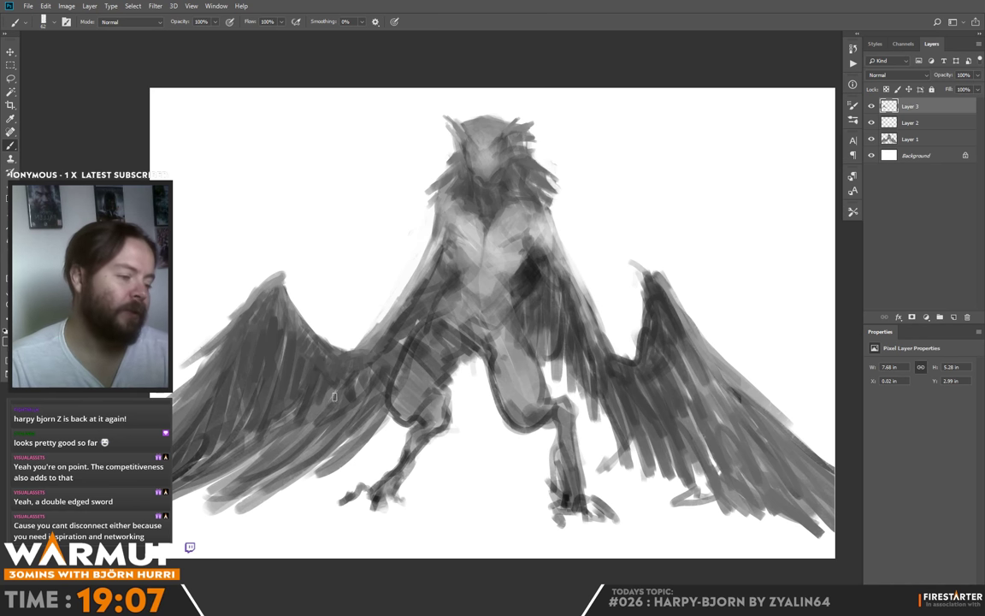
- Enlarge the brush and darken the lower left-hand wing with long diagonal feather strokes toward its outer edge
scroll(367, 342, "down", 3)
right_click(376, 334)
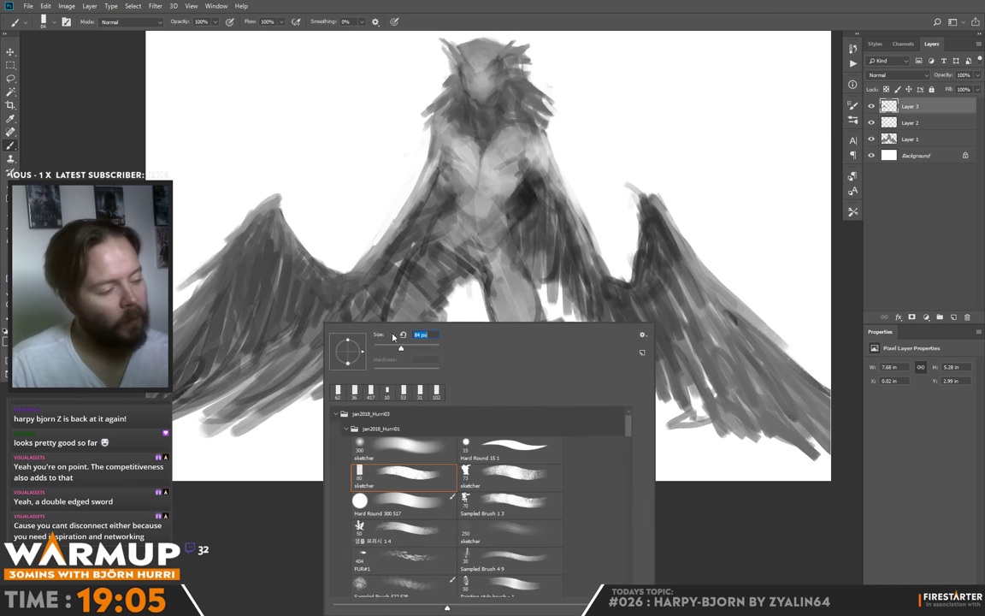
left_click(212, 326)
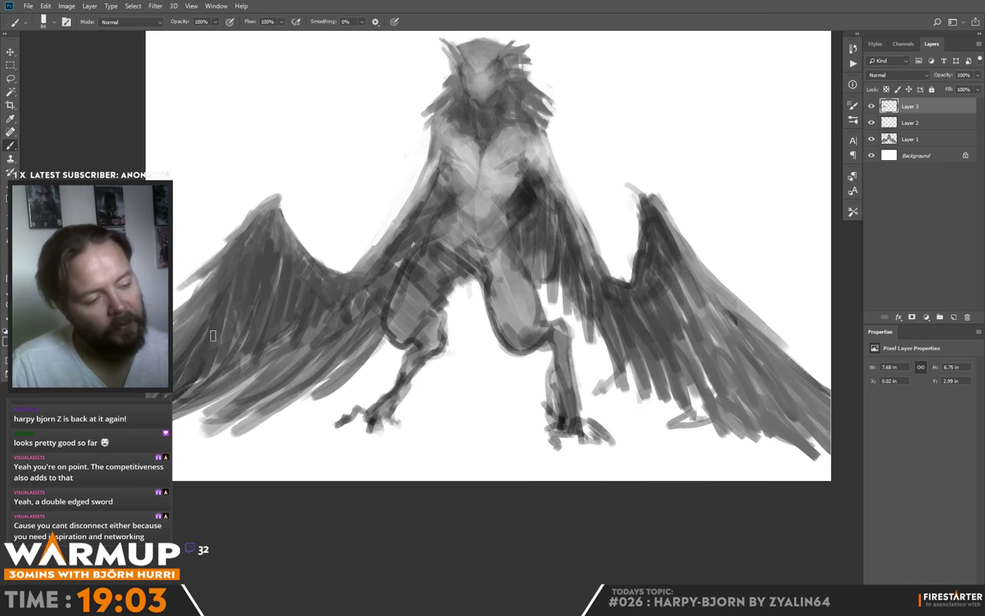
left_click_drag(220, 360, 180, 410)
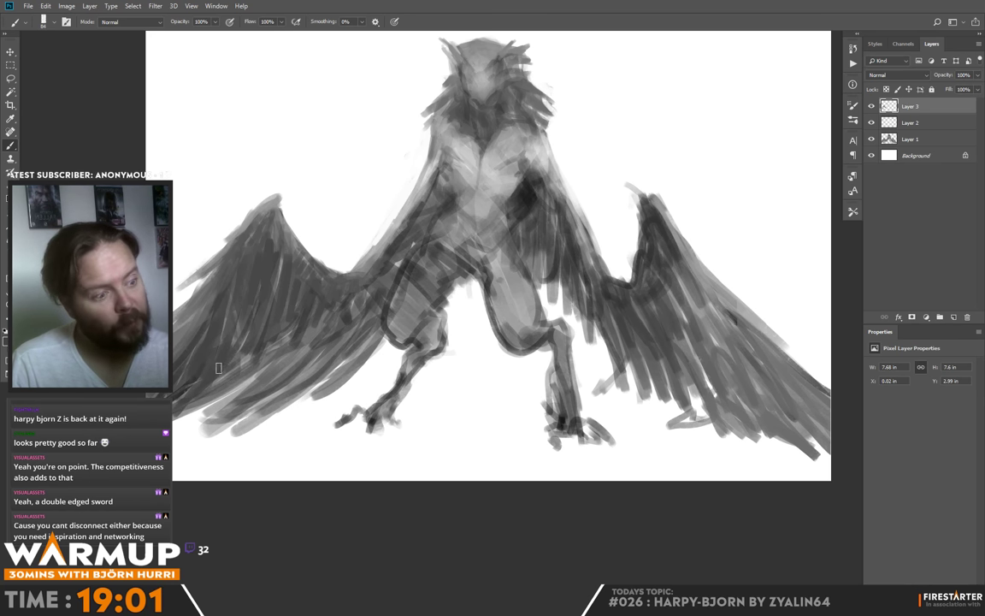
left_click_drag(215, 294, 188, 359)
mouse_move(225, 322)
left_mouse_down()
mouse_move(199, 353)
mouse_move(256, 299)
mouse_move(226, 329)
mouse_move(258, 361)
left_mouse_up()
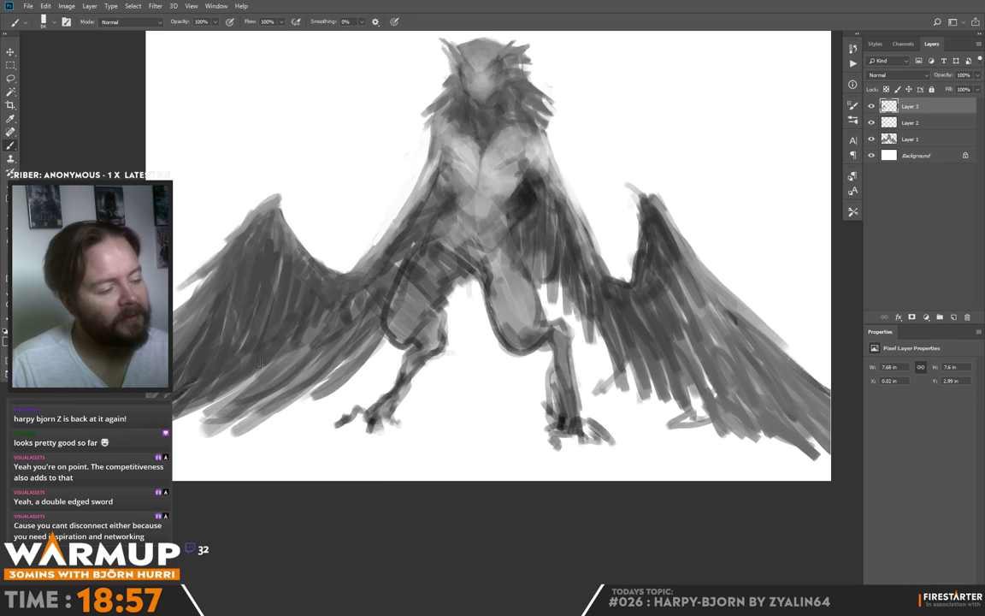
left_click_drag(281, 295, 220, 363)
left_click_drag(263, 329, 209, 365)
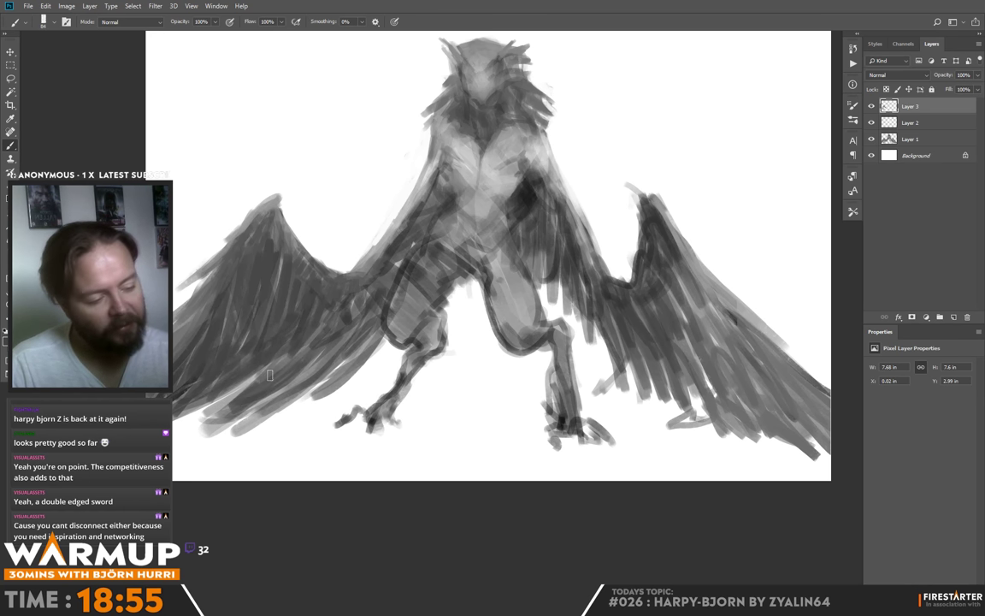
mouse_move(270, 375)
left_mouse_down()
mouse_move(197, 369)
mouse_move(213, 354)
mouse_move(184, 376)
mouse_move(312, 337)
mouse_move(248, 325)
mouse_move(236, 347)
mouse_move(236, 397)
mouse_move(198, 448)
mouse_move(233, 431)
mouse_move(271, 392)
mouse_move(323, 370)
mouse_move(238, 414)
left_mouse_up()
- Extend the left-hand wing's lower feathers with sampled grays and trim their ragged edge with canvas white
left_click(294, 365, "alt")
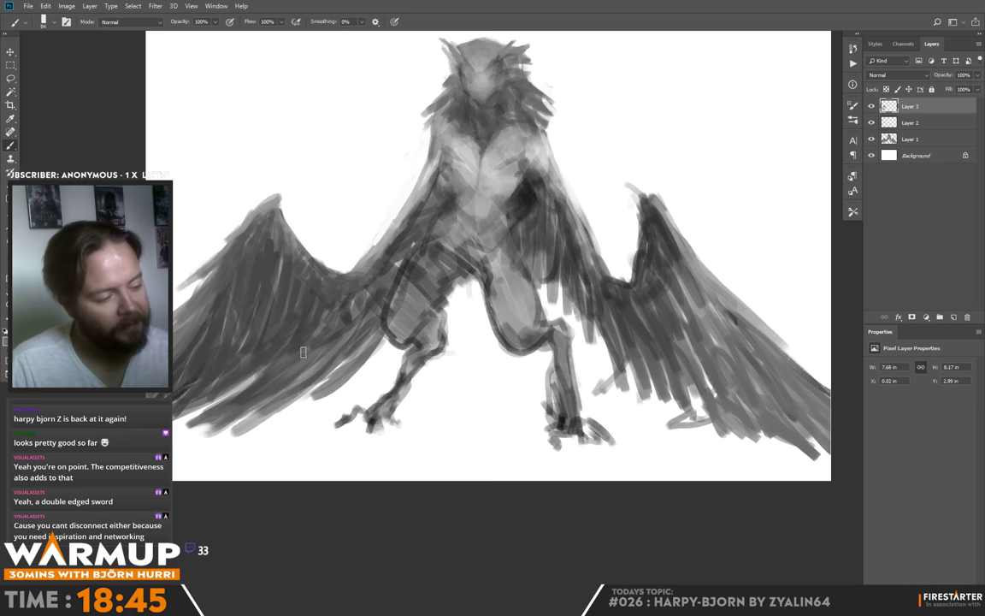
left_click_drag(242, 418, 317, 363)
mouse_move(274, 411)
left_mouse_down()
mouse_move(330, 353)
mouse_move(248, 427)
mouse_move(298, 406)
left_mouse_up()
left_click(253, 461, "alt")
left_click(289, 392, "alt")
left_click_drag(196, 400, 343, 316)
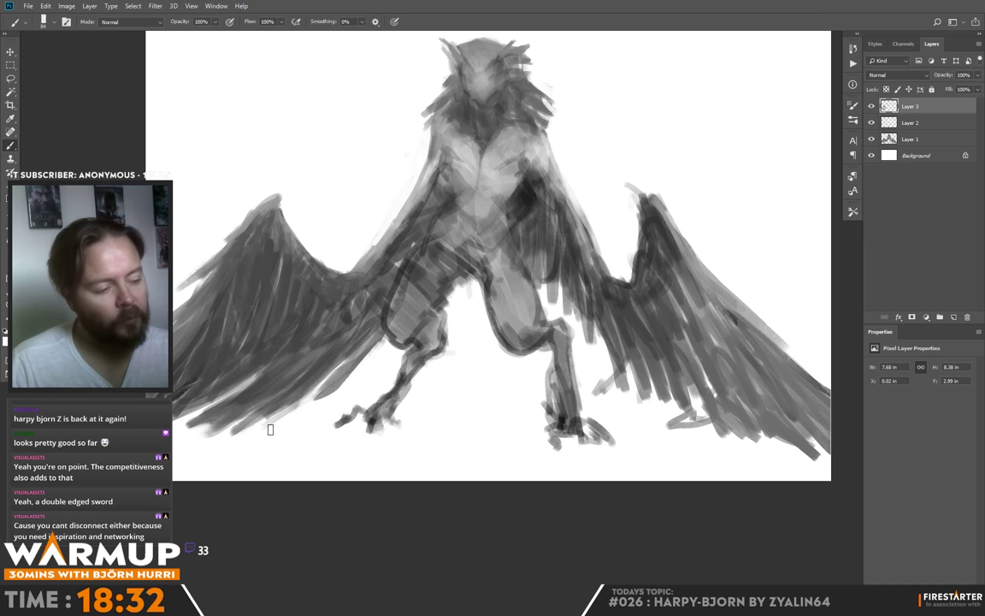
left_click_drag(297, 406, 211, 448)
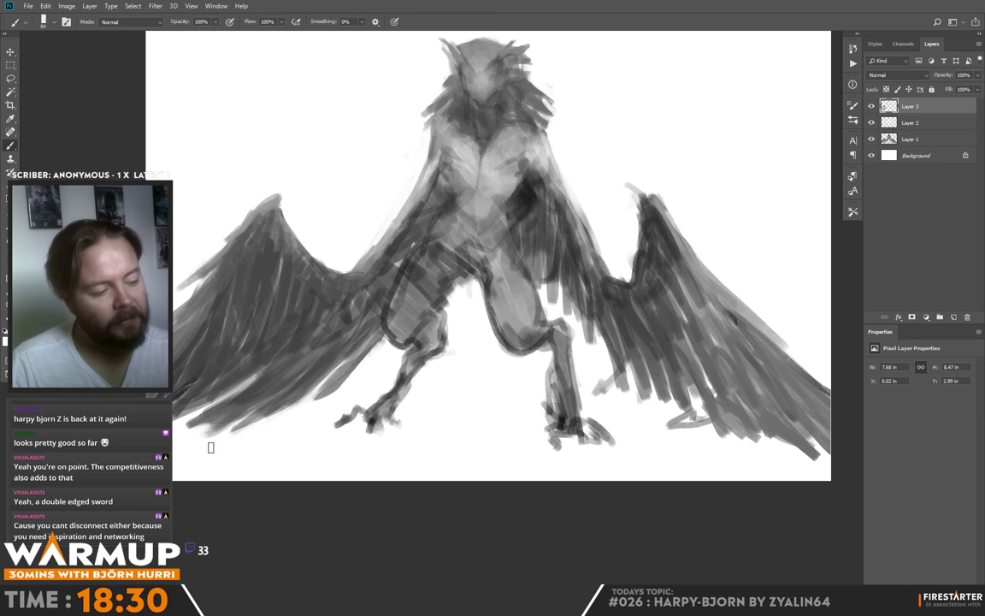
left_click(222, 434, "alt")
key("alt")
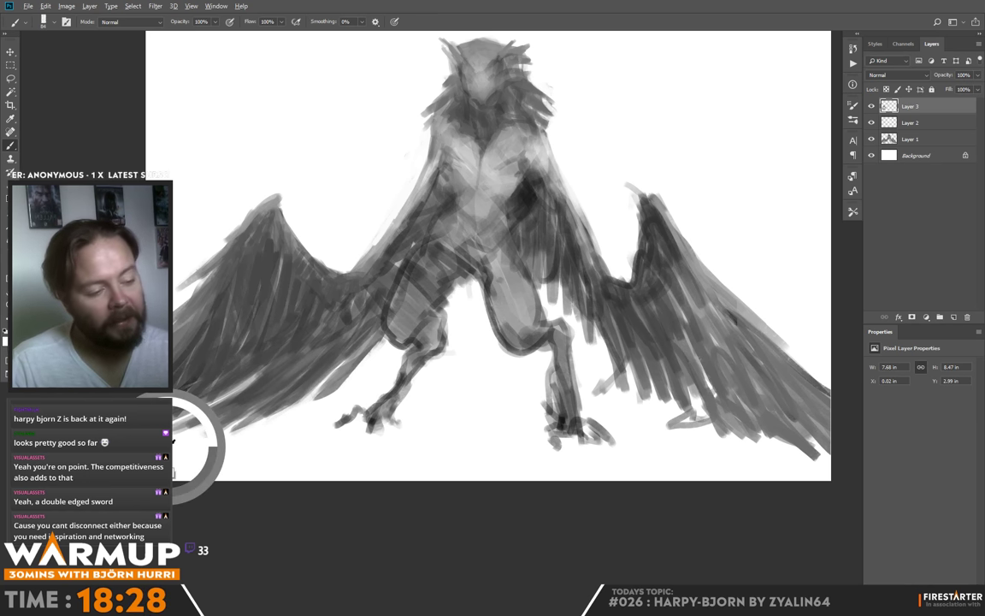
left_click(208, 417, "alt")
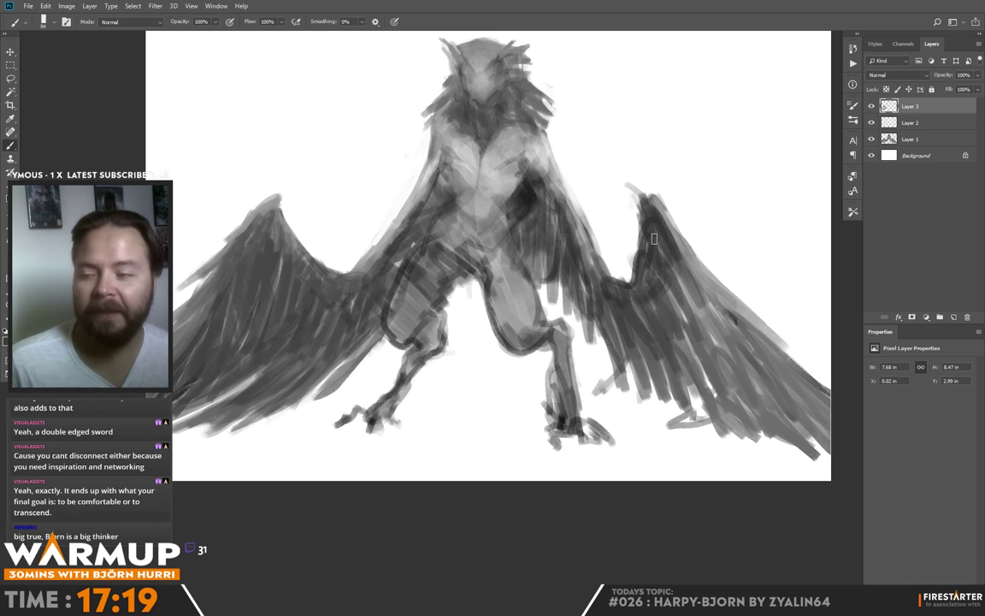
- Repaint the left-hand thigh and knee with sampled grays, covering the dark outline and cleaning the inner contour
left_click(399, 302, "alt")
mouse_move(409, 279)
left_mouse_down()
mouse_move(387, 319)
mouse_move(406, 346)
mouse_move(417, 328)
mouse_move(434, 346)
mouse_move(437, 336)
mouse_move(429, 346)
mouse_move(387, 316)
left_mouse_up()
left_click_drag(393, 293, 389, 322)
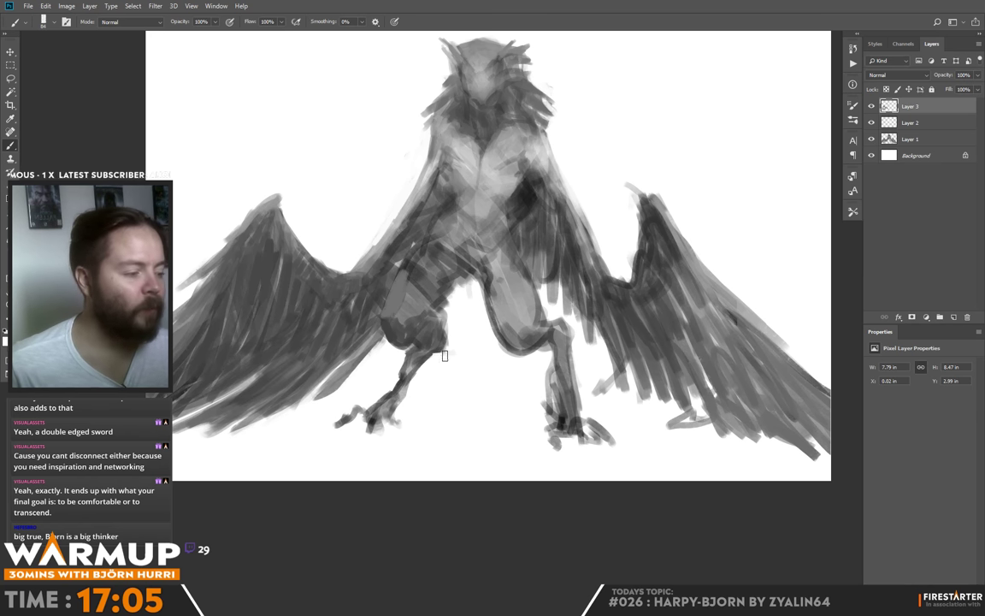
left_click_drag(444, 355, 453, 352)
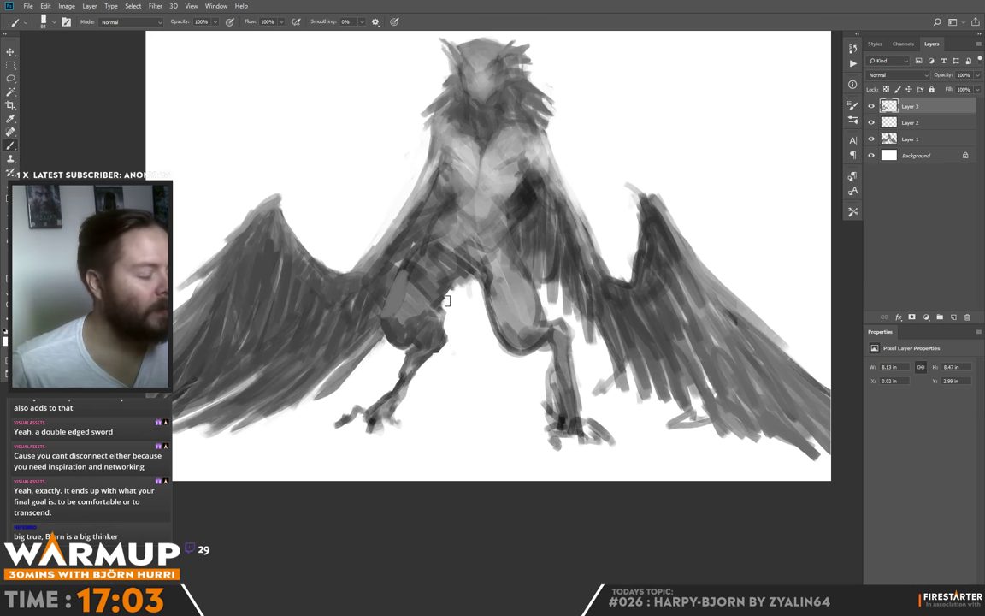
left_click(443, 289, "alt")
mouse_move(436, 306)
left_mouse_down()
mouse_move(440, 275)
mouse_move(421, 308)
mouse_move(405, 274)
left_mouse_up()
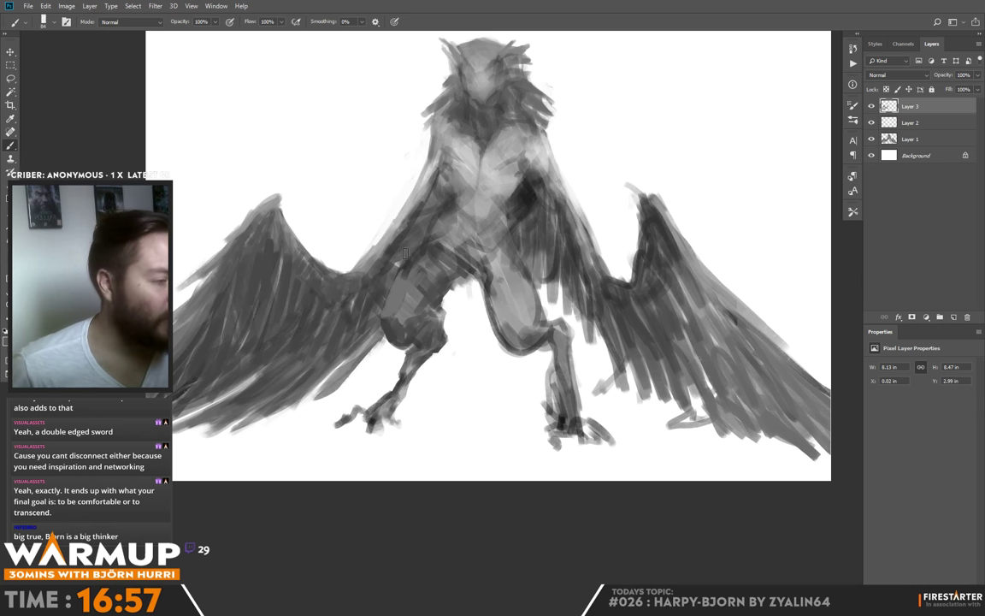
- Darken the area beneath the left-hand arm and shade the abdomen below the chest in midtone grays
left_click_drag(415, 238, 392, 284)
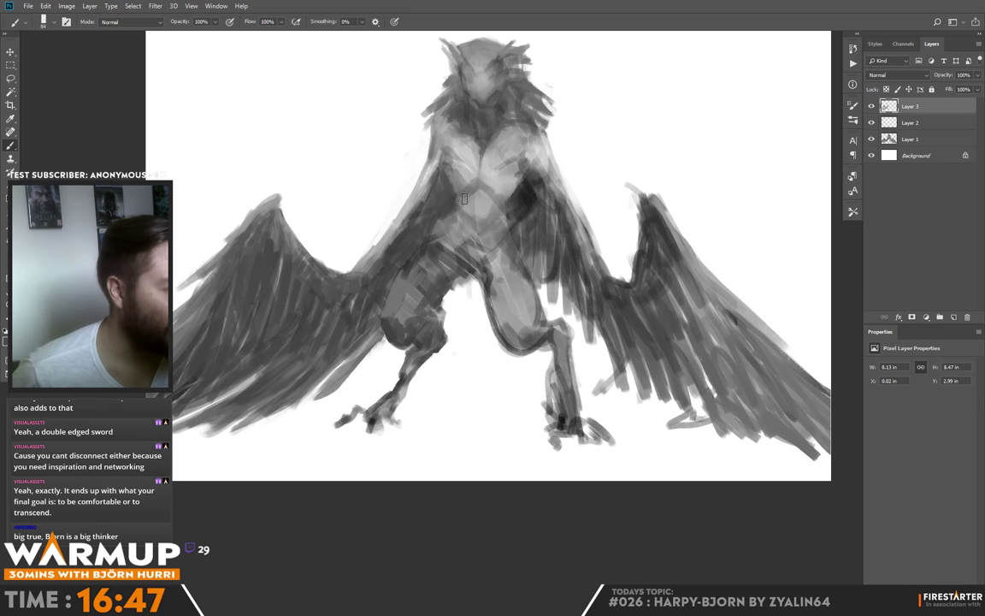
mouse_move(477, 199)
left_mouse_down()
mouse_move(495, 203)
mouse_move(510, 181)
left_mouse_up()
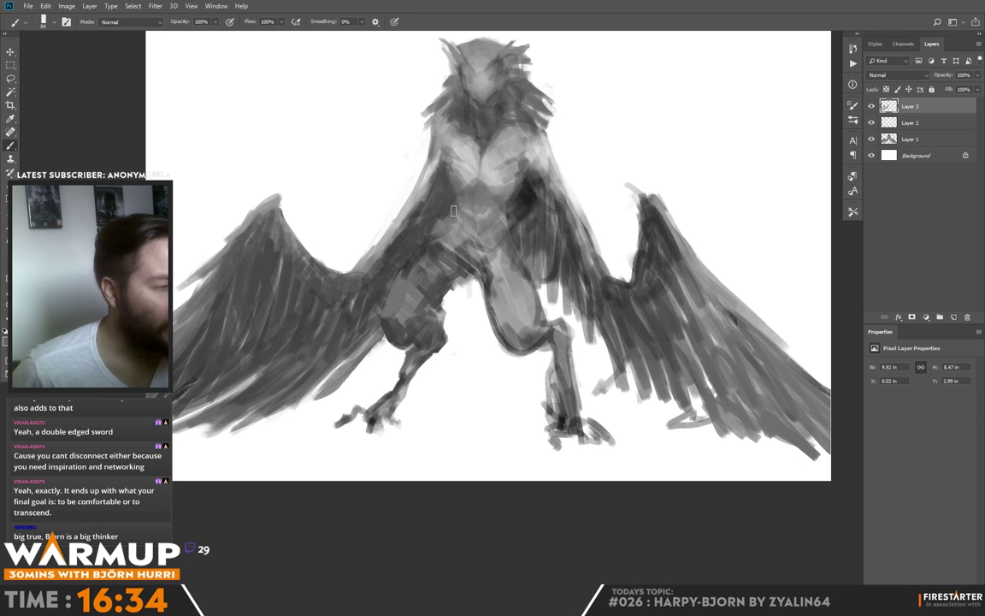
left_click(399, 188, "alt")
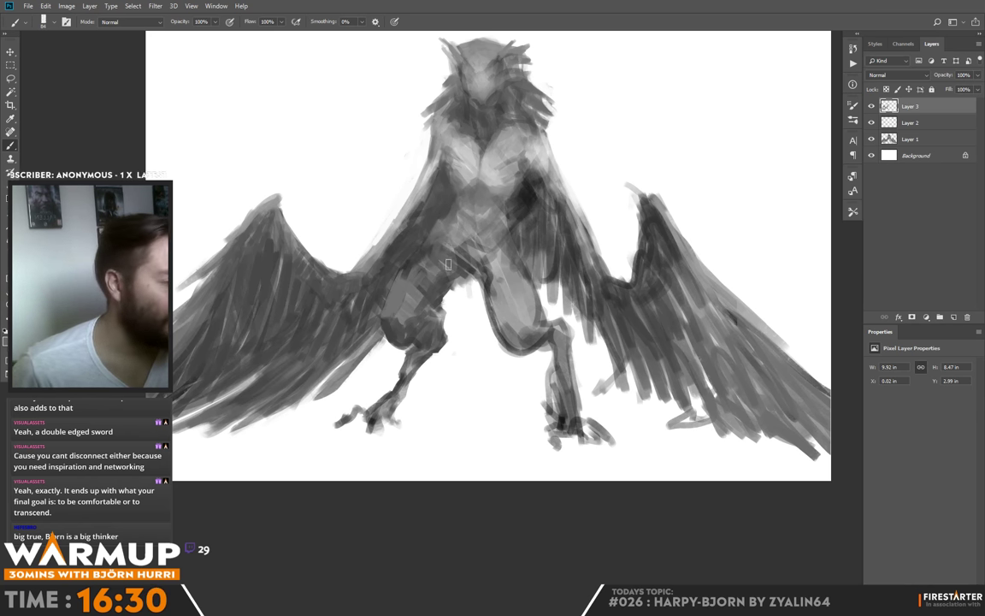
- Paint dark gray between the thighs to define the groin and clean up the gap with white
left_click(409, 229, "alt")
left_click(471, 264, "alt")
mouse_move(461, 251)
left_mouse_down()
mouse_move(484, 268)
mouse_move(491, 248)
mouse_move(485, 276)
mouse_move(496, 260)
mouse_move(470, 268)
mouse_move(473, 283)
left_mouse_up()
left_click(464, 299, "alt")
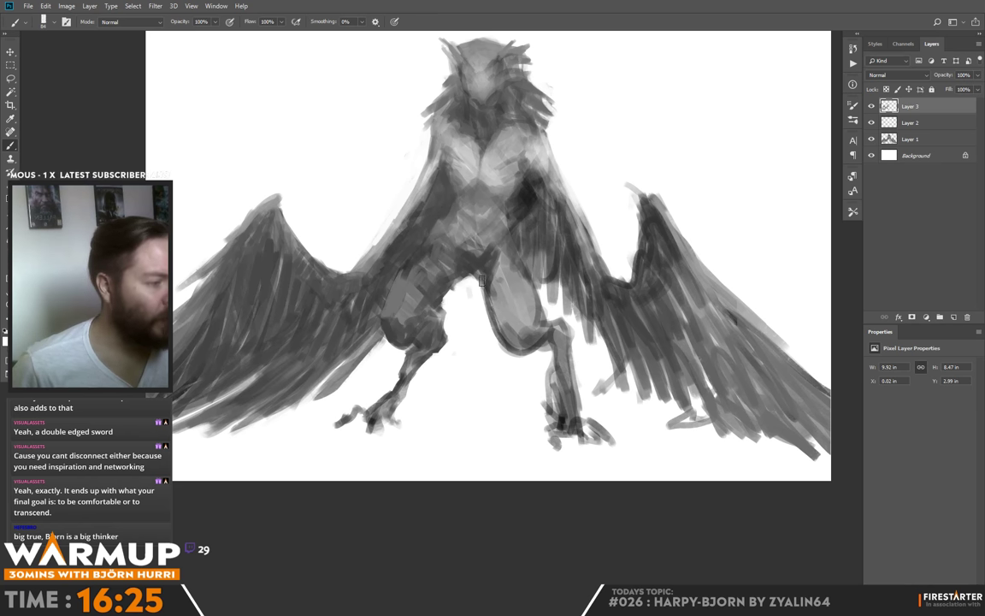
- Blend the hip and lower abdomen with grays sampled from the left-hand arm and torso edge
left_click(409, 247, "alt")
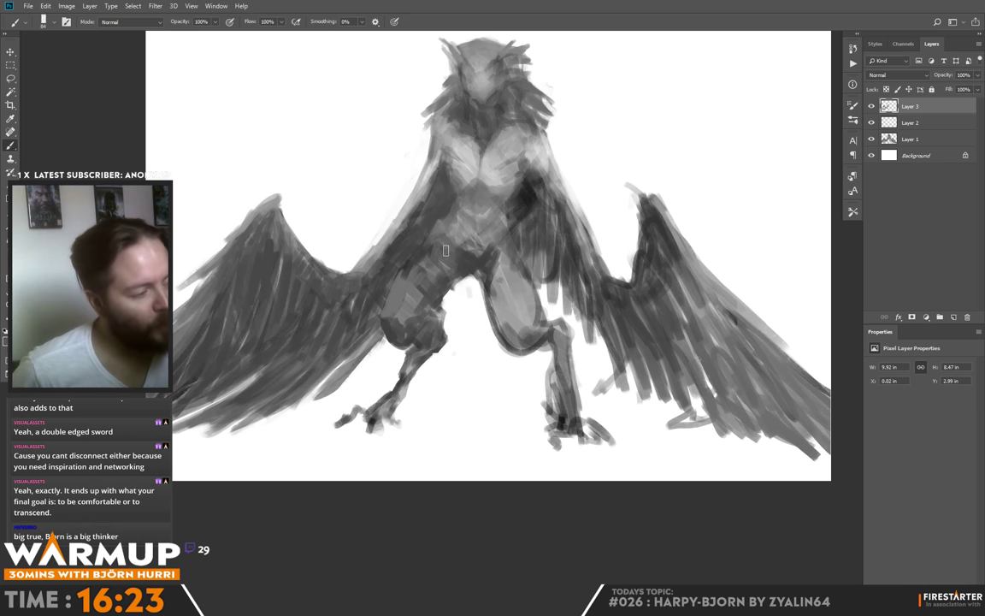
left_click(412, 221, "alt")
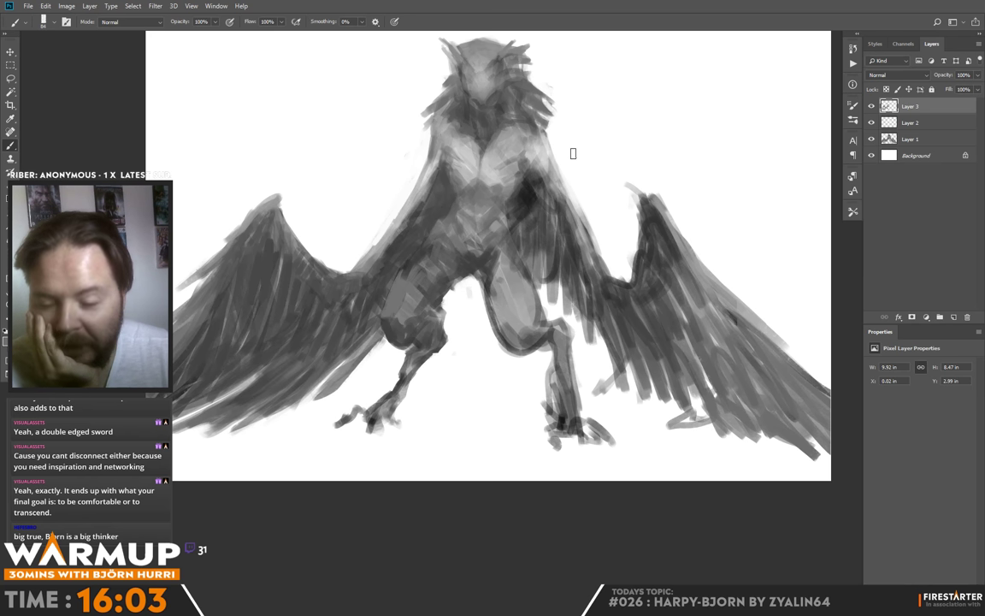
left_click(446, 184, "alt")
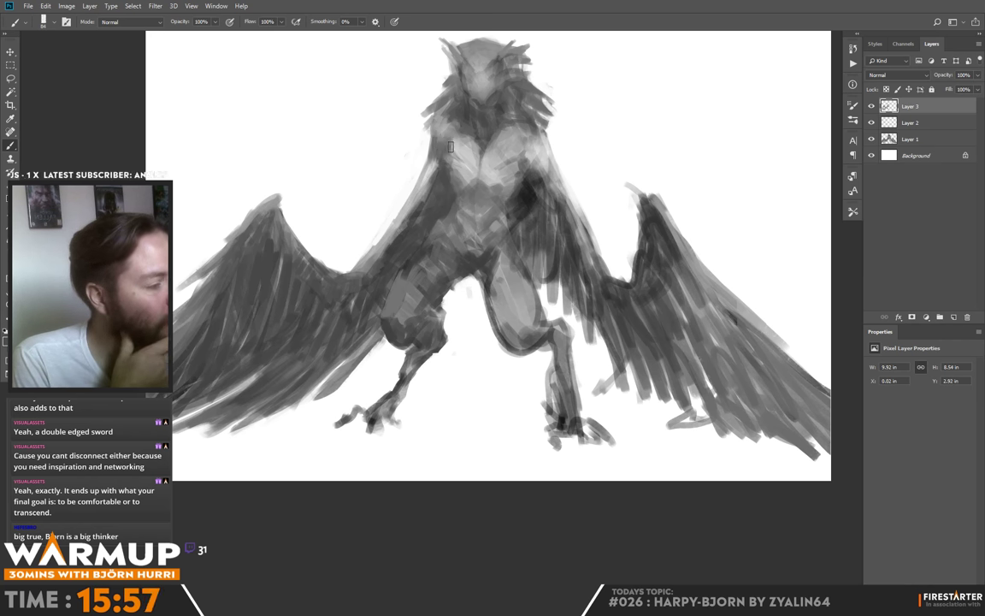
- Set the brush size to 15 px and add thin gray feathers from the mane over the left-hand shoulder
right_click(430, 124)
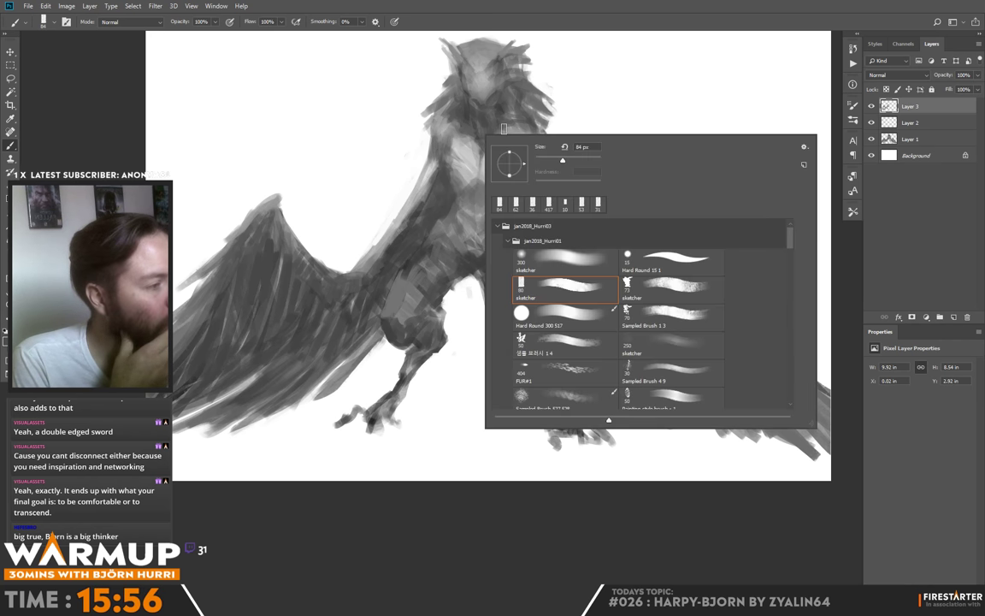
left_click(447, 107, "alt")
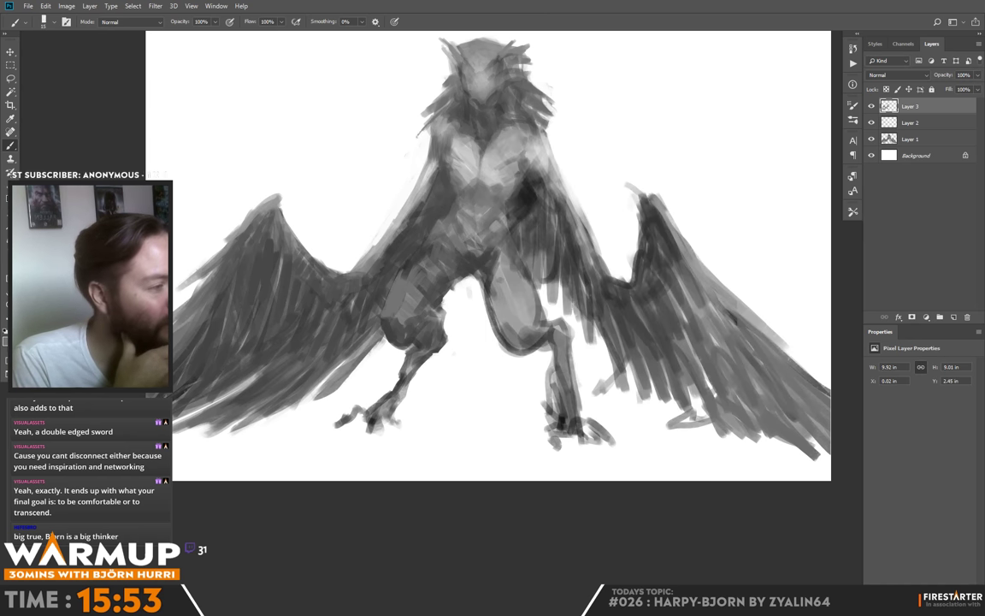
left_click_drag(432, 99, 417, 135)
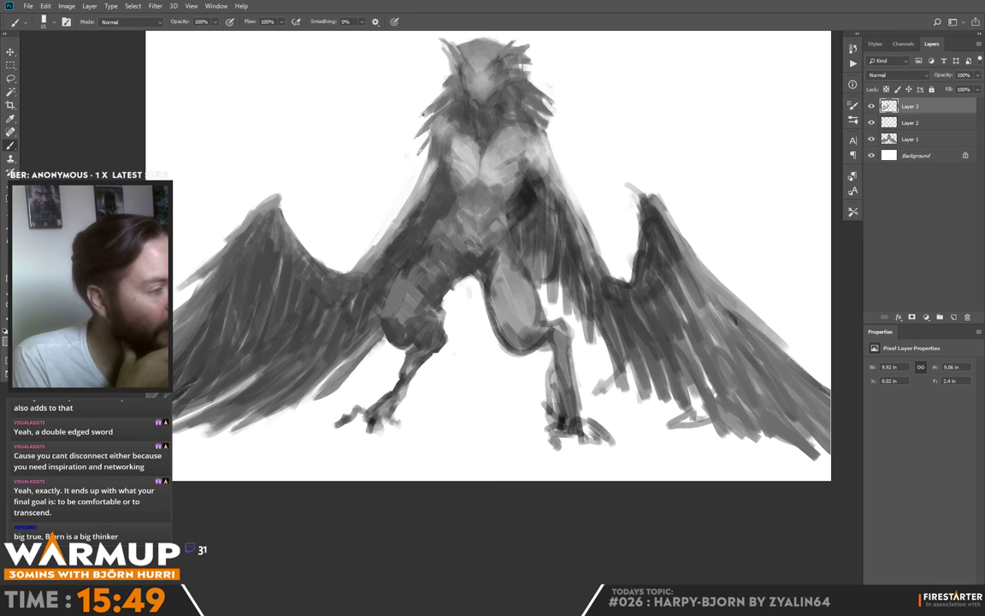
- Set the brush size to 36 px, paint longer feathers over the right-hand shoulder, and extend the feather tufts on the head
right_click(558, 130)
left_click(617, 153)
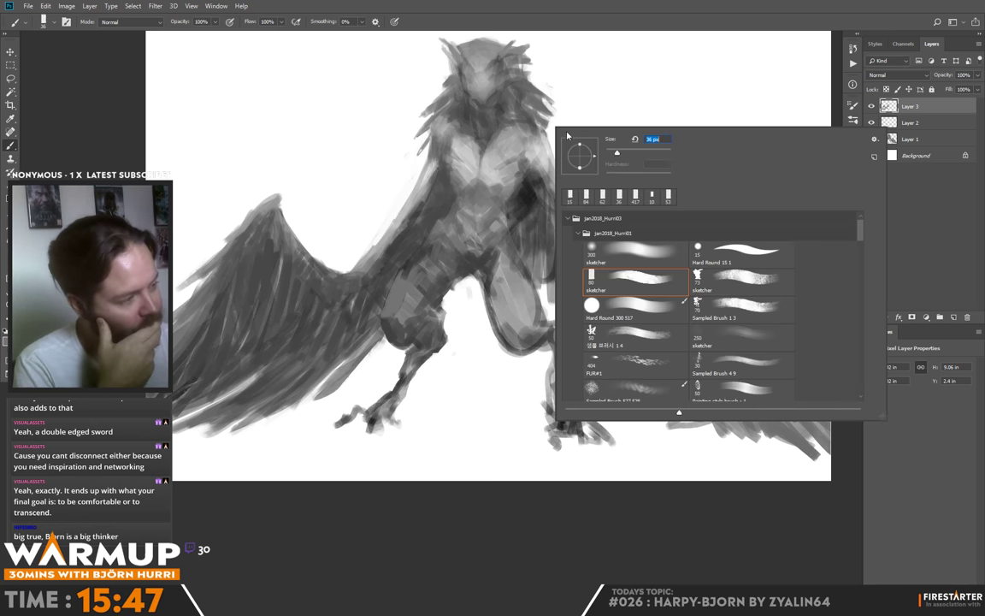
left_click(549, 130)
left_click_drag(545, 122, 565, 148)
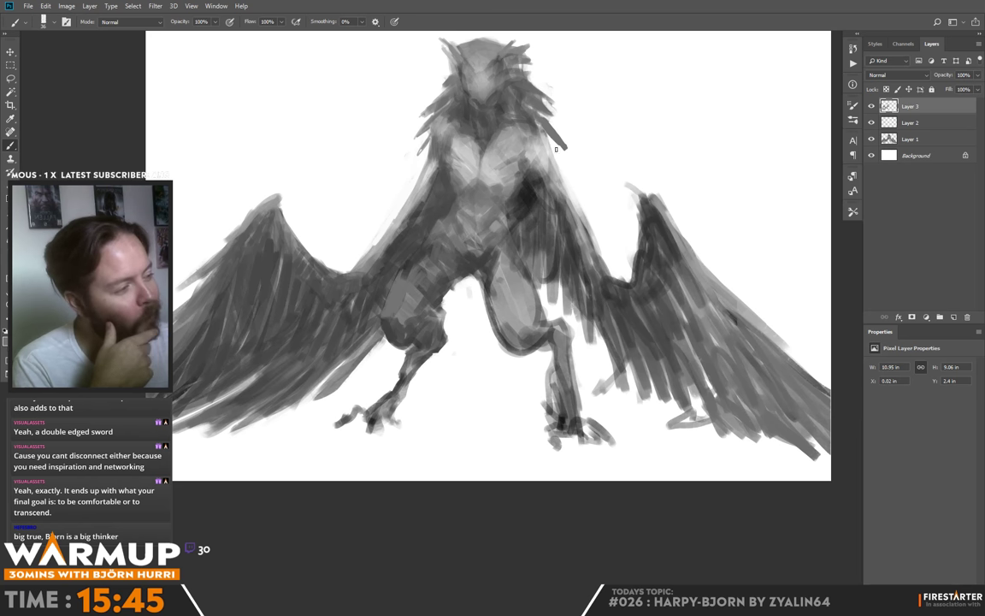
mouse_move(489, 112)
left_mouse_down()
mouse_move(498, 102)
mouse_move(476, 59)
mouse_move(460, 68)
mouse_move(489, 43)
mouse_move(443, 36)
left_mouse_up()
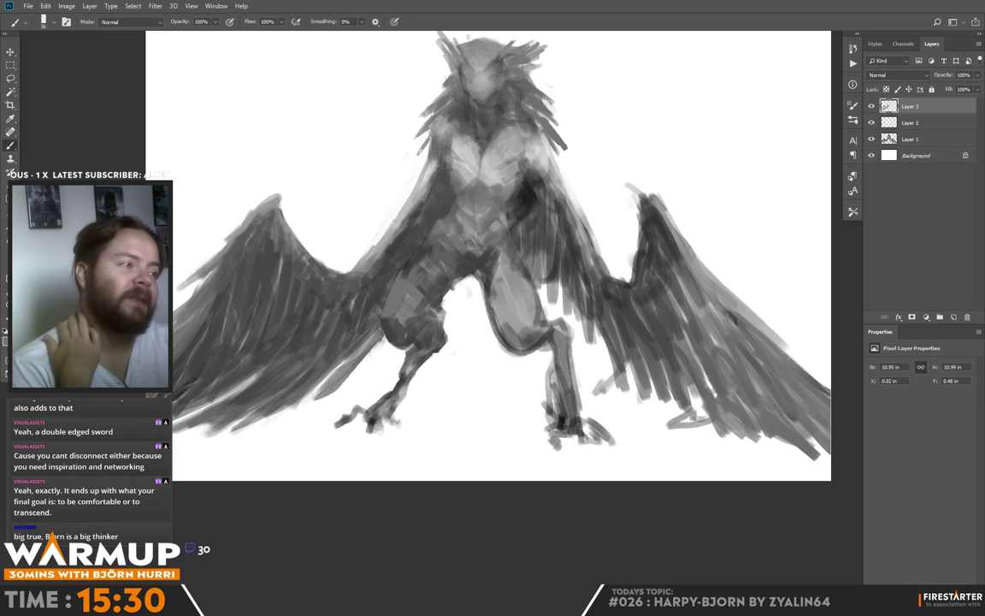
- Clean around the top of the head with sampled white and refine the face and collar feathers in sampled gray
scroll(417, 34, "up", 1)
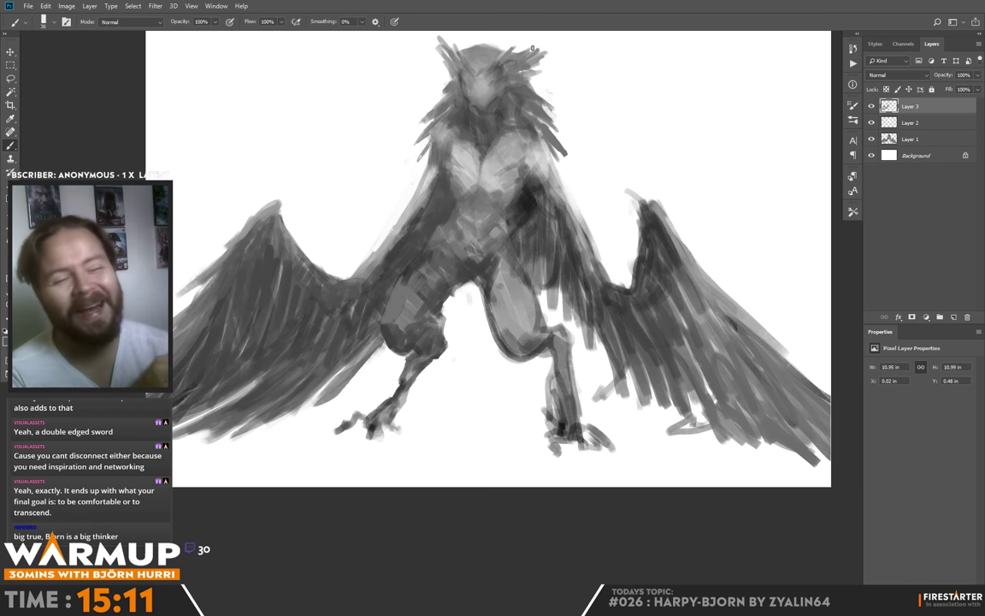
left_click(502, 42, "alt")
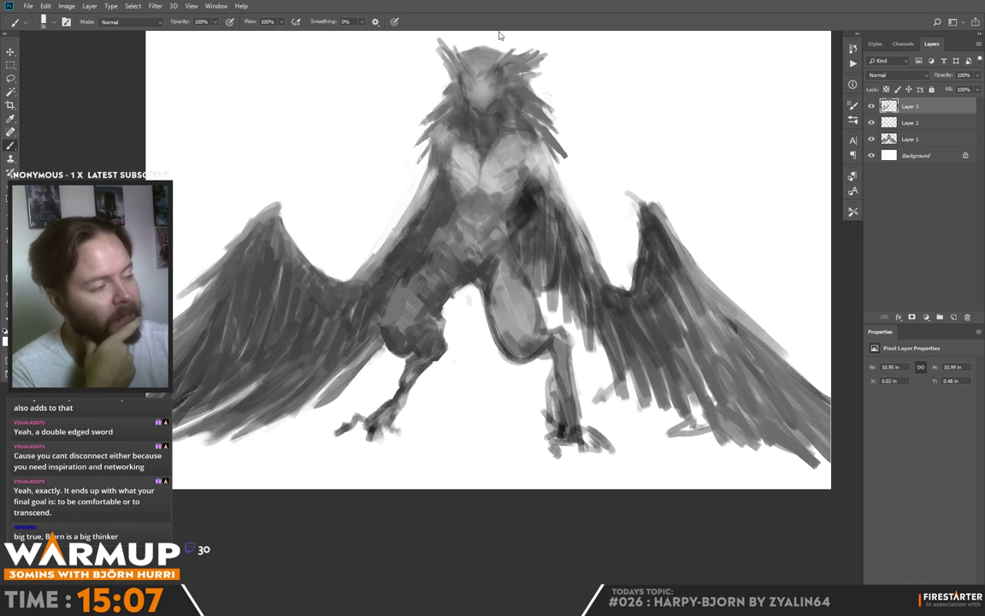
key("alt")
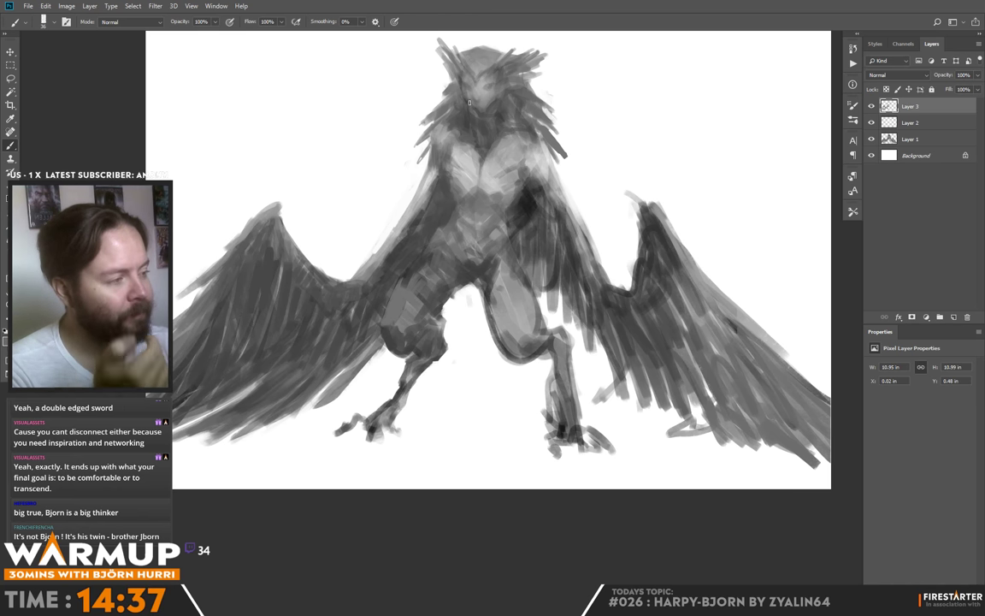
left_click(492, 107, "alt")
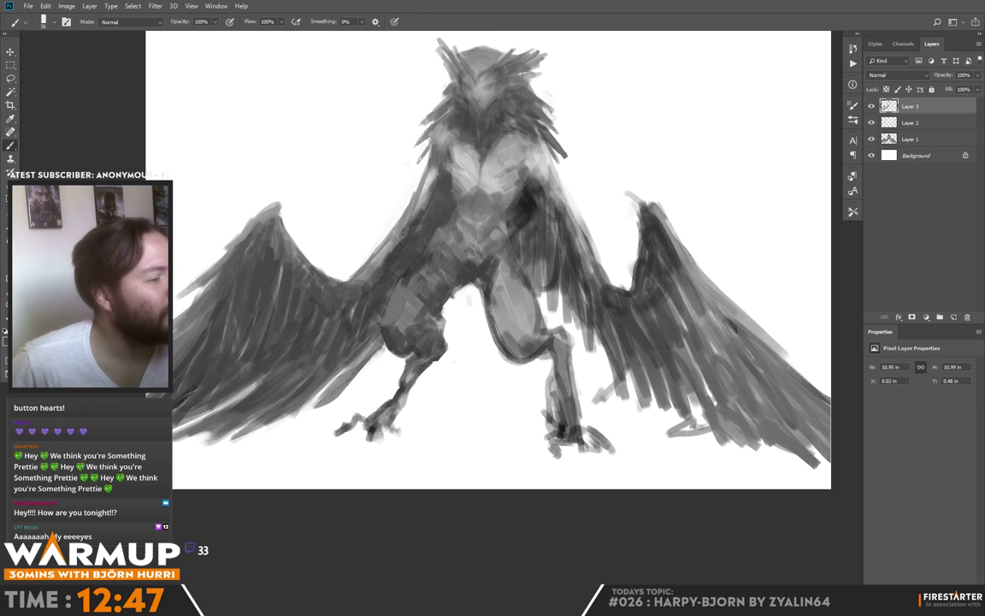
- Rework the right-hand arm's outer edge with gray and trim its contour up to the shoulder with sampled white
left_click_drag(557, 176, 583, 236)
left_click(591, 223, "alt")
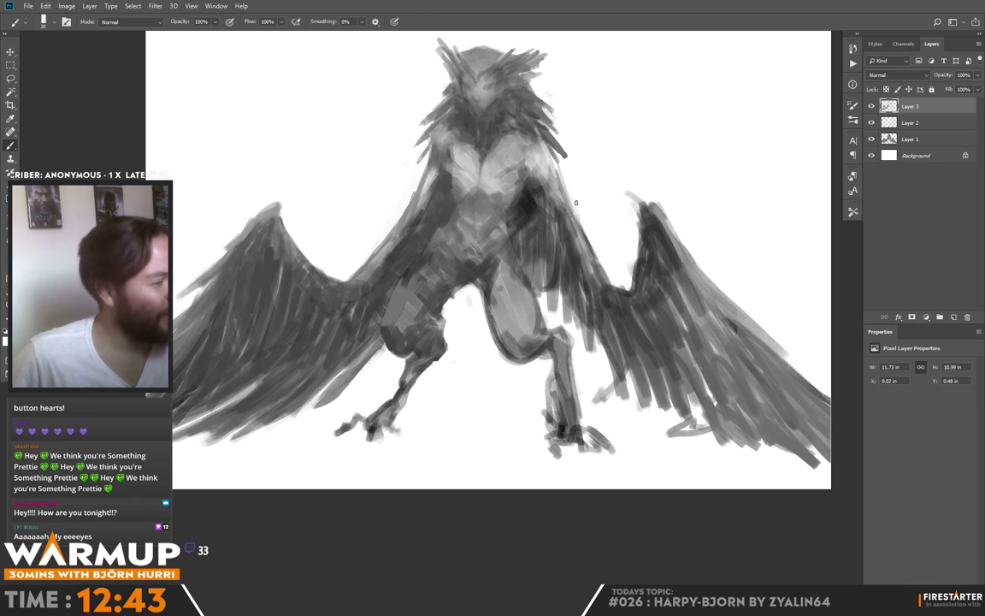
left_click_drag(564, 158, 545, 146)
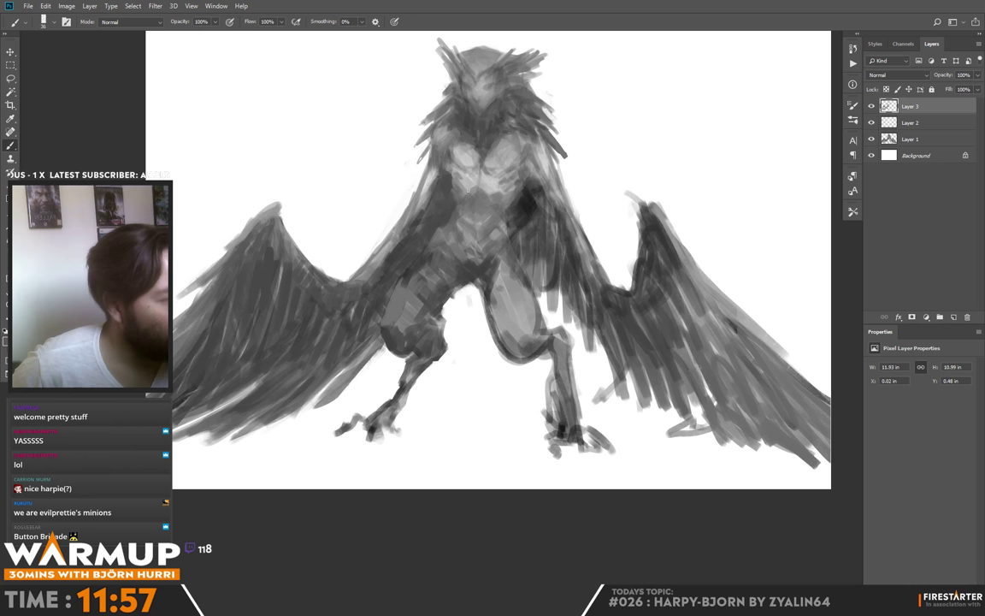
- Shade the ribs and underside of the chest using sampled light and mid grays
left_click(470, 182, "alt")
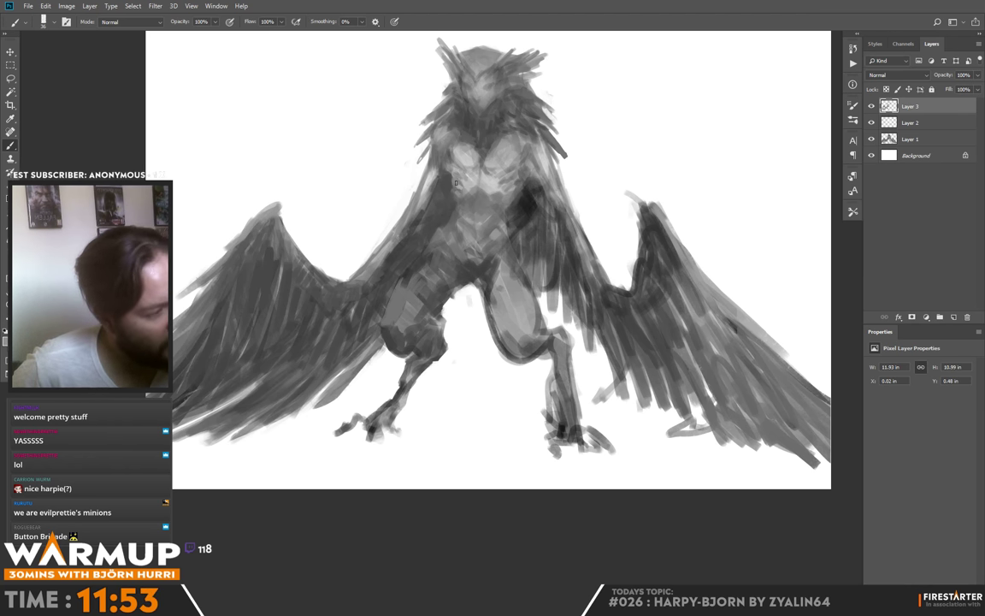
left_click(456, 184, "alt")
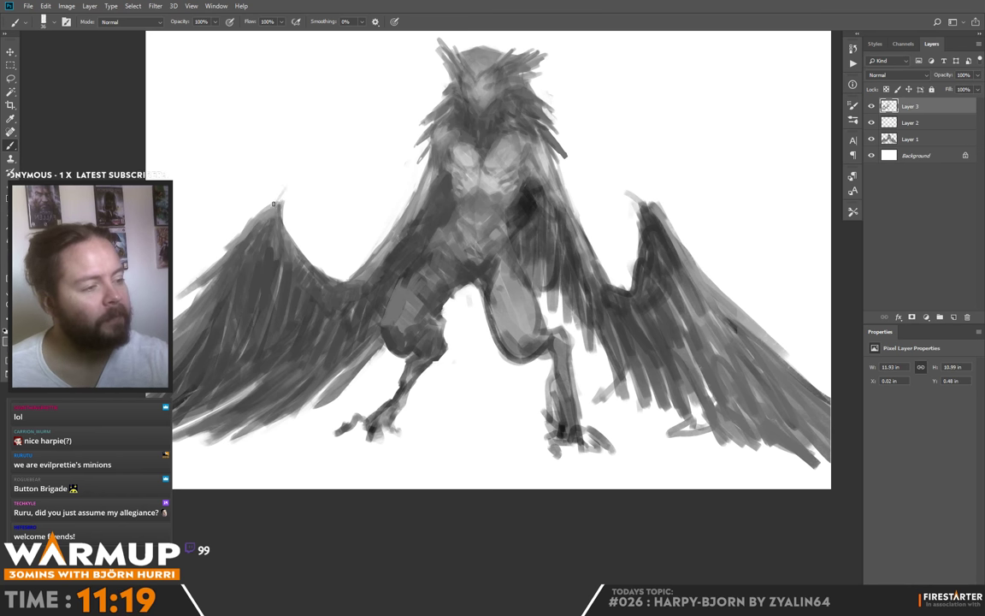
- Extend both wing tips into upward points and add loose feathers along the right-hand wing's upper edge
mouse_move(273, 203)
left_mouse_down()
mouse_move(292, 178)
mouse_move(276, 216)
mouse_move(285, 184)
mouse_move(241, 232)
mouse_move(279, 187)
mouse_move(266, 231)
mouse_move(279, 202)
left_mouse_up()
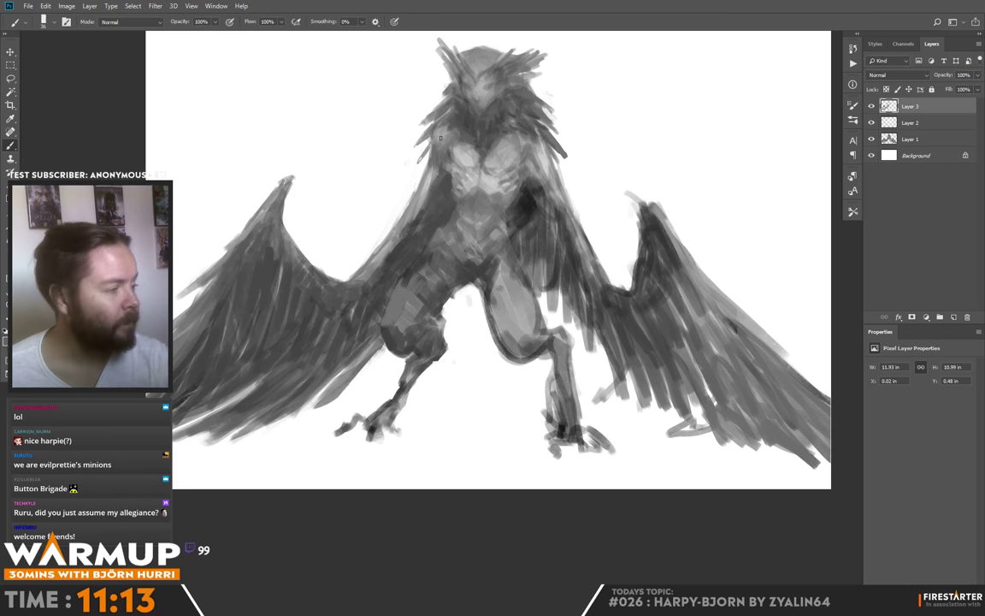
mouse_move(629, 177)
left_mouse_down()
mouse_move(657, 210)
mouse_move(609, 205)
mouse_move(668, 208)
mouse_move(701, 259)
mouse_move(733, 280)
mouse_move(700, 262)
mouse_move(670, 218)
mouse_move(683, 252)
mouse_move(654, 209)
mouse_move(605, 239)
left_mouse_up()
left_click(652, 252, "alt")
left_click_drag(603, 198, 581, 177)
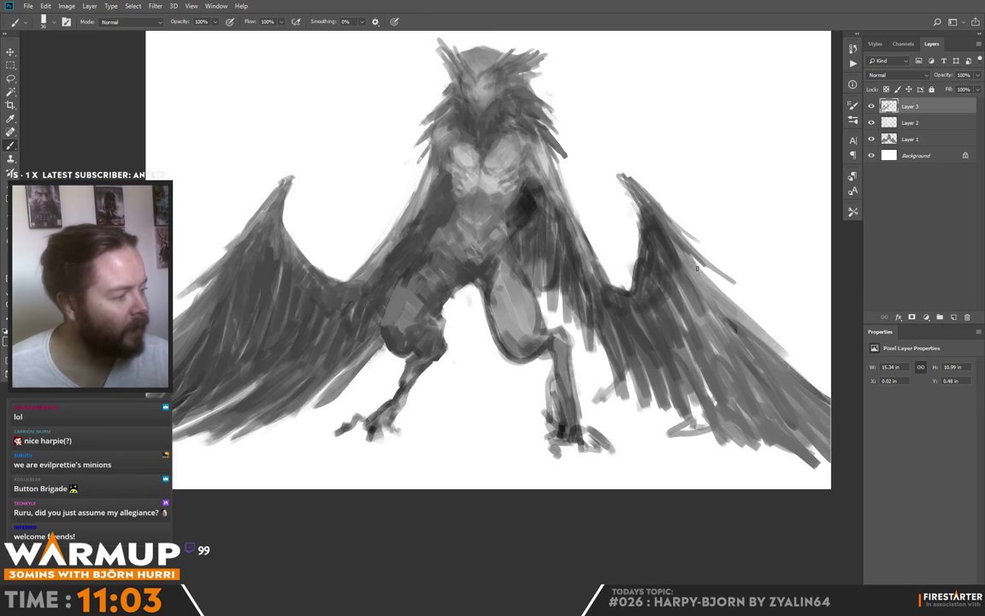
mouse_move(637, 261)
left_mouse_down()
mouse_move(609, 224)
mouse_move(656, 287)
left_mouse_up()
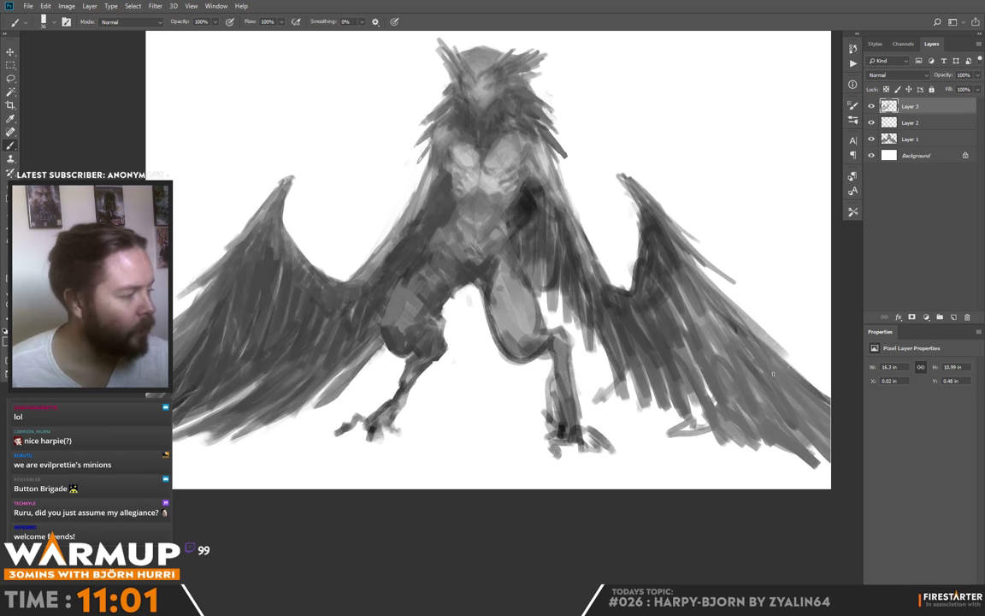
- Set the brush size to 86 px and paint long gray feathers beneath the right-hand arm and along that wing's lower edge
right_click(630, 282)
left_click_drag(686, 346, 705, 346)
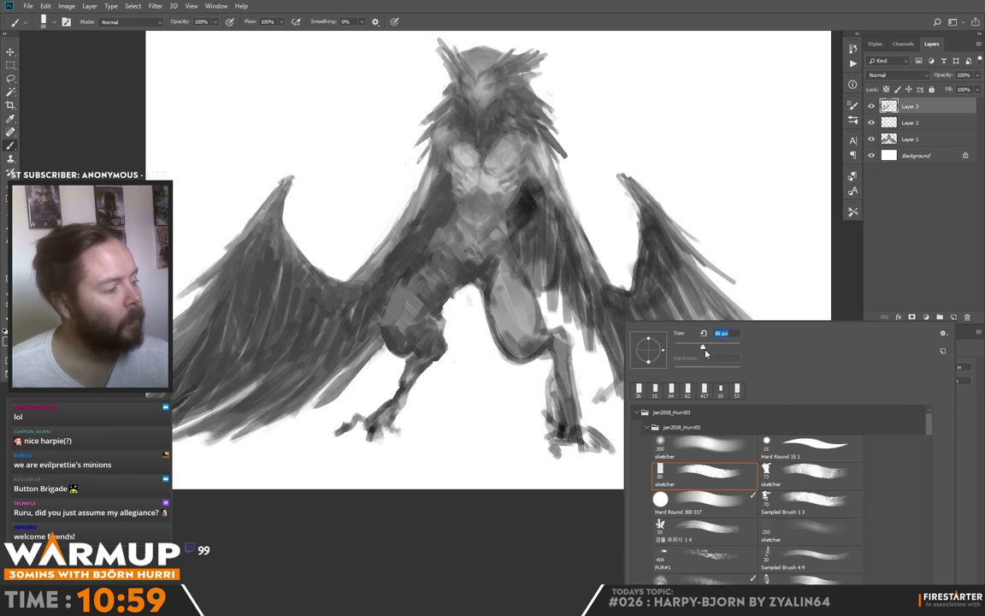
left_click(559, 293)
mouse_move(544, 267)
left_mouse_down()
mouse_move(558, 315)
mouse_move(584, 351)
left_mouse_up()
left_click(551, 266, "alt")
left_click_drag(587, 308, 602, 376)
mouse_move(588, 327)
left_mouse_down()
mouse_move(596, 352)
mouse_move(587, 295)
mouse_move(644, 419)
left_mouse_up()
left_click_drag(625, 363, 667, 425)
left_click_drag(581, 352, 610, 389)
left_click_drag(568, 330, 612, 389)
mouse_move(597, 354)
left_mouse_down()
mouse_move(630, 395)
mouse_move(642, 391)
left_mouse_up()
mouse_move(616, 354)
left_mouse_down()
mouse_move(667, 404)
mouse_move(659, 404)
mouse_move(728, 419)
left_mouse_up()
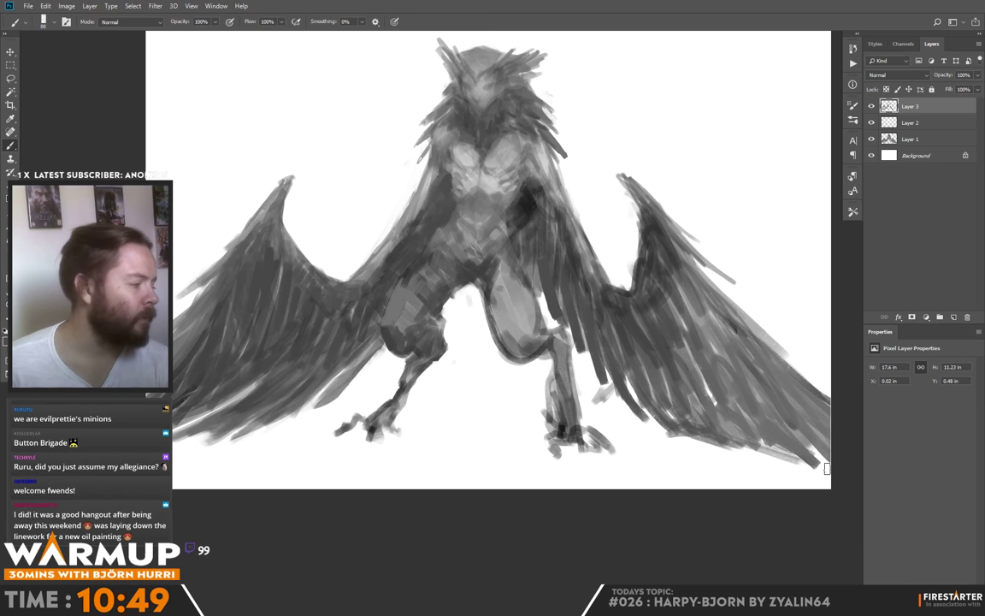
- Fill out the right-hand wing's outer feathers with broad gray strokes and add trailing feathers beneath the left-hand wing
left_click_drag(667, 385, 744, 427)
left_click_drag(666, 366, 709, 399)
left_click_drag(703, 393, 742, 427)
mouse_move(665, 358)
left_mouse_down()
mouse_move(748, 425)
mouse_move(746, 404)
left_mouse_up()
left_click_drag(697, 357, 744, 391)
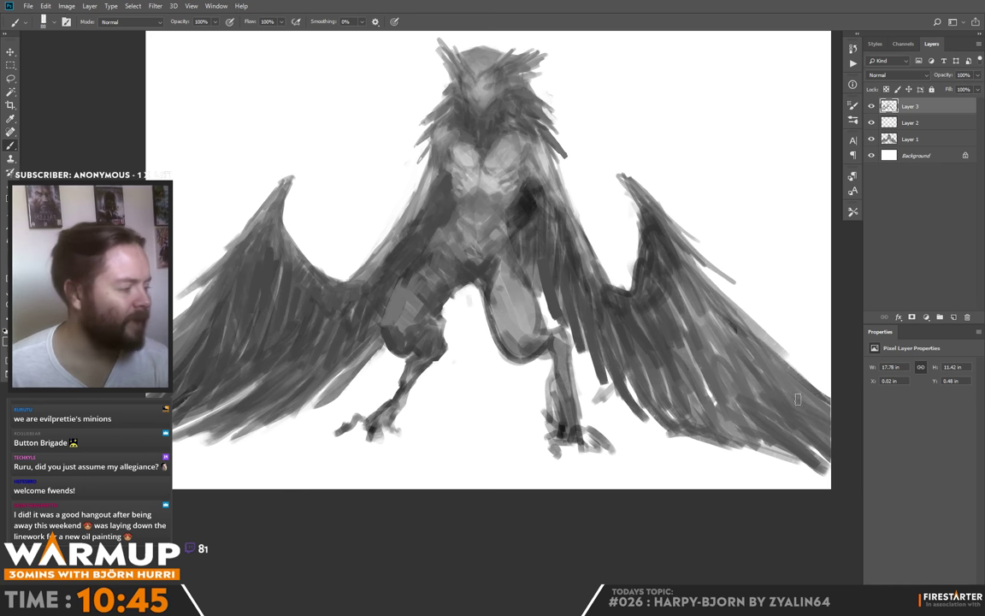
mouse_move(615, 222)
left_mouse_down()
mouse_move(667, 265)
mouse_move(711, 333)
left_mouse_up()
left_click_drag(691, 315, 746, 356)
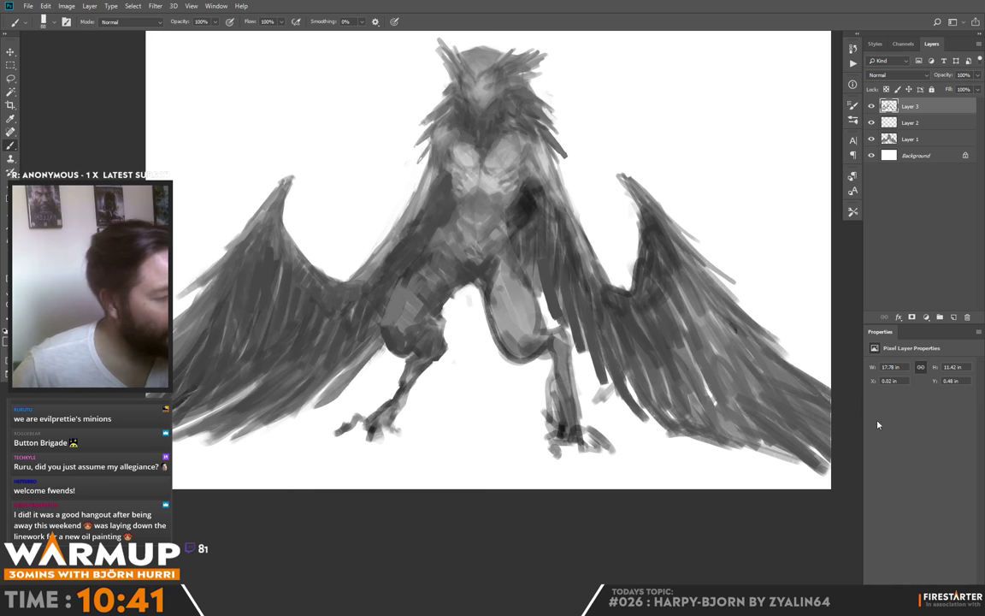
left_click_drag(347, 315, 330, 344)
mouse_move(347, 319)
left_mouse_down()
mouse_move(325, 347)
mouse_move(317, 336)
left_mouse_up()
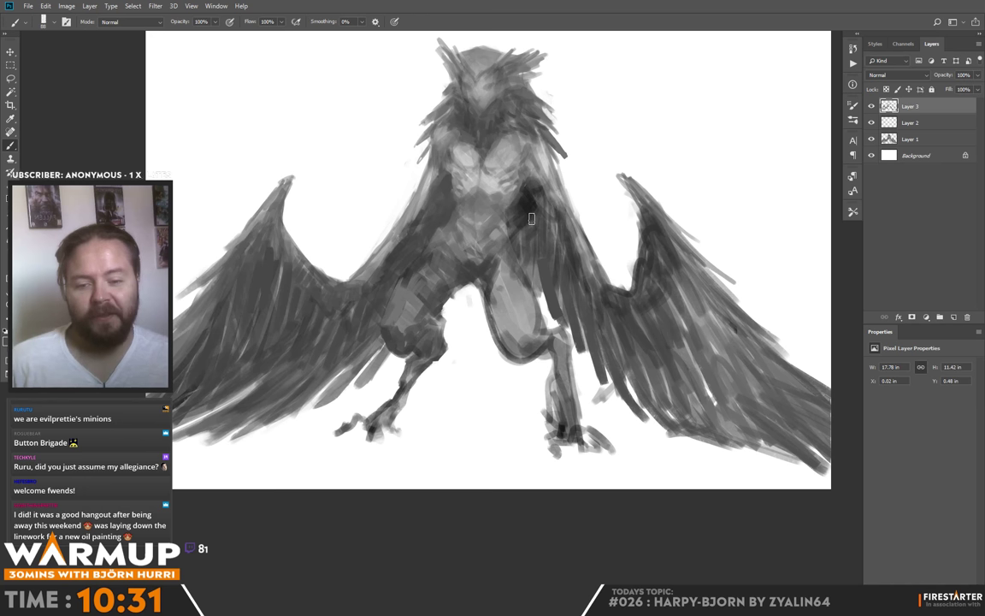
- Paint fanned gray tail feathers hanging between and behind the legs
left_click_drag(482, 284, 477, 348)
mouse_move(482, 302)
left_mouse_down()
mouse_move(472, 369)
mouse_move(481, 342)
mouse_move(503, 422)
mouse_move(489, 363)
mouse_move(500, 411)
mouse_move(509, 359)
mouse_move(554, 407)
mouse_move(599, 412)
left_mouse_up()
left_click_drag(584, 407, 605, 417)
left_click_drag(492, 368, 467, 414)
left_click_drag(556, 265, 552, 295)
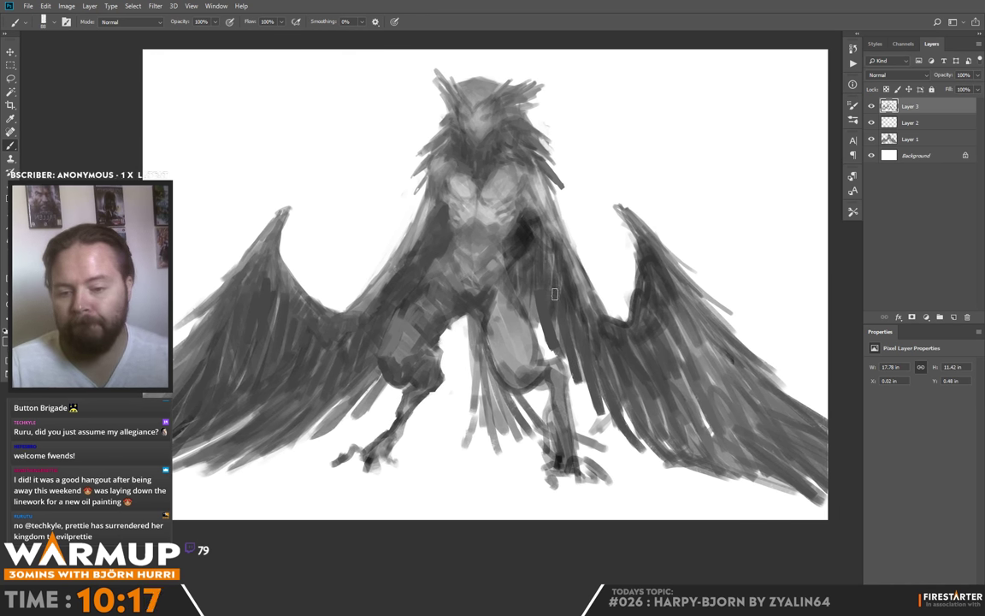
- Flip the canvas horizontally and add a new layer in Color Dodge blend mode
key("F2")
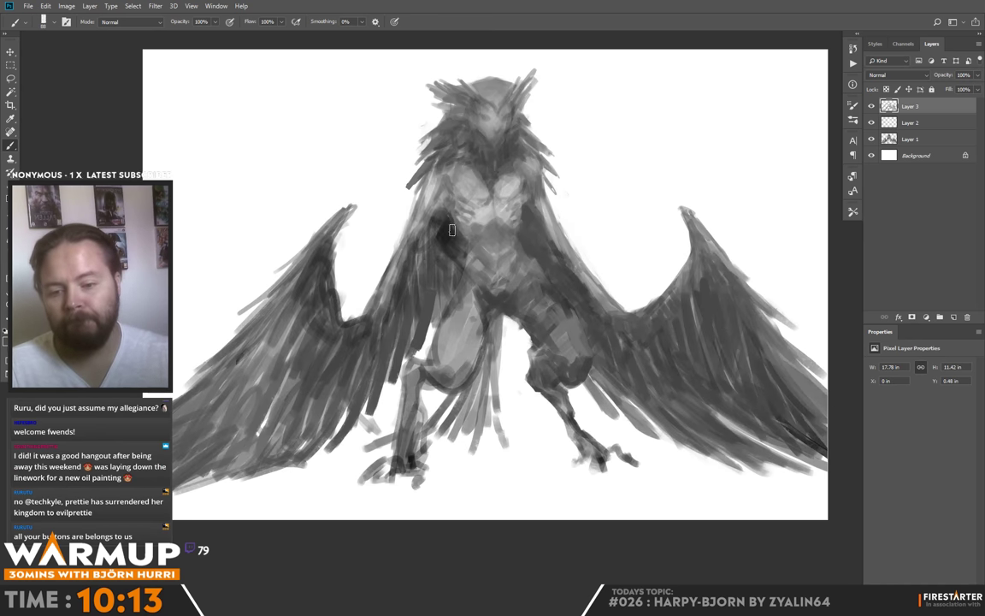
key("ctrl+shift+alt+n")
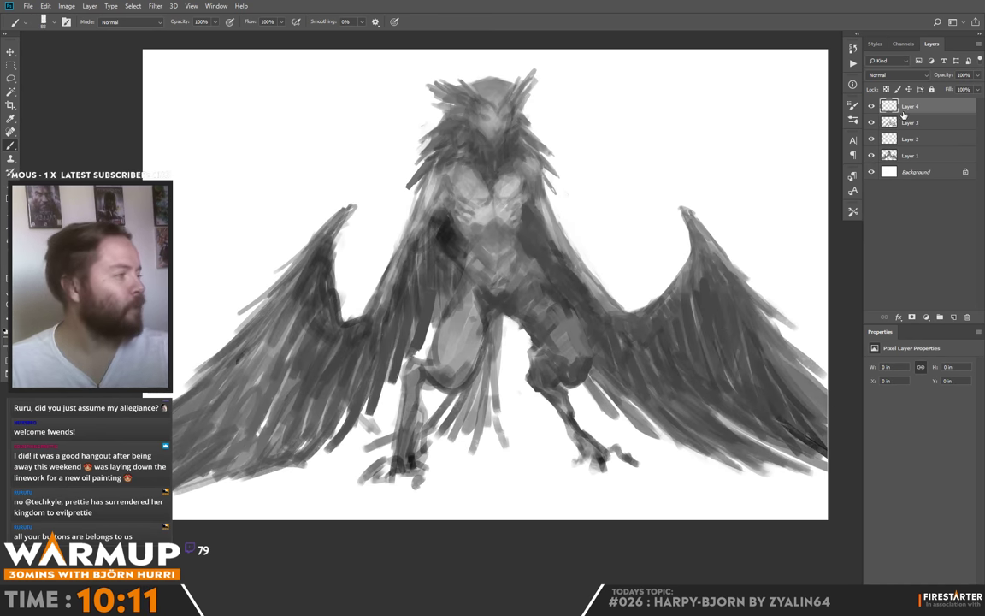
left_click(897, 74)
left_click(890, 175)
- Brighten the face and beak with sampled light gray on the Color Dodge layer and trim the highlight with the Eraser
left_click(501, 211, "alt")
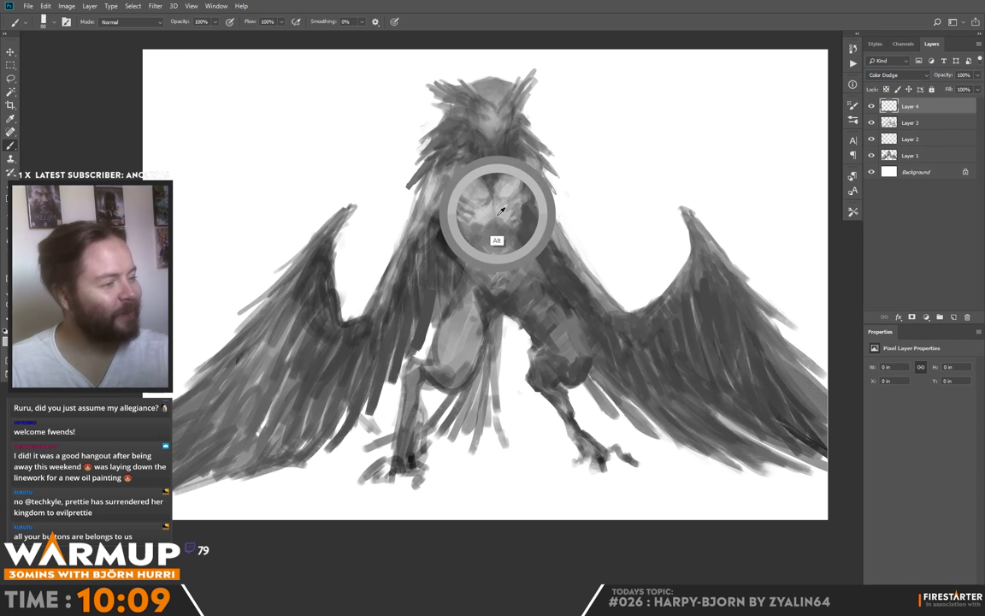
mouse_move(489, 131)
left_mouse_down()
mouse_move(484, 119)
mouse_move(505, 115)
mouse_move(492, 142)
mouse_move(427, 101)
left_mouse_up()
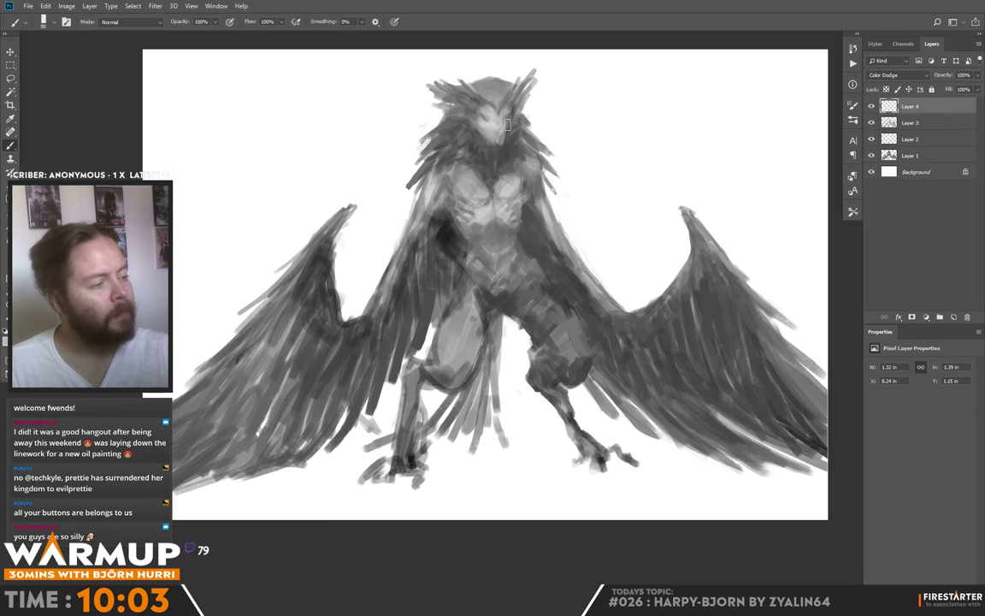
left_click(507, 125)
key("e")
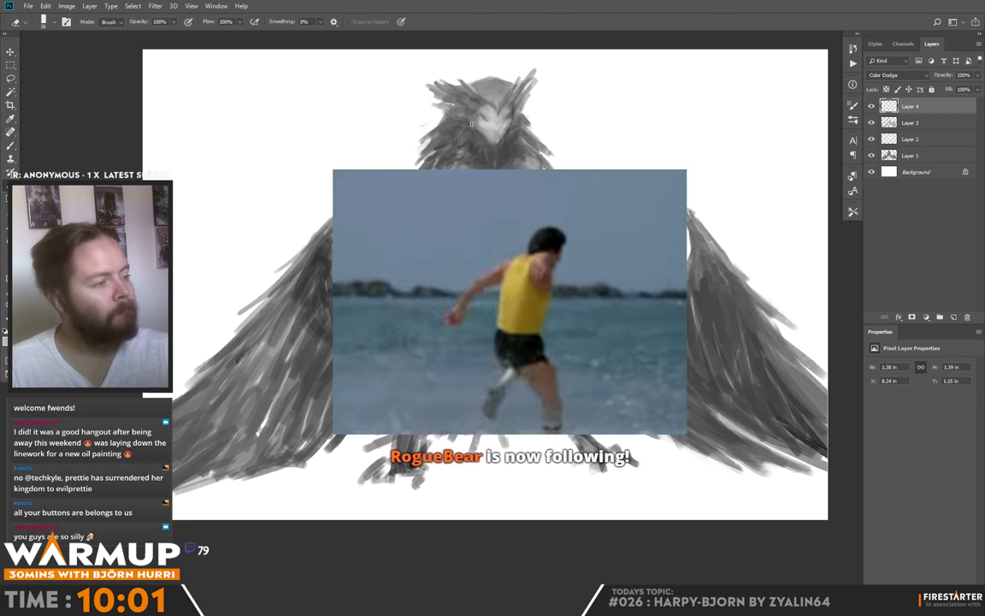
- Add a new normal layer and paint dark eyes, brow lines and head feathers with a 22 px brush
key("b")
left_click(952, 317)
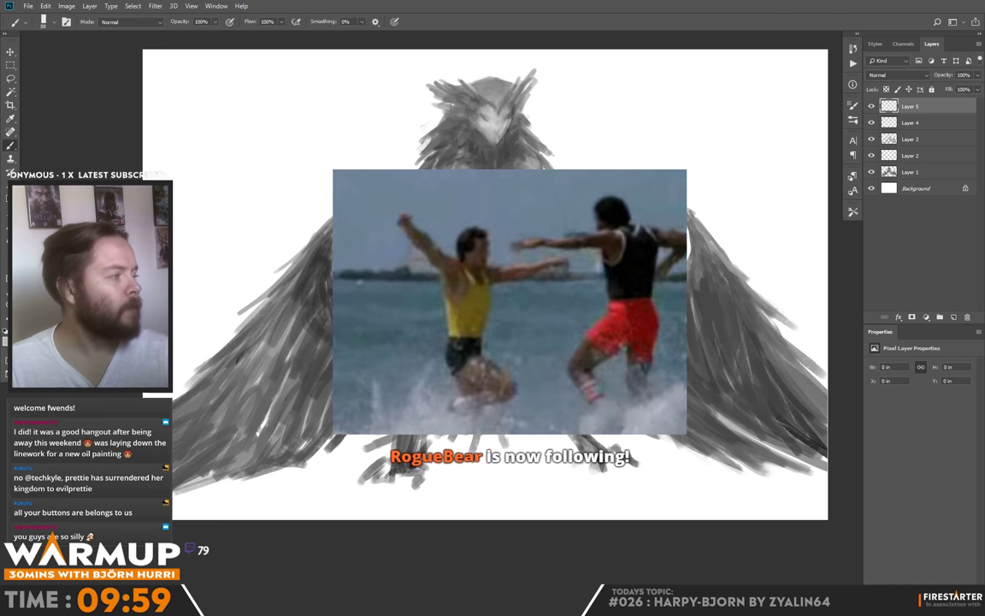
right_click(499, 157)
key("Return")
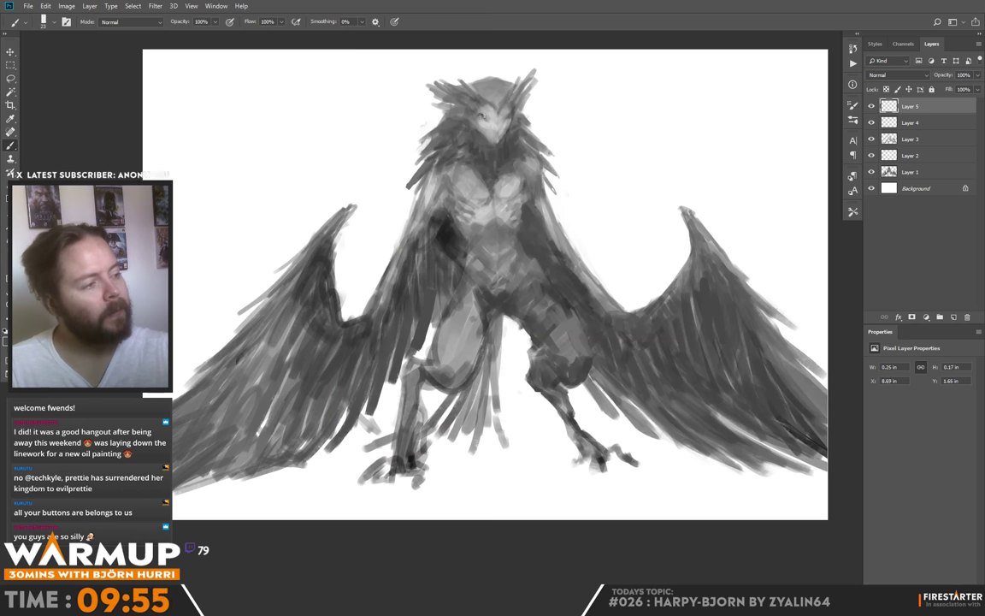
mouse_move(482, 116)
left_mouse_down()
mouse_move(511, 118)
mouse_move(491, 100)
left_mouse_up()
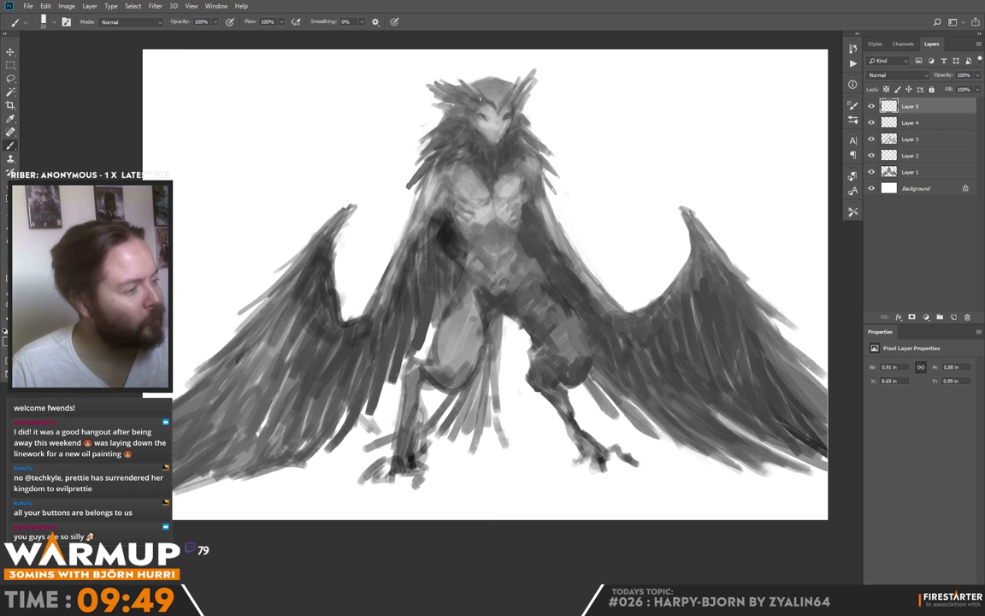
mouse_move(427, 81)
left_mouse_down()
mouse_move(433, 86)
mouse_move(412, 73)
left_mouse_up()
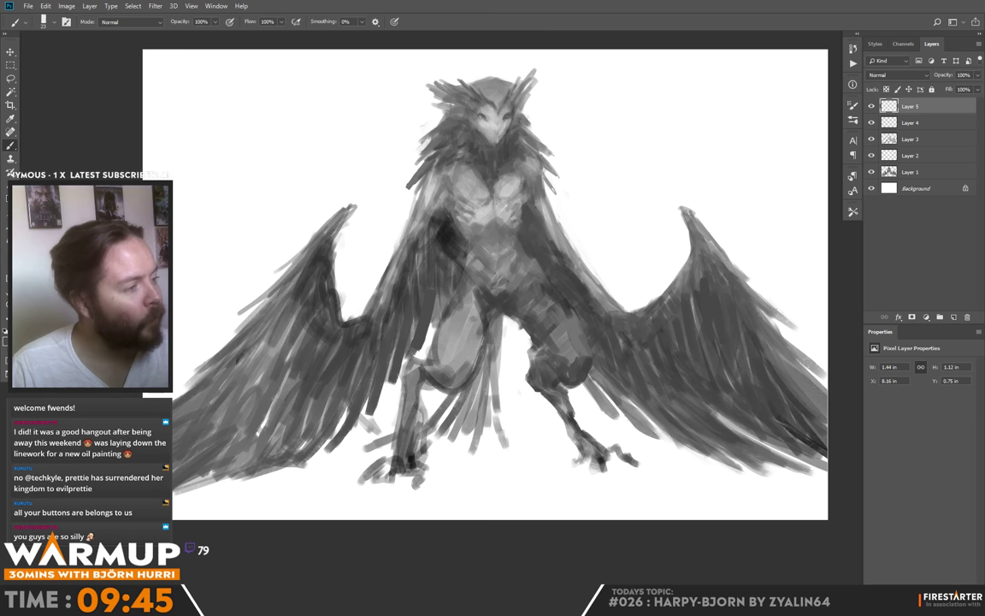
- Paint additional gray feather strokes around the brow, the pointed head tufts and the side of the harpy's face
left_click_drag(462, 92, 480, 65)
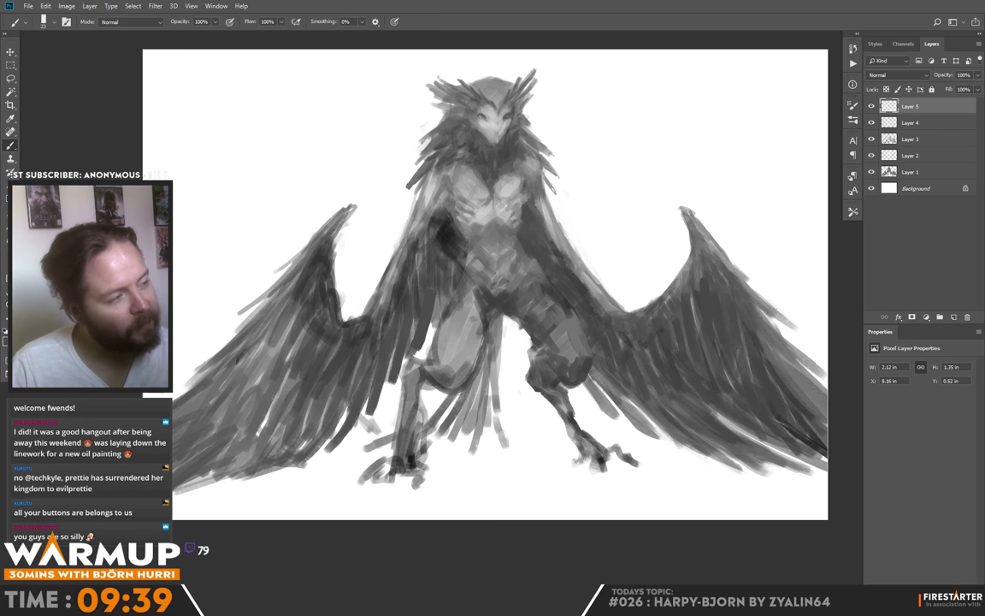
left_click_drag(481, 104, 467, 98)
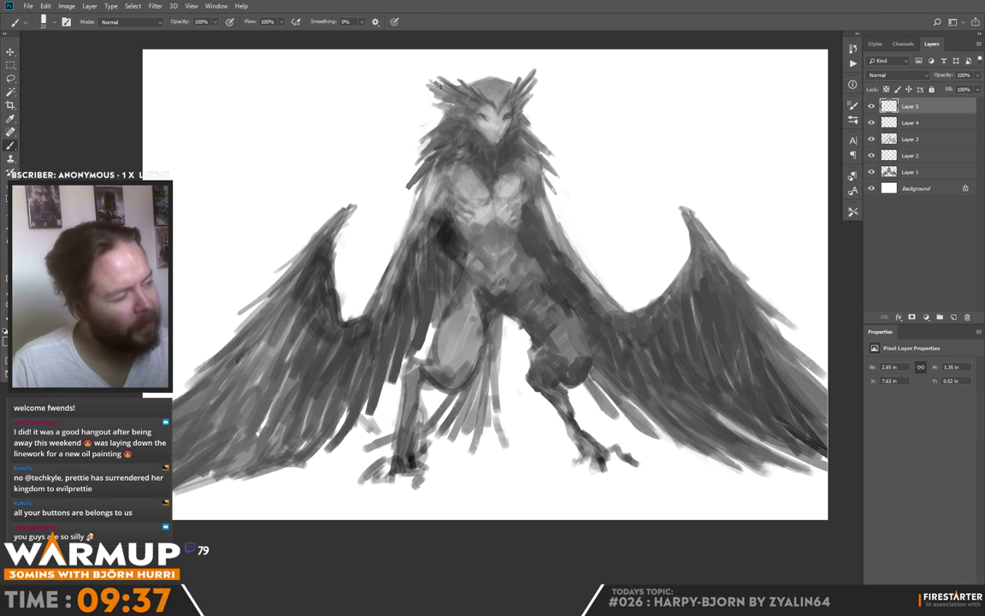
left_click_drag(425, 81, 434, 87)
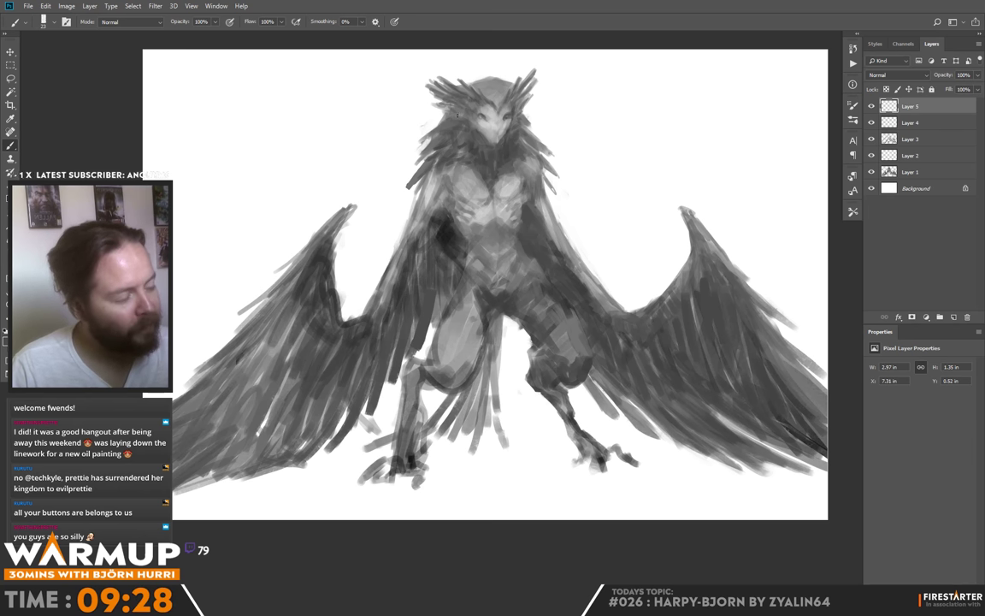
left_click_drag(466, 122, 467, 132)
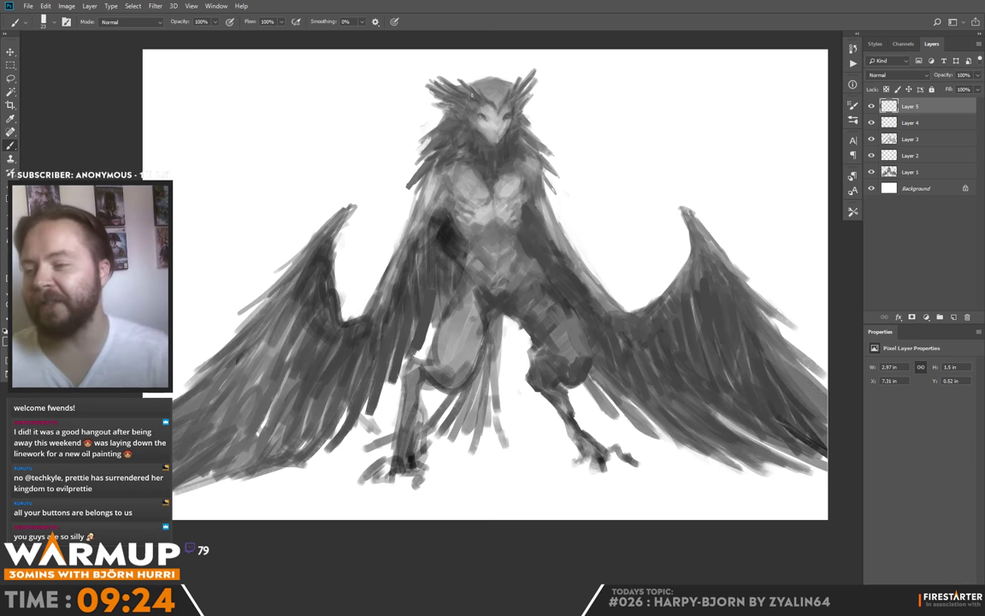
- Paint the nose and a small dark mouth line on the harpy's face, and refine the eye with sampled gray
left_click_drag(515, 185, 514, 192)
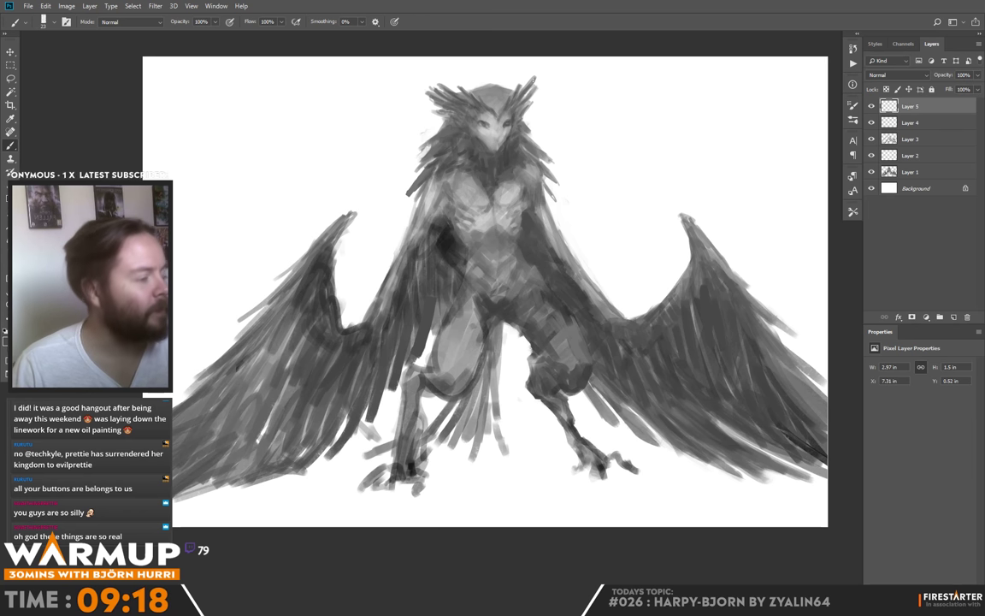
left_click_drag(530, 124, 487, 195)
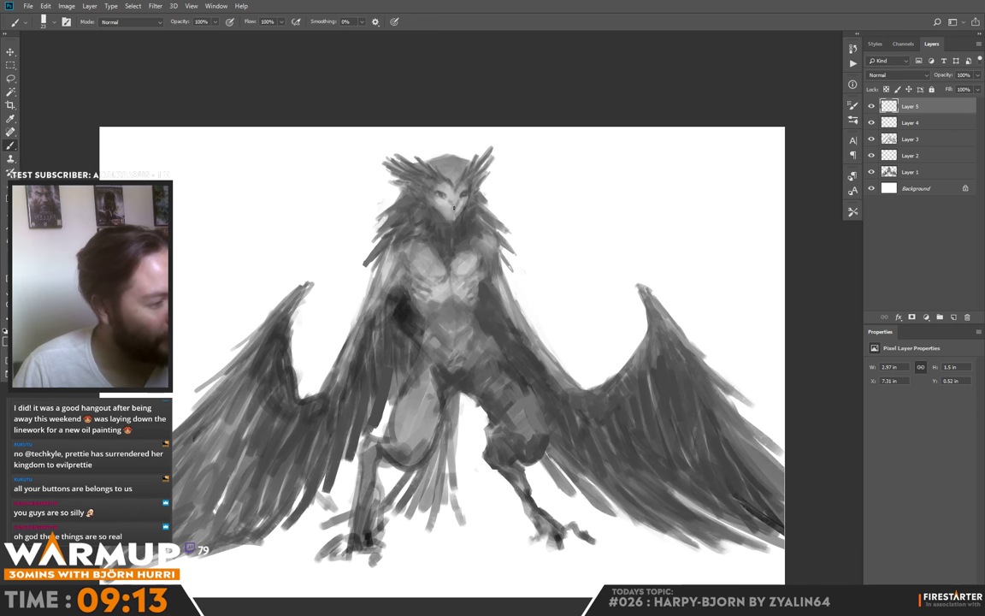
left_click_drag(454, 206, 446, 202)
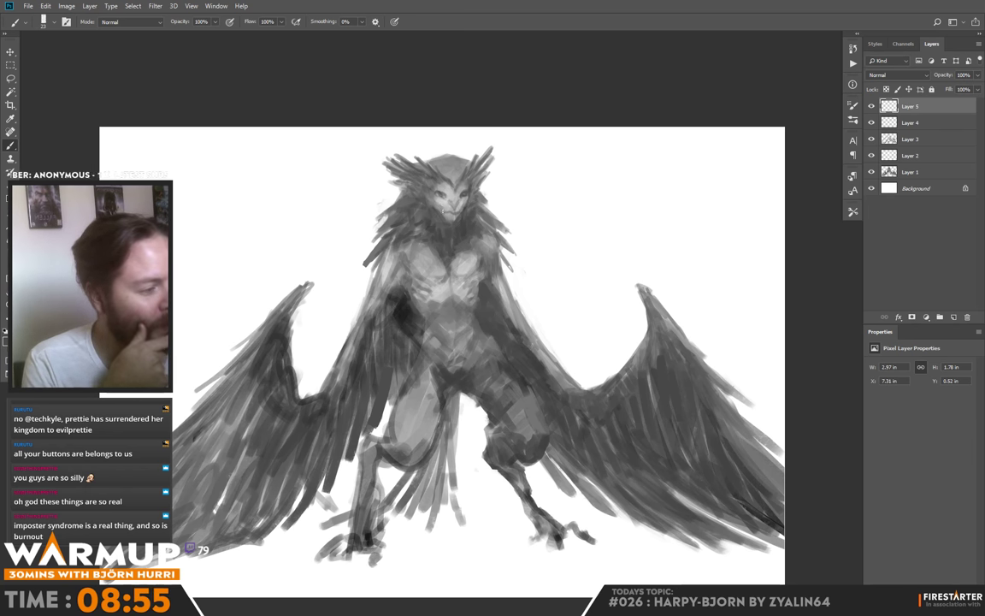
left_click_drag(443, 211, 449, 215)
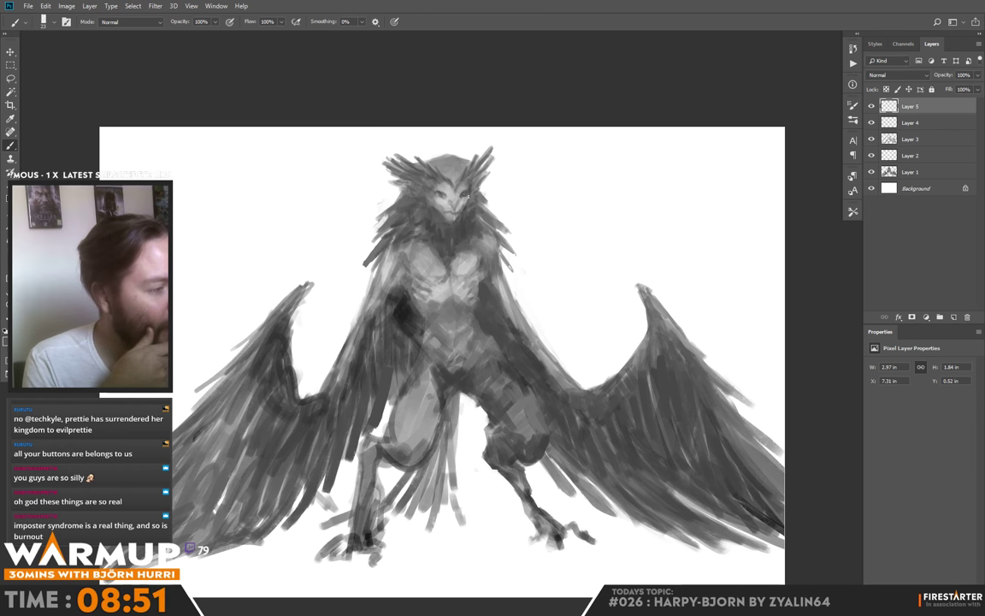
left_click(464, 190, "alt")
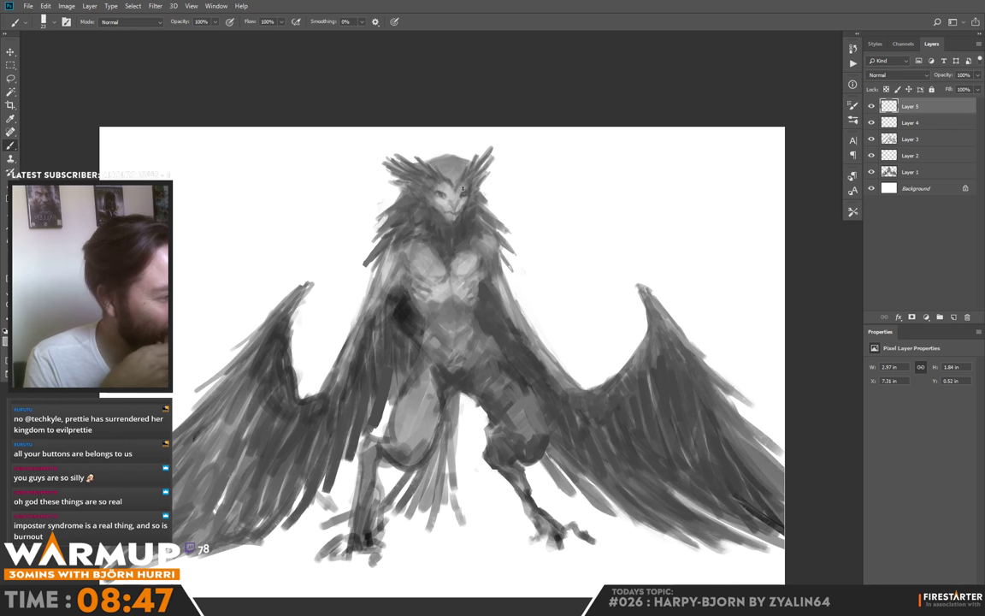
- Paint short spiky gray feathers over the smooth crown of the head using tones sampled from the head
left_click(415, 182, "alt")
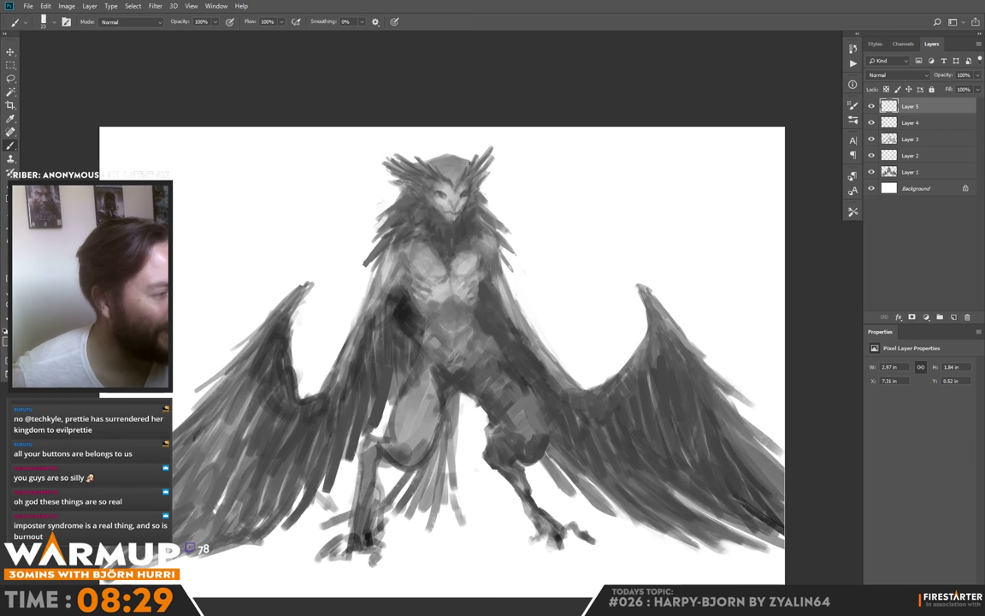
left_click(449, 181, "alt")
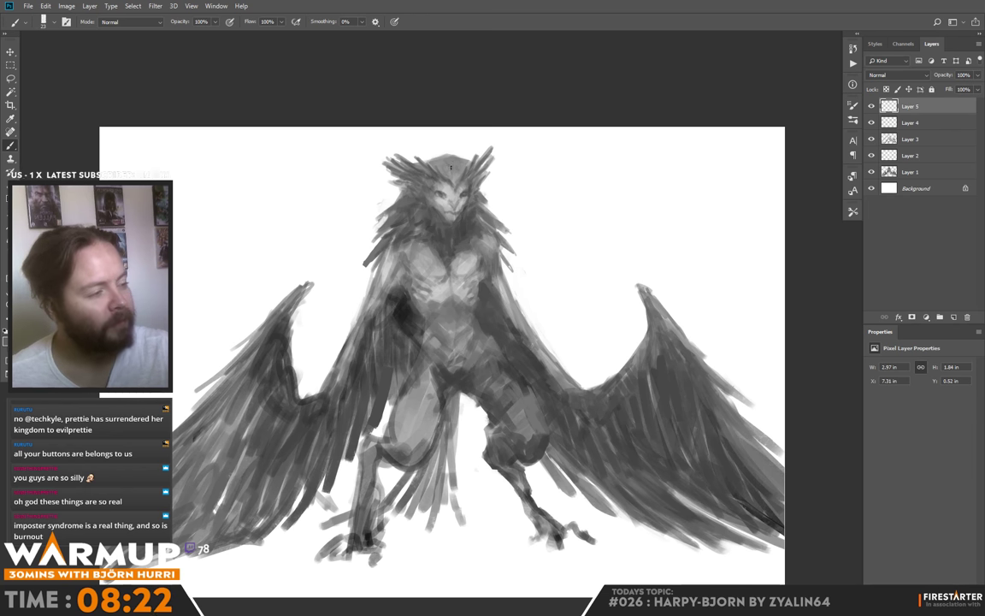
left_click(453, 158, "alt")
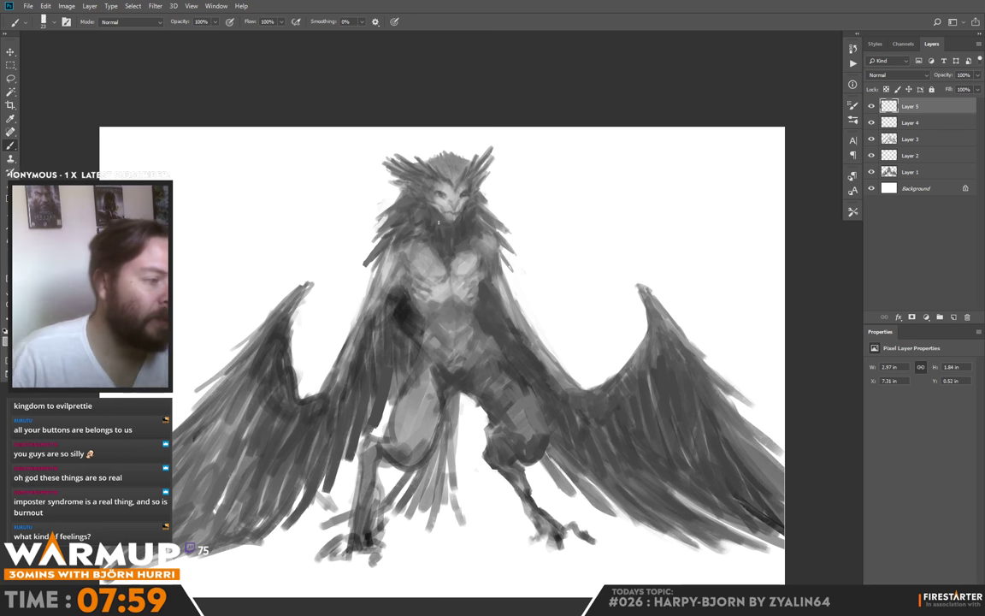
- Paint dark feather strokes below the chin and down the neck ruff using sampled dark grays
left_click(384, 233, "alt")
left_click(438, 221)
left_click_drag(439, 221, 442, 226)
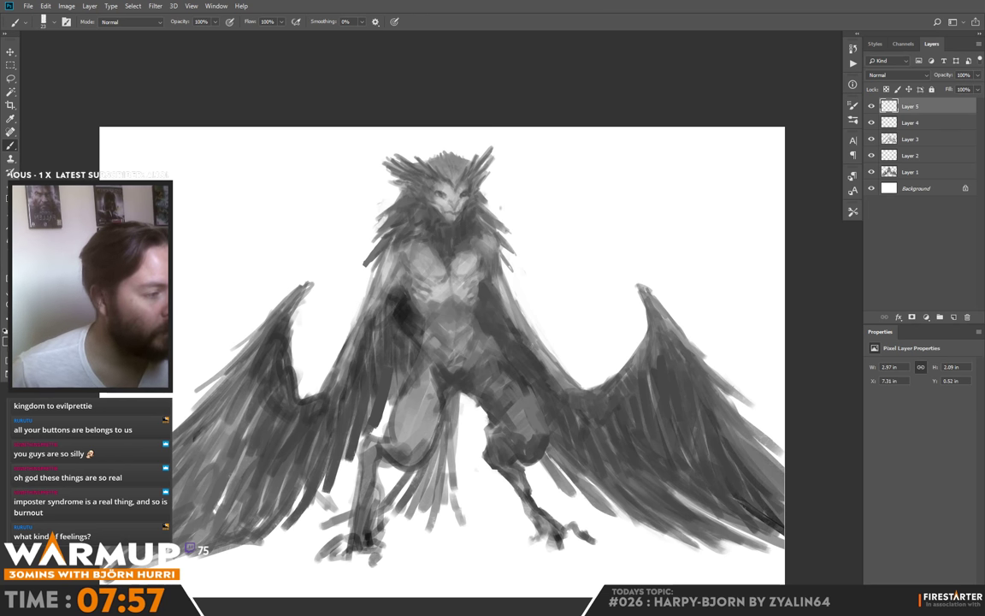
left_click(458, 221)
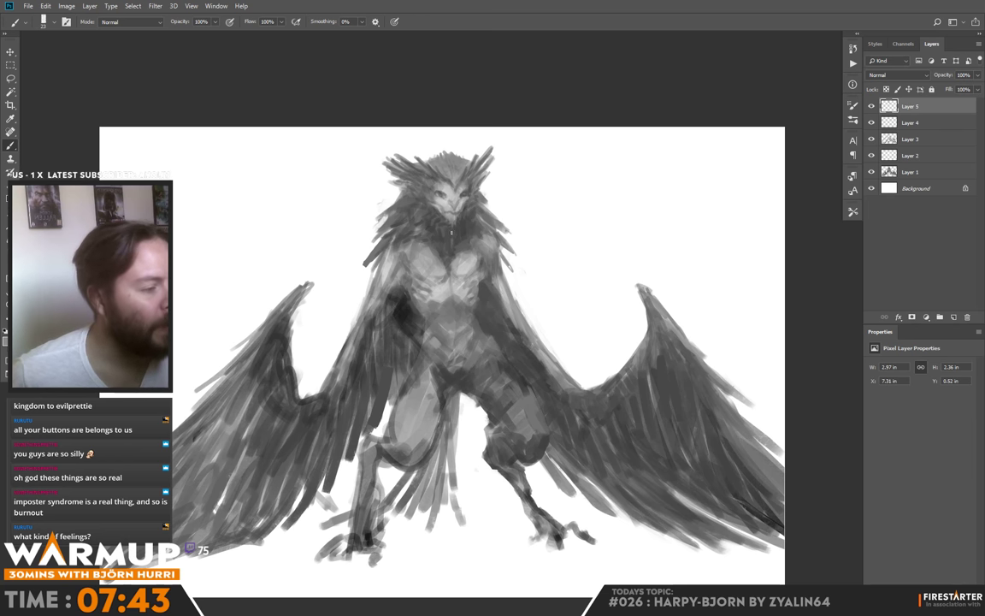
left_click(451, 231, "alt")
left_click_drag(451, 233, 452, 241)
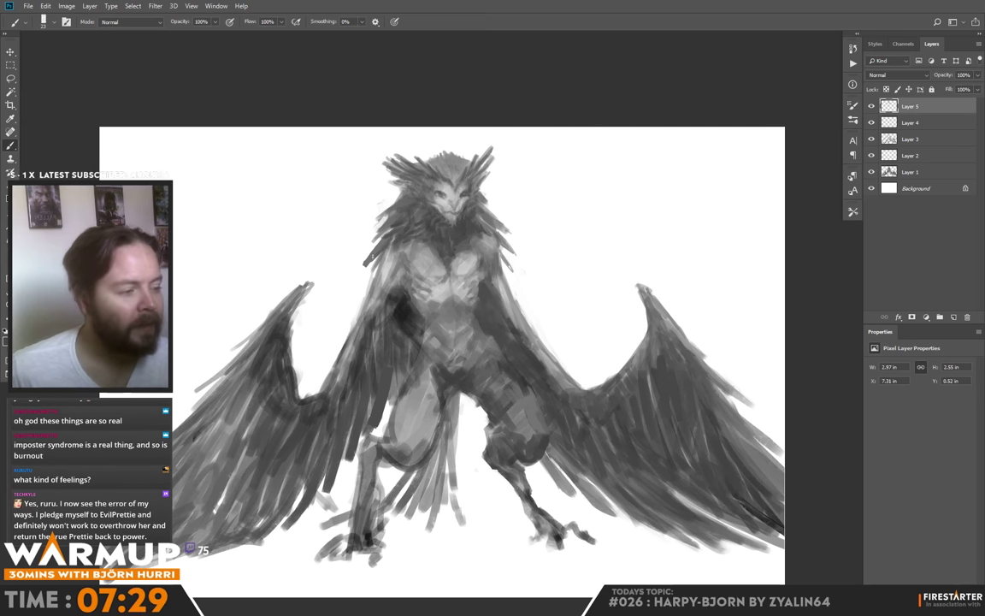
- Extend the ruff with pointed dark feathers over the left shoulder and add gray strokes along the upper arm
left_click_drag(359, 269, 362, 267)
left_click(367, 265, "alt")
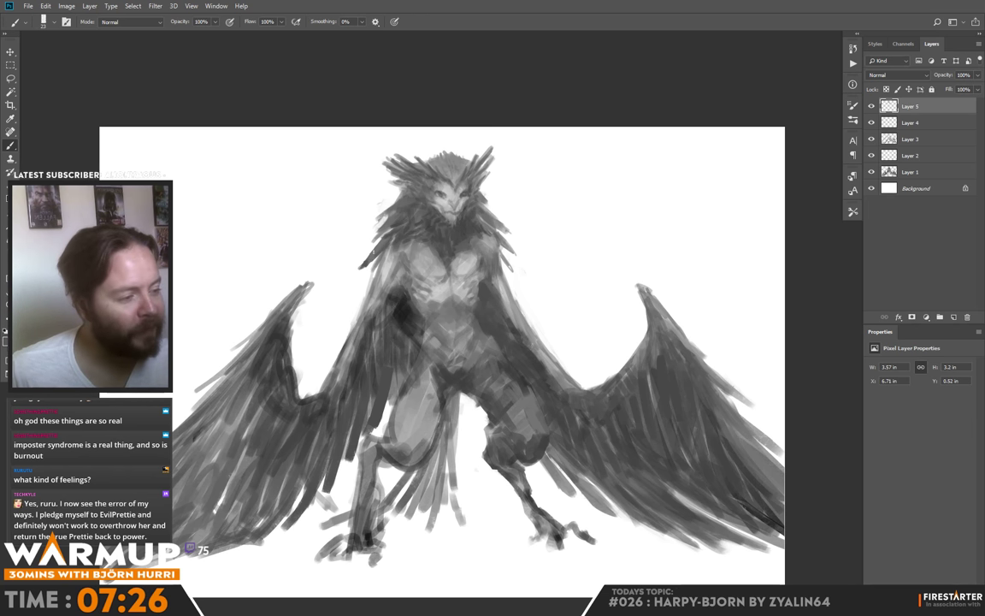
left_click(371, 257, "alt")
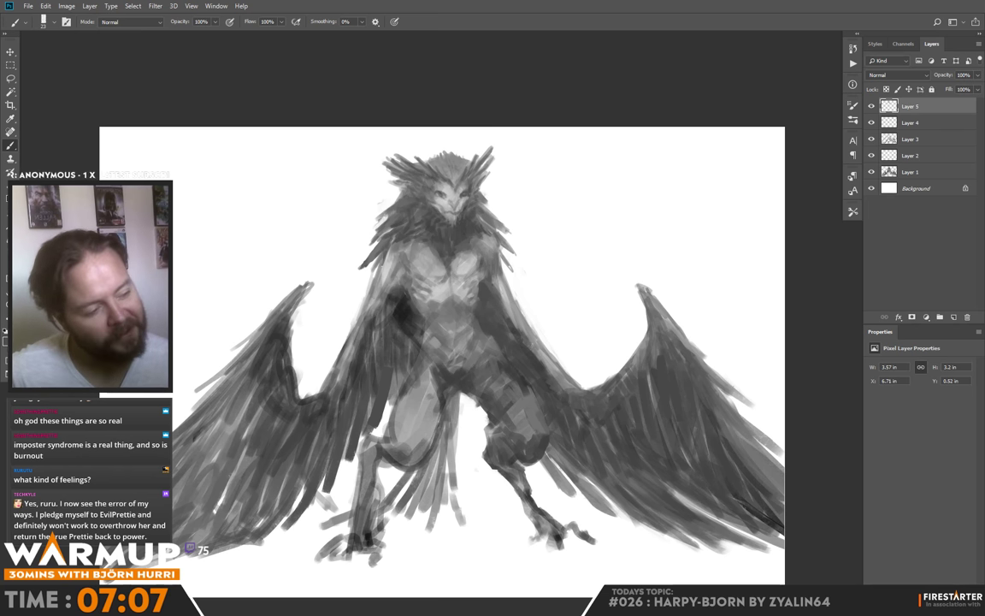
mouse_move(389, 260)
left_mouse_down()
mouse_move(372, 310)
mouse_move(378, 293)
left_mouse_up()
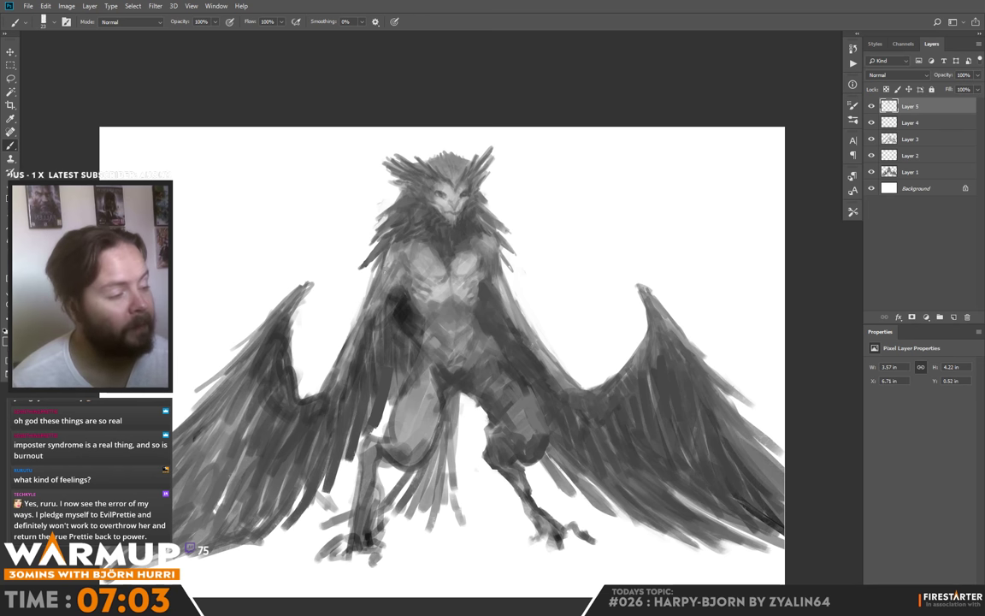
left_click_drag(348, 234, 347, 244)
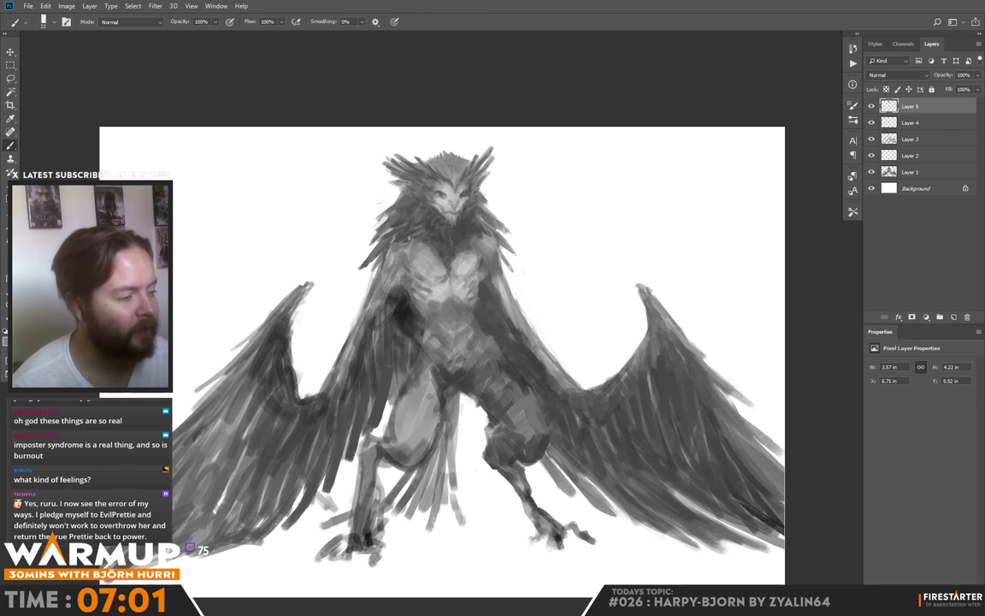
- Paint pointed dark feathers from the ruff over the right shoulder using sampled grays
left_click(481, 228, "alt")
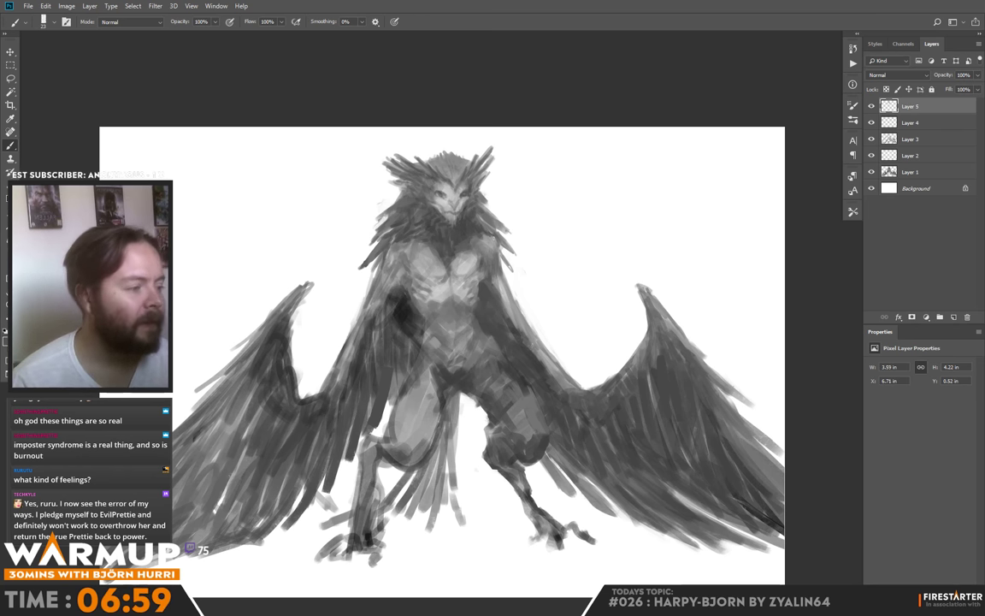
left_click_drag(483, 236, 495, 247)
left_click(503, 233, "alt")
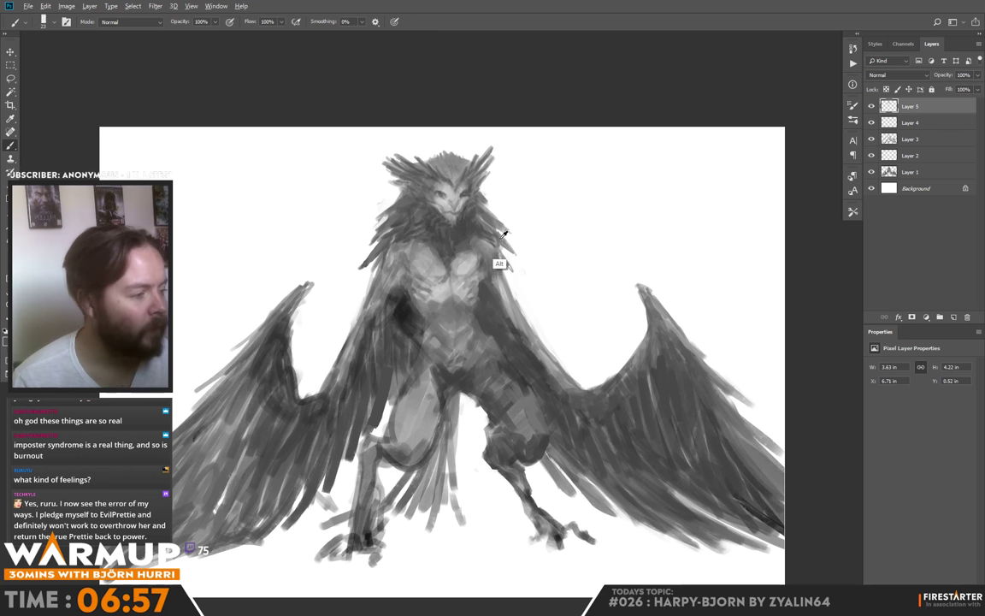
mouse_move(437, 236)
left_mouse_down()
mouse_move(448, 217)
mouse_move(452, 243)
mouse_move(514, 268)
left_mouse_up()
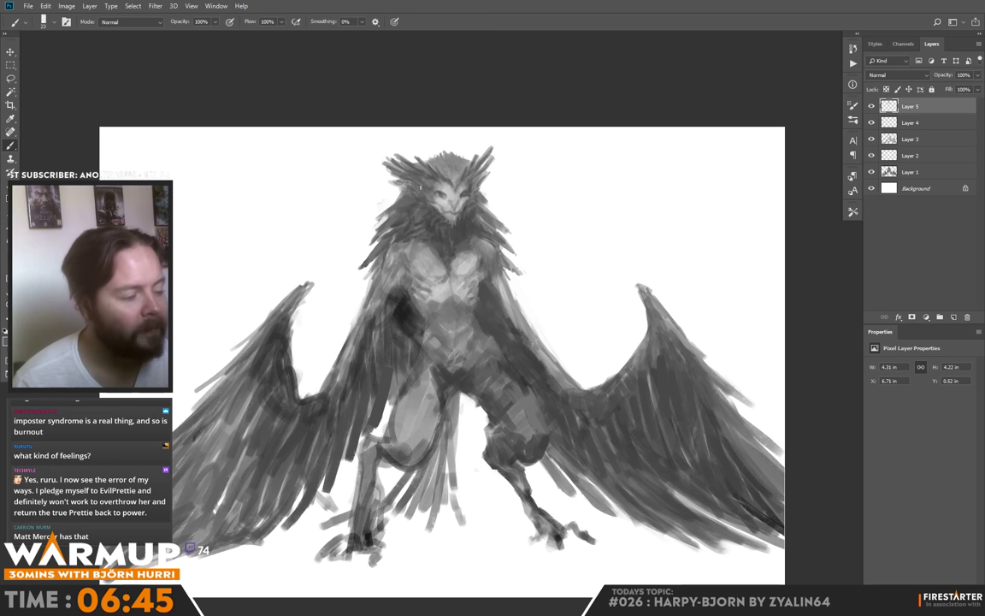
- Enlarge the brush and repaint the chest muscles with sampled light grays
left_click(446, 285, "alt")
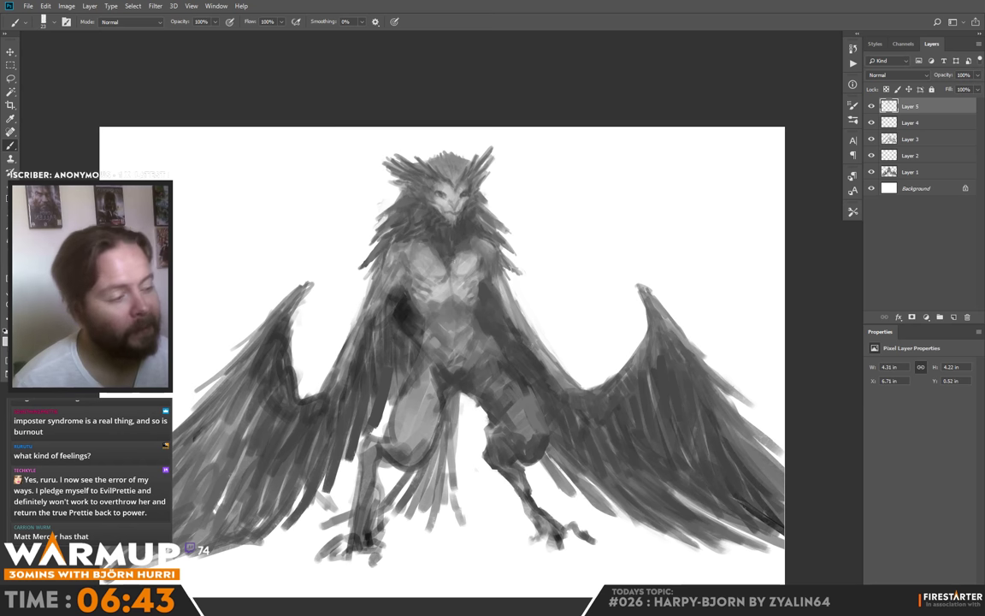
right_click(456, 260)
left_click(525, 286)
left_click_drag(432, 263, 423, 259)
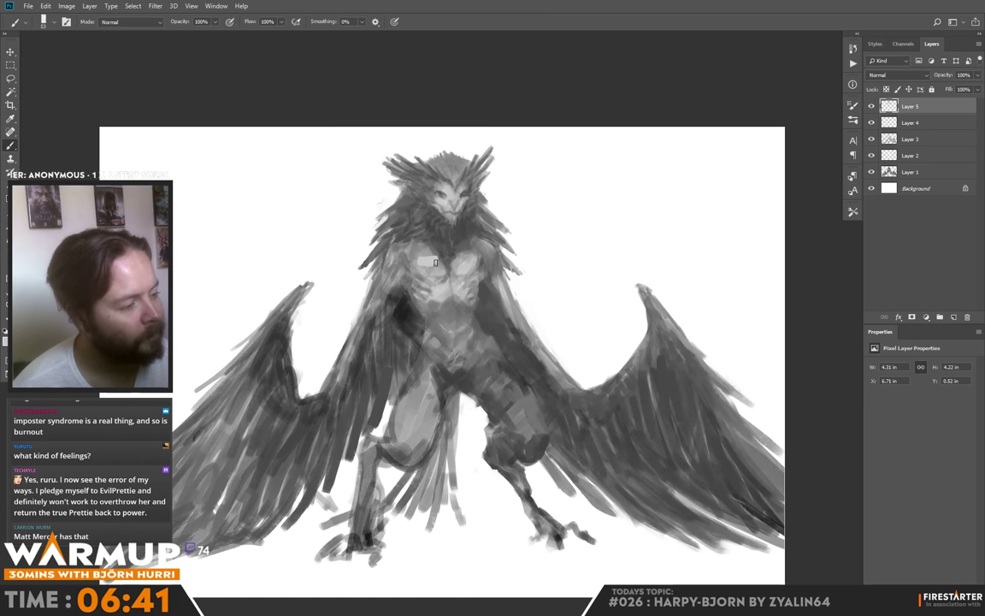
left_click(427, 258, "alt")
left_click(436, 254, "alt")
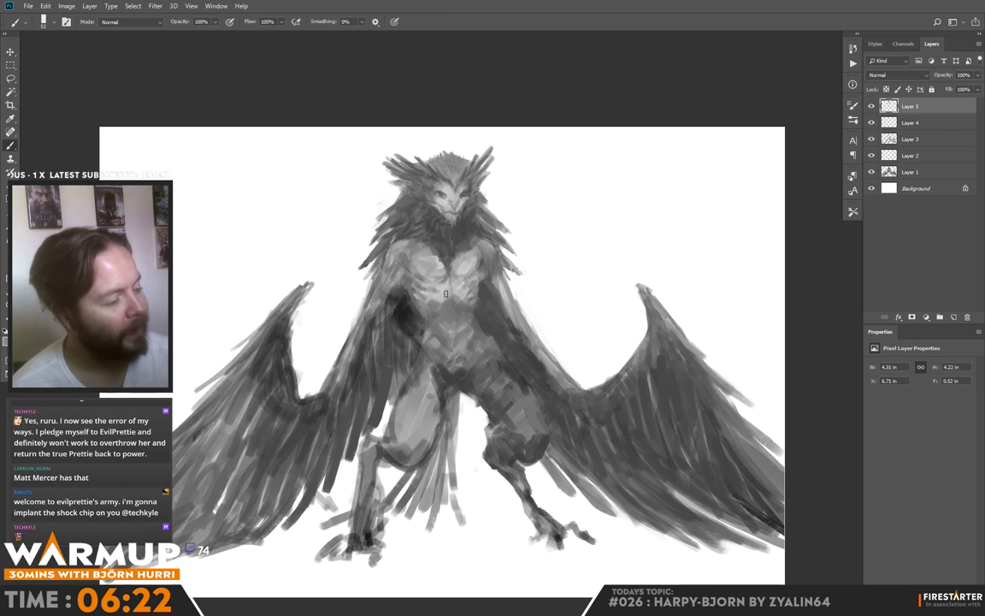
- Model the abdomen and both sides of the waist with strokes of sampled mid and dark gray
left_click_drag(441, 321, 453, 322)
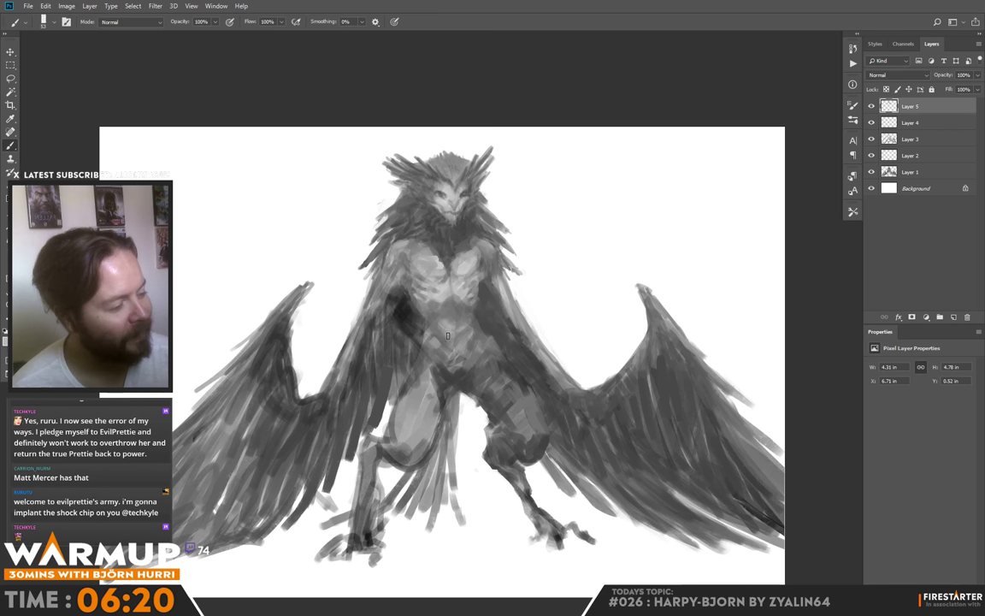
left_click(420, 327, "alt")
mouse_move(434, 354)
left_mouse_down()
mouse_move(421, 327)
mouse_move(418, 357)
left_mouse_up()
left_click(481, 314, "alt")
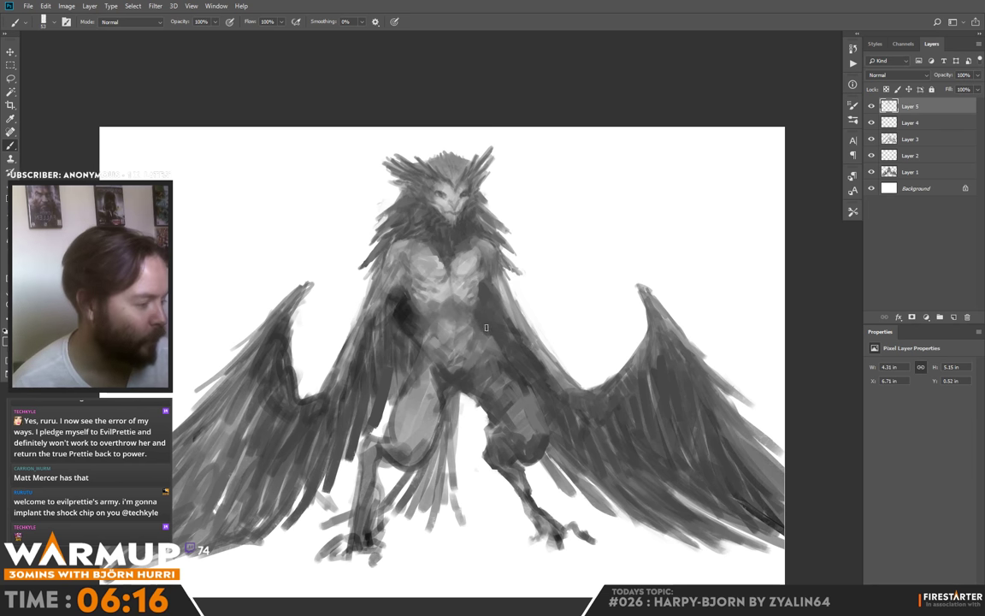
left_click_drag(487, 331, 507, 363)
- Shade the left hip and inner thigh and the adjoining inner wing with sampled grays
mouse_move(418, 372)
left_mouse_down()
mouse_move(418, 396)
mouse_move(431, 396)
mouse_move(423, 390)
mouse_move(425, 420)
left_mouse_up()
left_click(427, 377, "alt")
left_click(390, 345, "alt")
left_click_drag(384, 336, 386, 363)
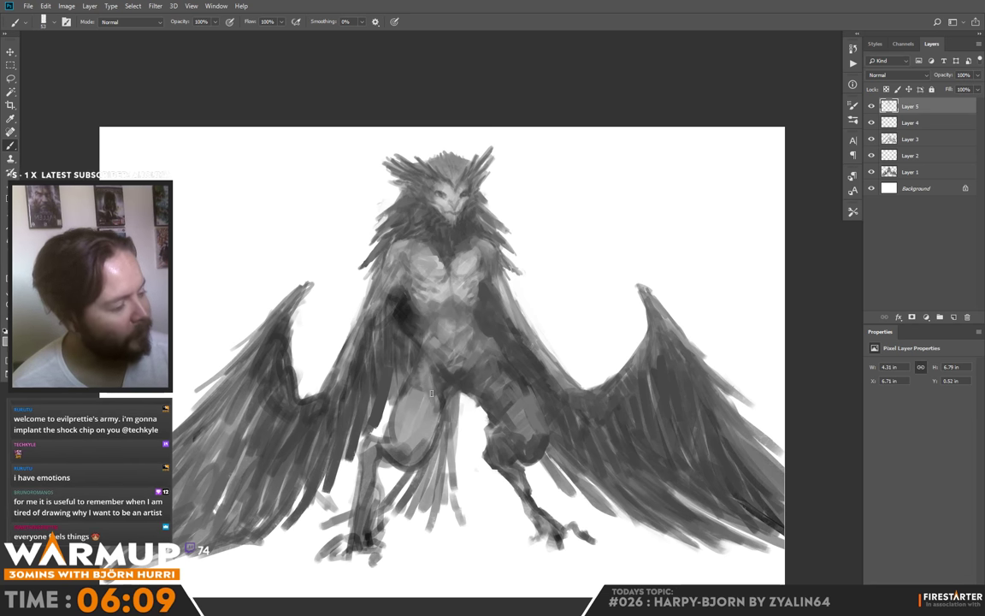
left_click_drag(434, 390, 439, 428)
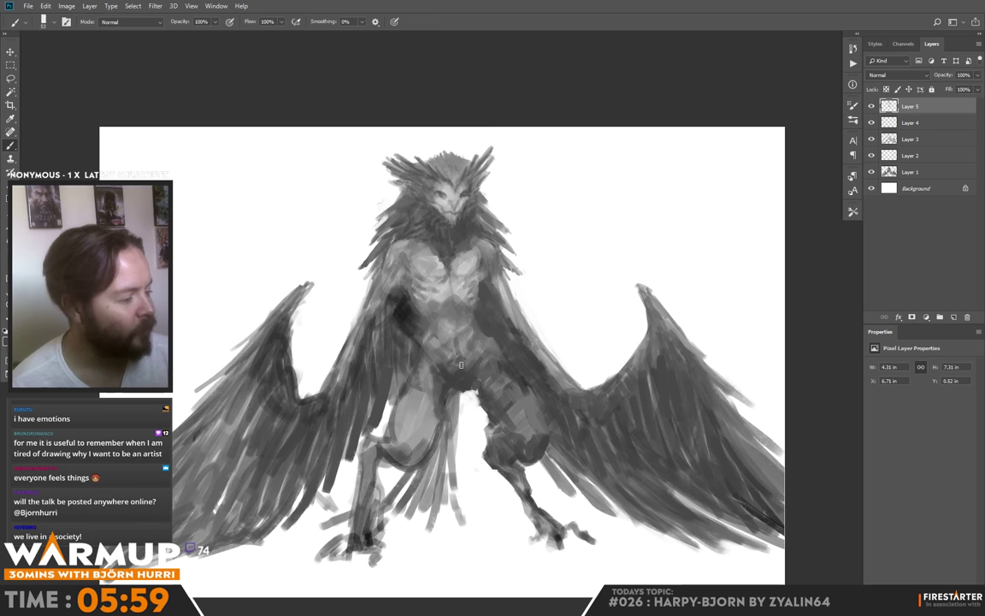
- Darken the pelvis between the legs with sampled dark gray and add strokes between the left wing and thigh
left_click(451, 368, "alt")
left_click(449, 373, "alt")
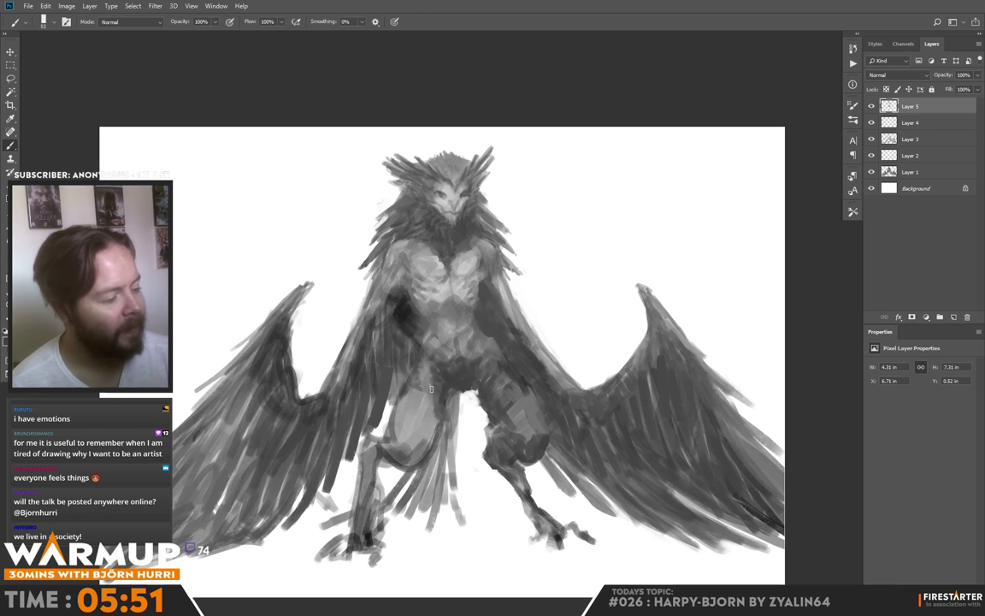
left_click_drag(391, 349, 385, 396)
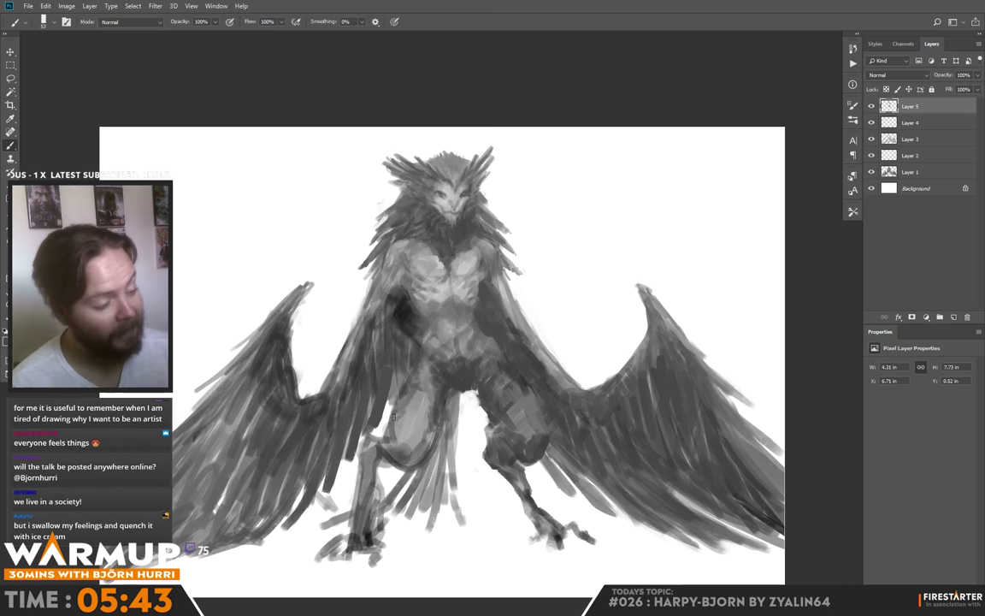
- Rework the left thigh down to the knee with sampled gray strokes and clean up its lower contour
left_click_drag(401, 411, 401, 466)
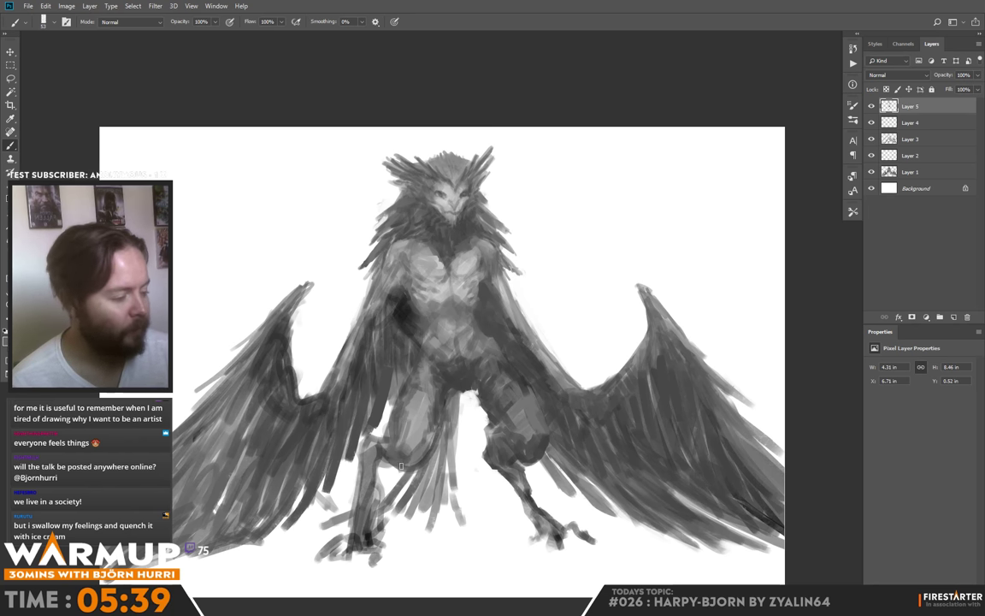
left_click(422, 484, "alt")
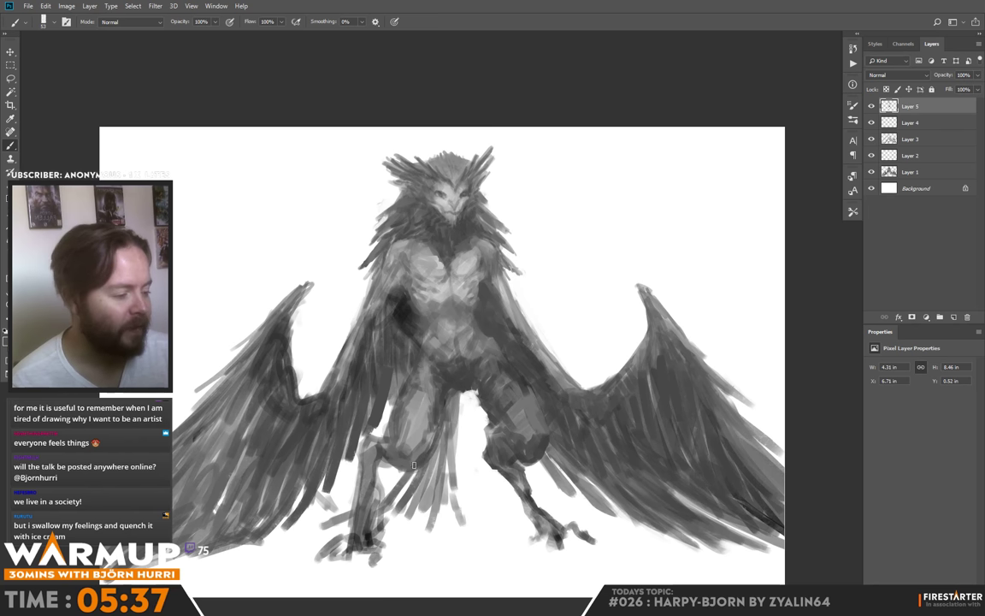
left_click(429, 427, "alt")
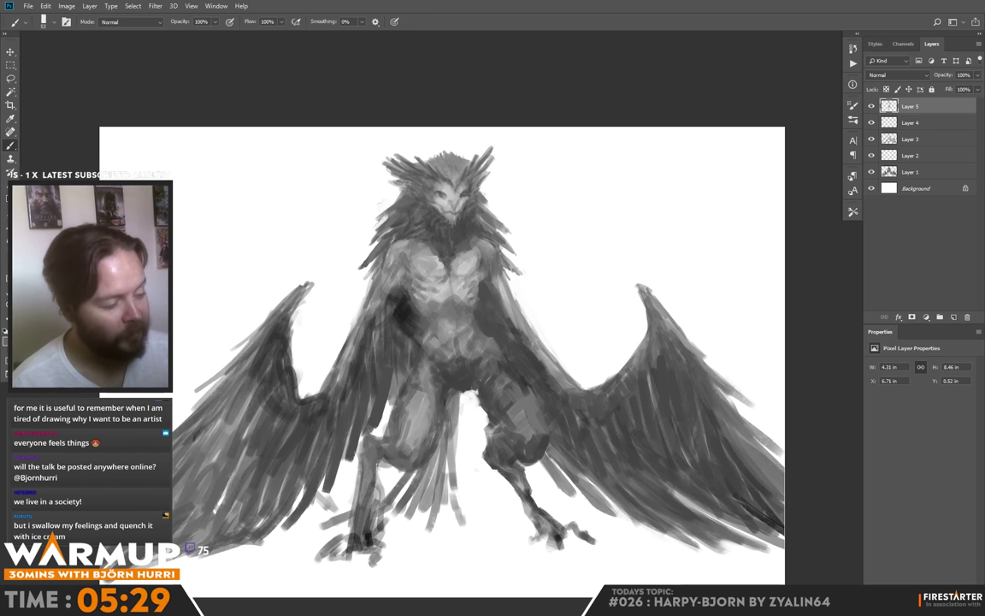
- Paint dark shading down the left lower leg from the knee to the foot with sampled grays
mouse_move(381, 462)
left_mouse_down()
mouse_move(373, 512)
mouse_move(379, 498)
mouse_move(377, 515)
mouse_move(383, 509)
mouse_move(369, 537)
left_mouse_up()
left_click(385, 477, "alt")
left_click(377, 497, "alt")
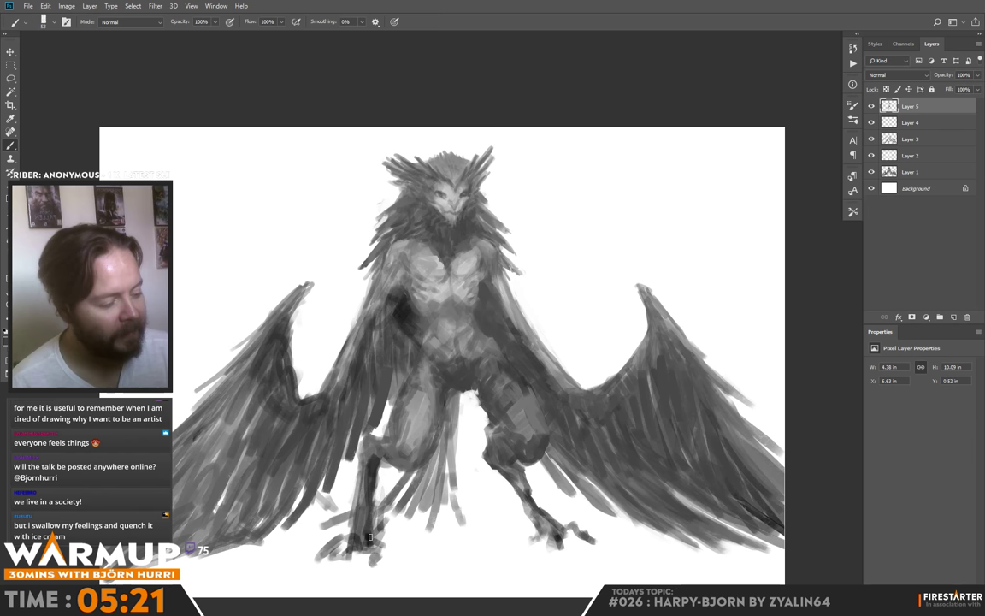
- Paint the left foot and its talons with sampled grays, tightening the claw shapes
left_click(337, 480, "alt")
mouse_move(375, 549)
left_mouse_down()
mouse_move(378, 563)
mouse_move(353, 553)
mouse_move(341, 562)
mouse_move(306, 484)
mouse_move(291, 500)
mouse_move(334, 552)
mouse_move(346, 536)
left_mouse_up()
left_click(353, 528, "alt")
left_click(355, 542, "alt")
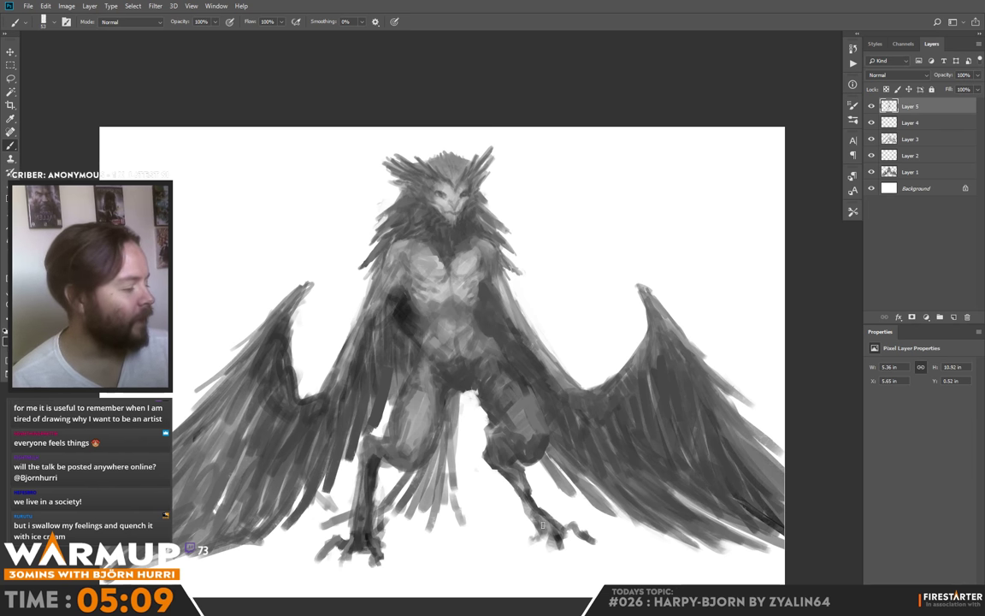
- Darken the right lower leg below the knee and refine the right foot's talons, extending the outer claw with gray strokes
mouse_move(542, 525)
left_mouse_down()
mouse_move(536, 536)
mouse_move(563, 549)
left_mouse_up()
left_click(545, 555, "alt")
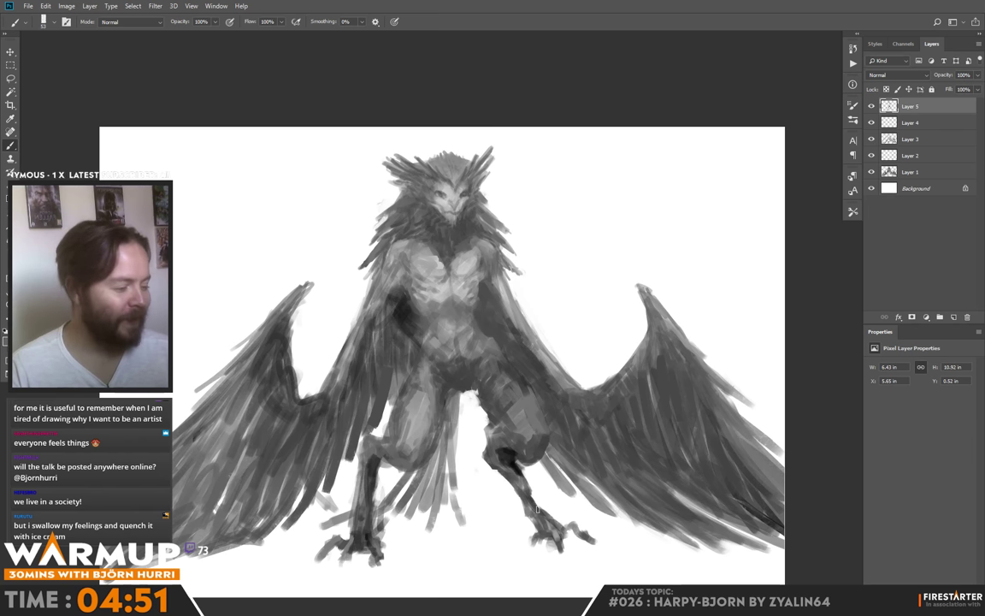
left_click_drag(577, 533, 596, 547)
left_click_drag(532, 486, 541, 500)
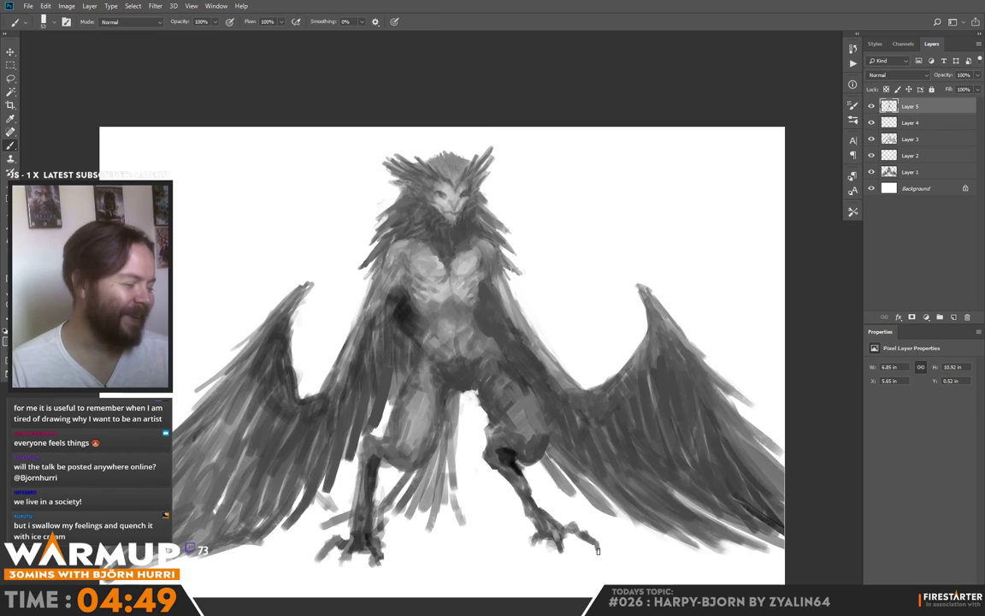
- Add sampled gray feather strokes to the tail between the legs
left_click(406, 500, "alt")
left_click_drag(401, 495, 386, 517)
mouse_move(432, 469)
left_mouse_down()
mouse_move(409, 518)
mouse_move(447, 510)
mouse_move(470, 526)
mouse_move(419, 462)
mouse_move(426, 452)
mouse_move(407, 412)
mouse_move(441, 447)
left_mouse_up()
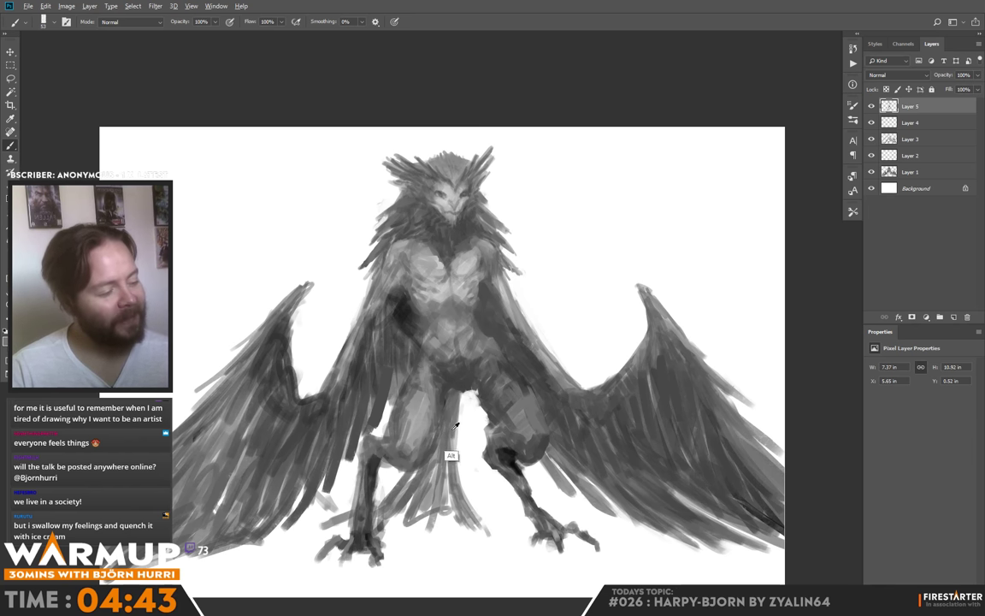
left_click(453, 443, "alt")
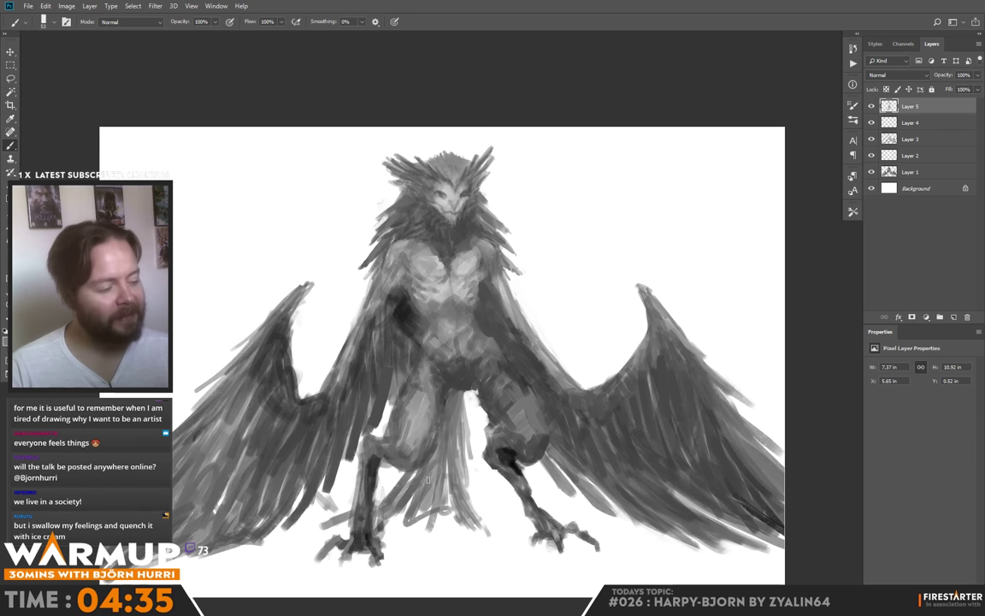
- Refine the left thigh and the adjoining inner wing feathers with short strokes of sampled grays
left_click(393, 417, "alt")
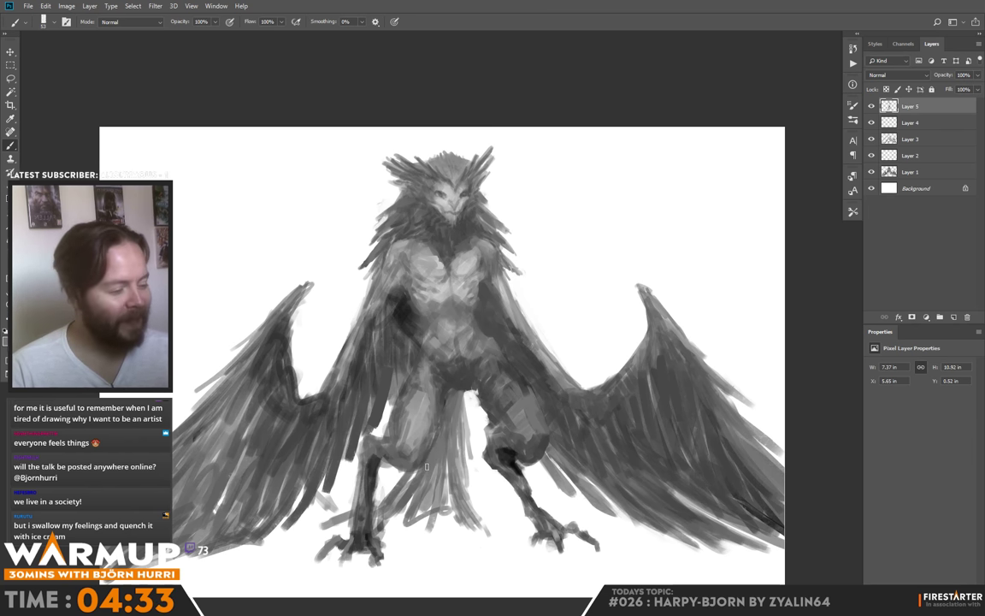
left_click(399, 373, "alt")
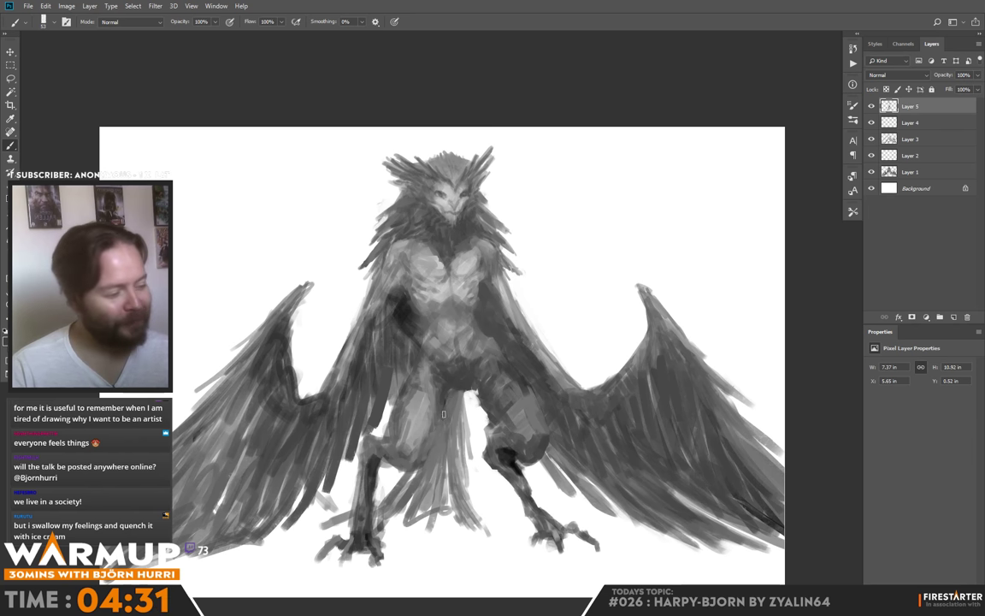
mouse_move(397, 373)
left_mouse_down()
mouse_move(386, 403)
mouse_move(382, 393)
left_mouse_up()
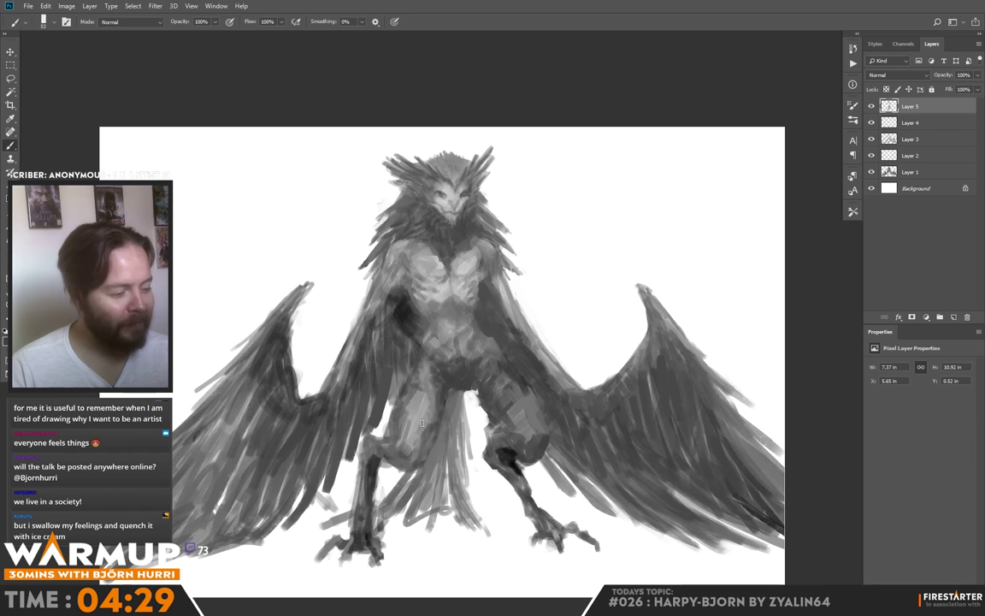
left_click(425, 434, "alt")
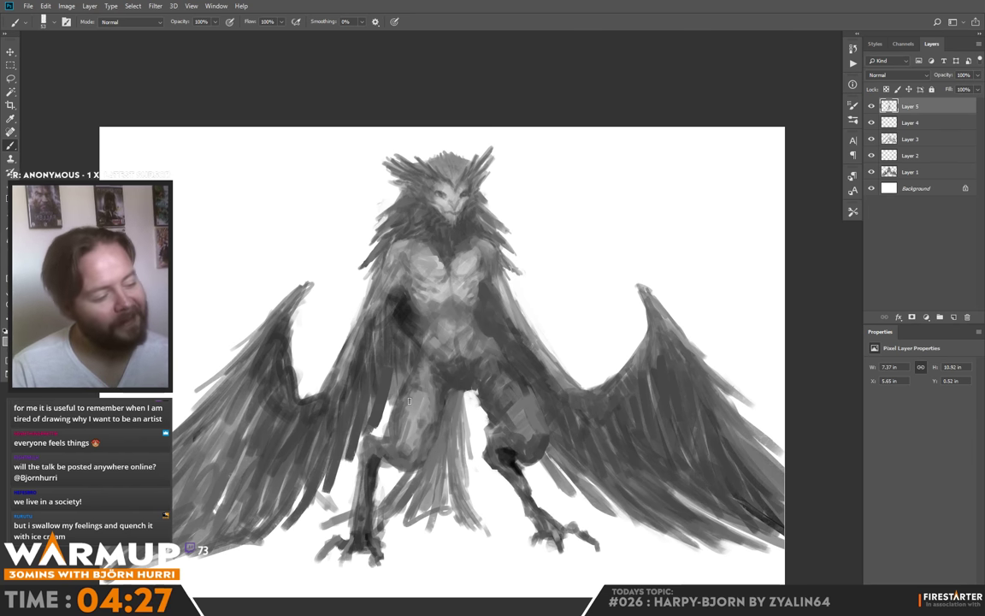
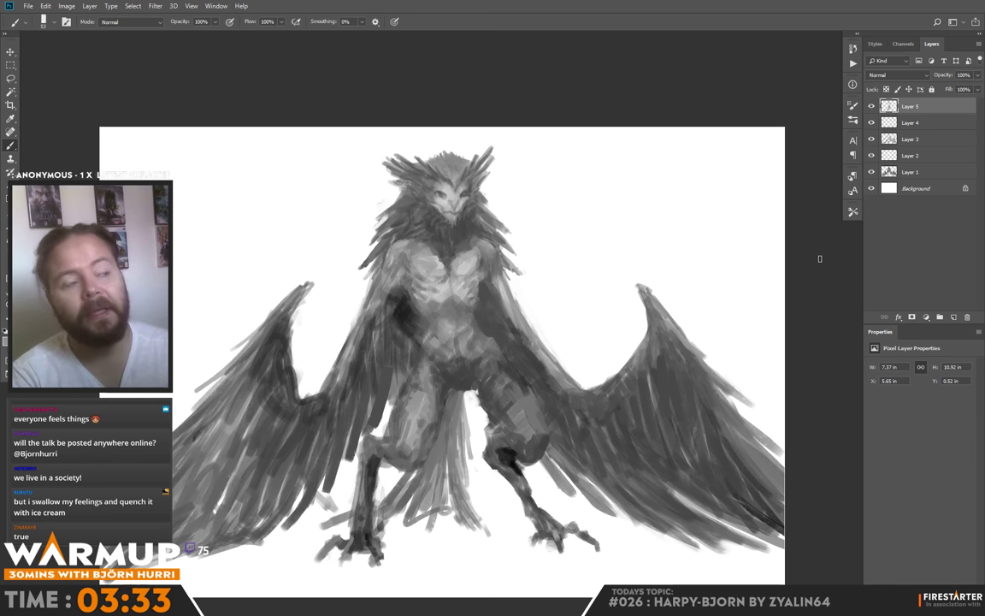
- Deepen the shadow under the left armpit beside the ribs and rework the left upper arm feathers with sampled grays
left_click(386, 298, "alt")
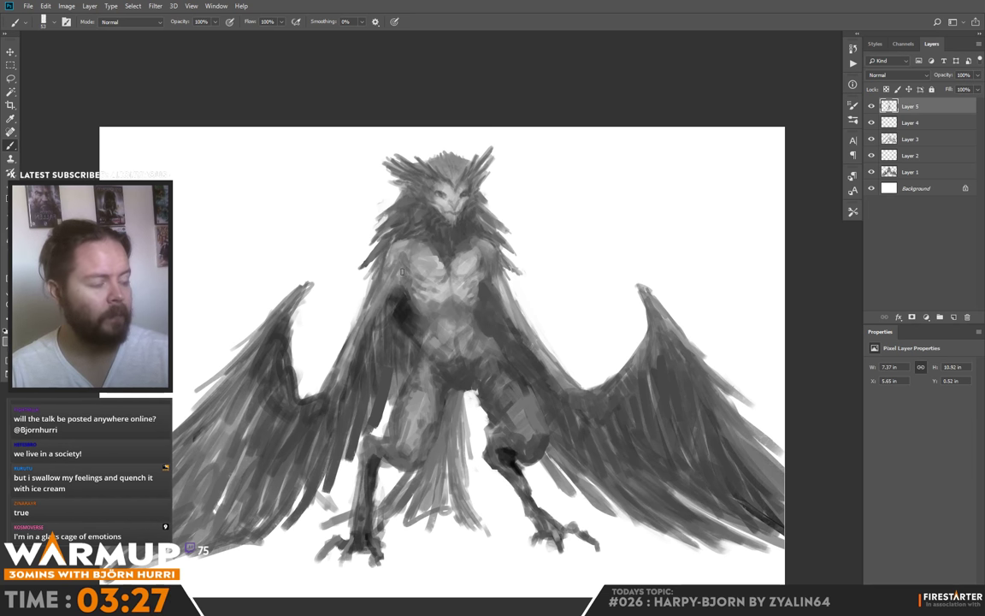
left_click(409, 293, "alt")
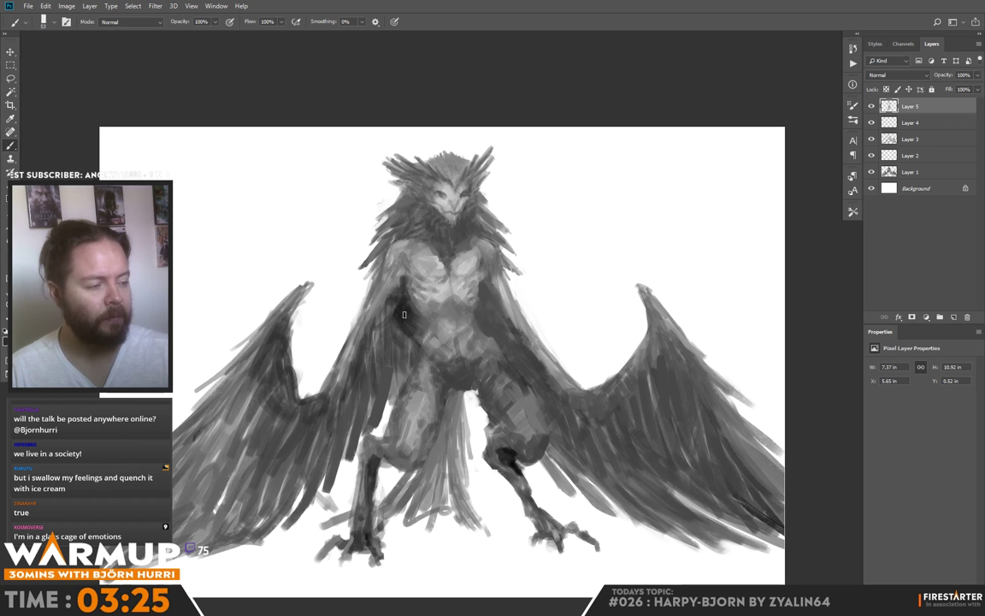
left_click_drag(357, 297, 352, 353)
mouse_move(367, 305)
left_mouse_down()
mouse_move(352, 369)
mouse_move(338, 342)
left_mouse_up()
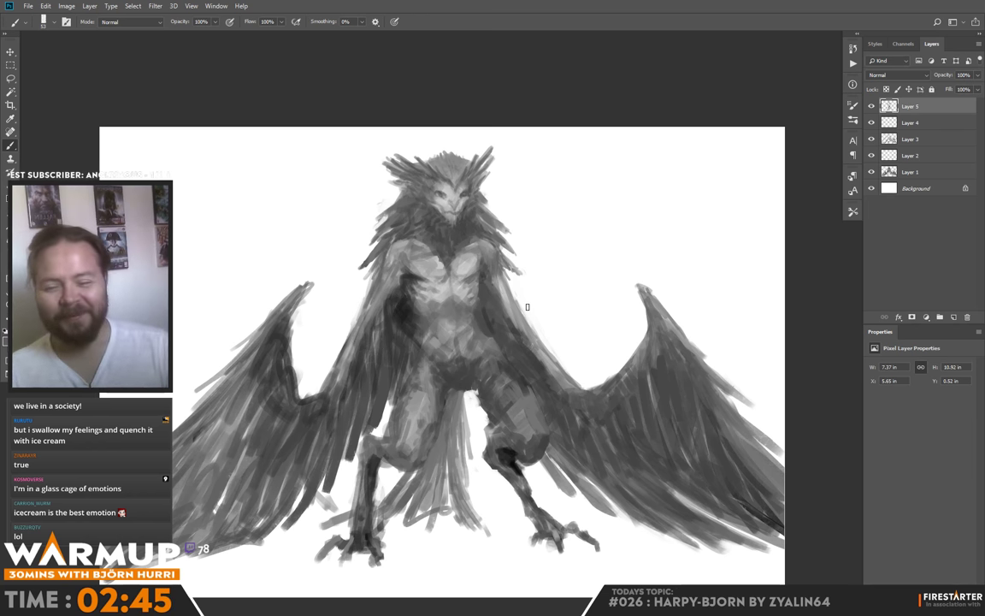
- Flip the whole painting horizontally
left_click_drag(631, 464, 616, 425)
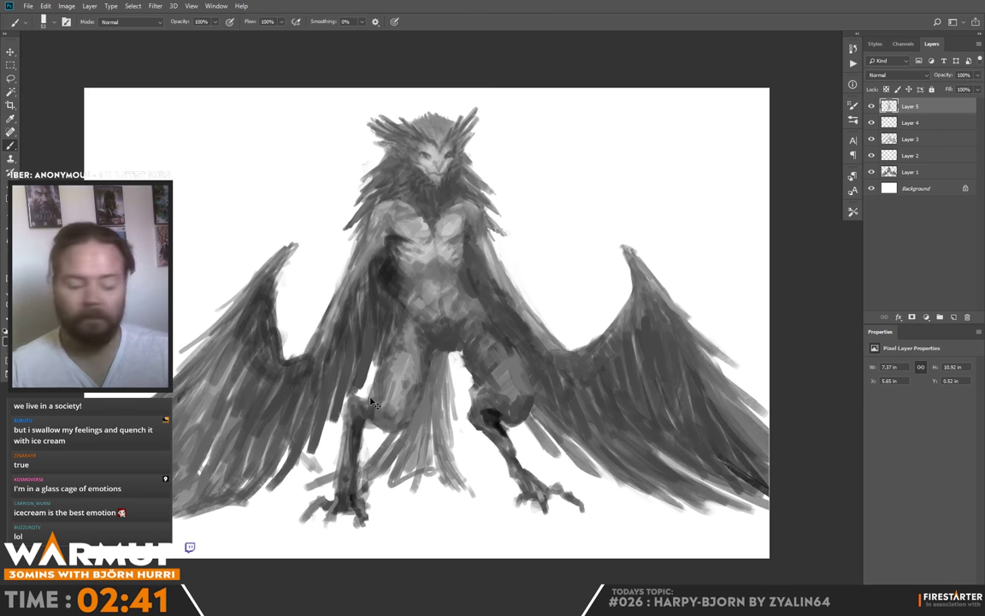
key("ctrl+shift+h")
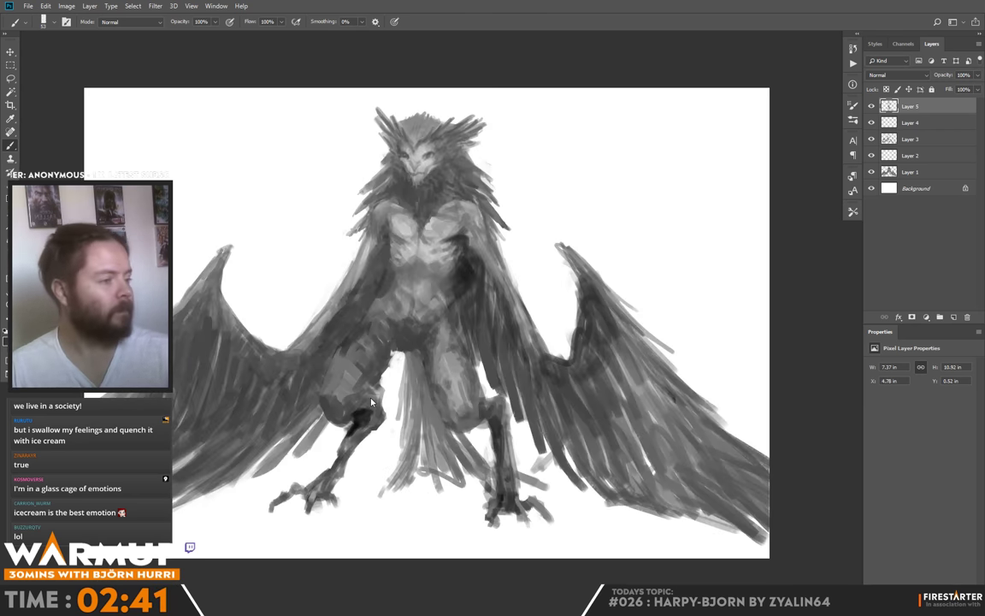
- Add a Hue/Saturation adjustment layer above the painting with Colorize on, hue 54 and saturation 25
left_click(926, 316)
left_click(865, 408)
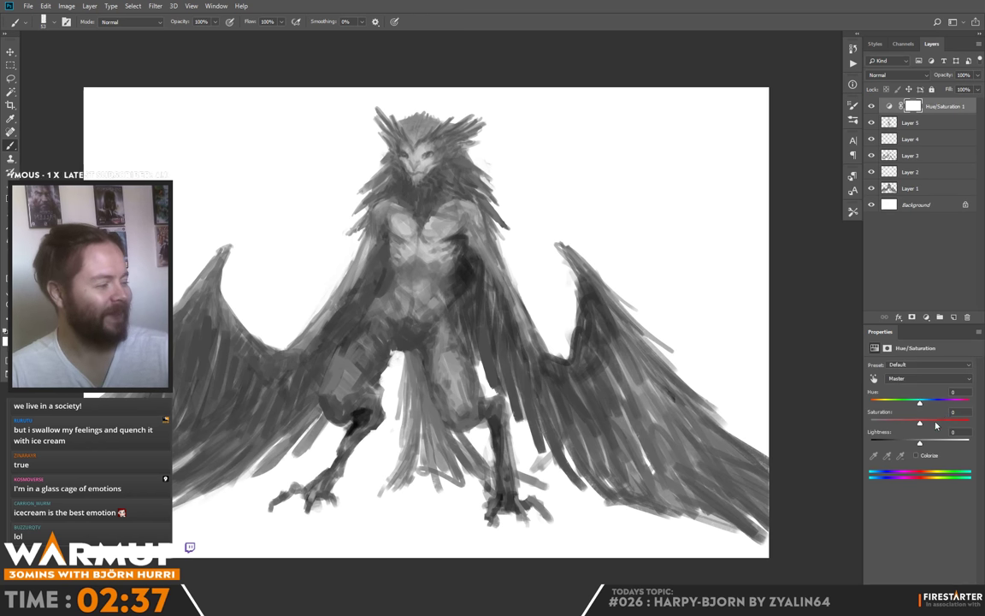
left_click(916, 455)
left_click_drag(873, 401, 887, 396)
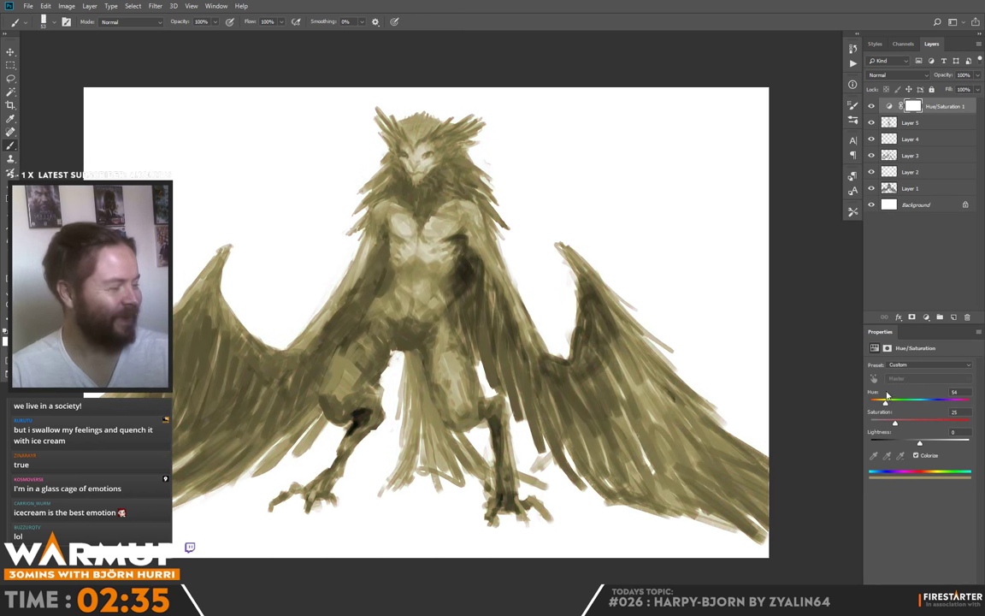
- Mask the Hue/Saturation layer with Color Range by sampling a mid-gray on the body and lowering the fuzziness
left_click(168, 108)
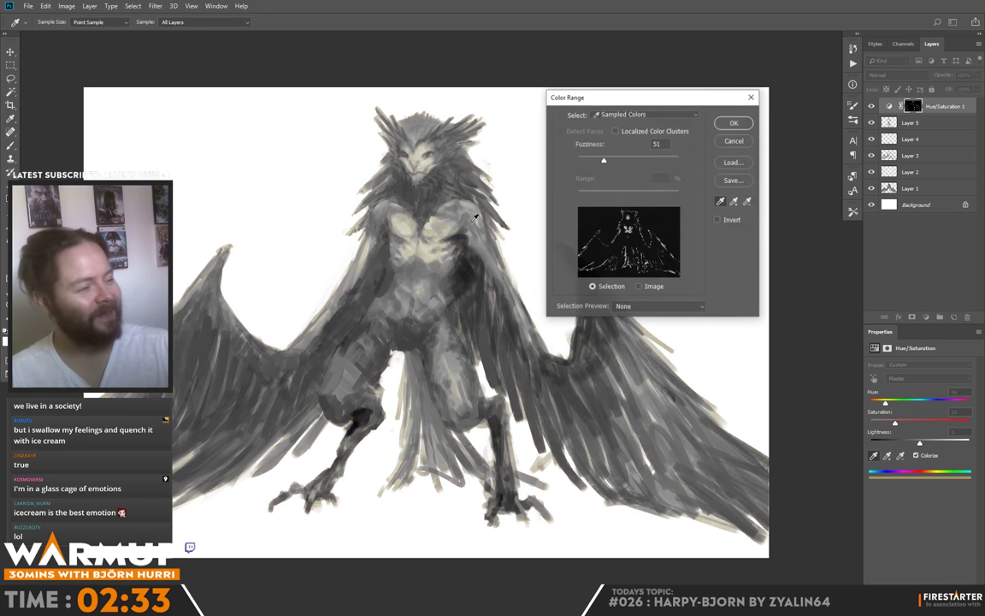
left_click(373, 198)
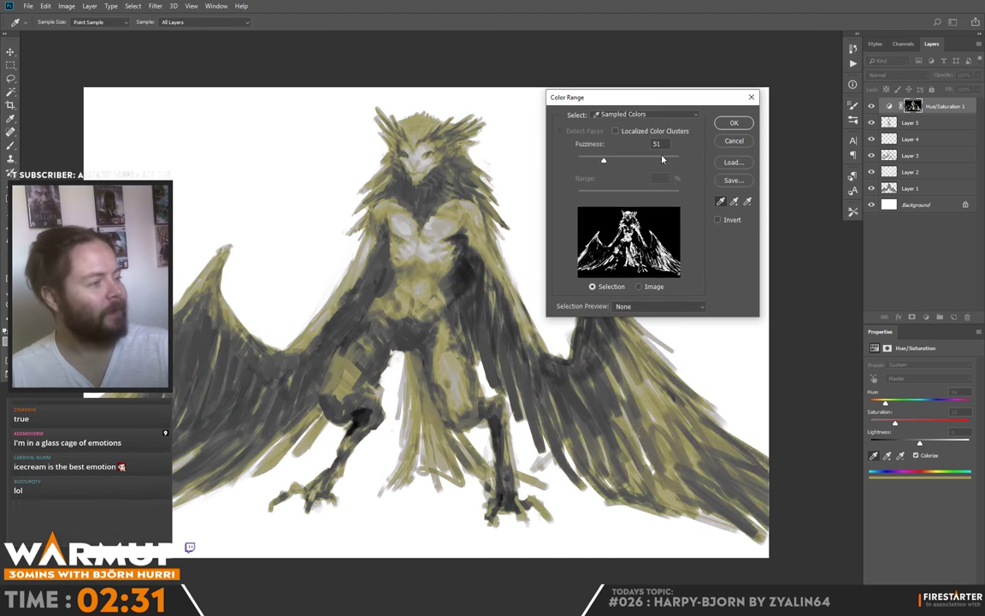
left_click_drag(603, 160, 592, 162)
key("Return")
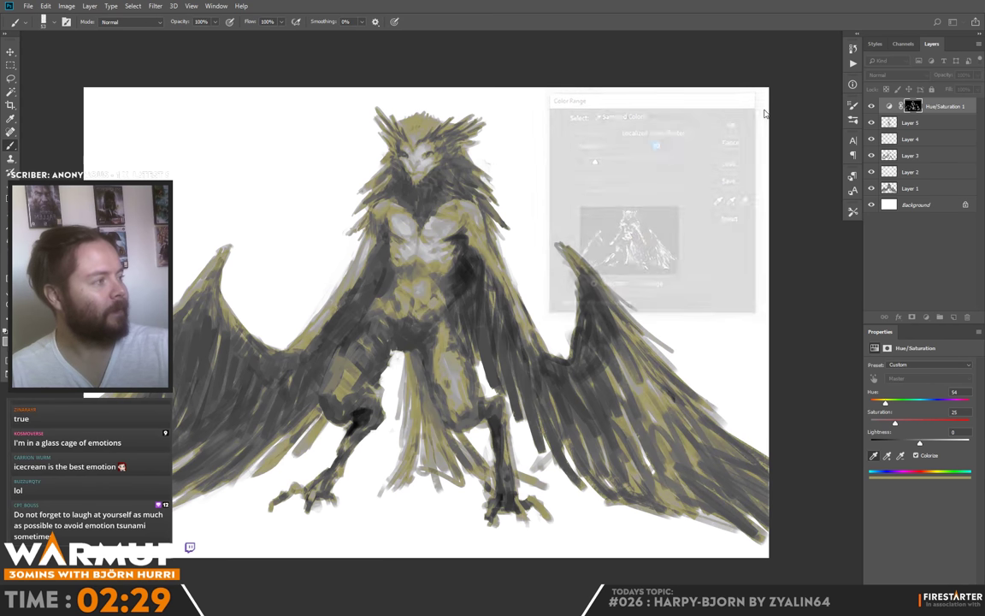
- Set the Hue/Saturation layer to Color blend mode at 47% opacity
left_click(898, 74)
left_click(874, 318)
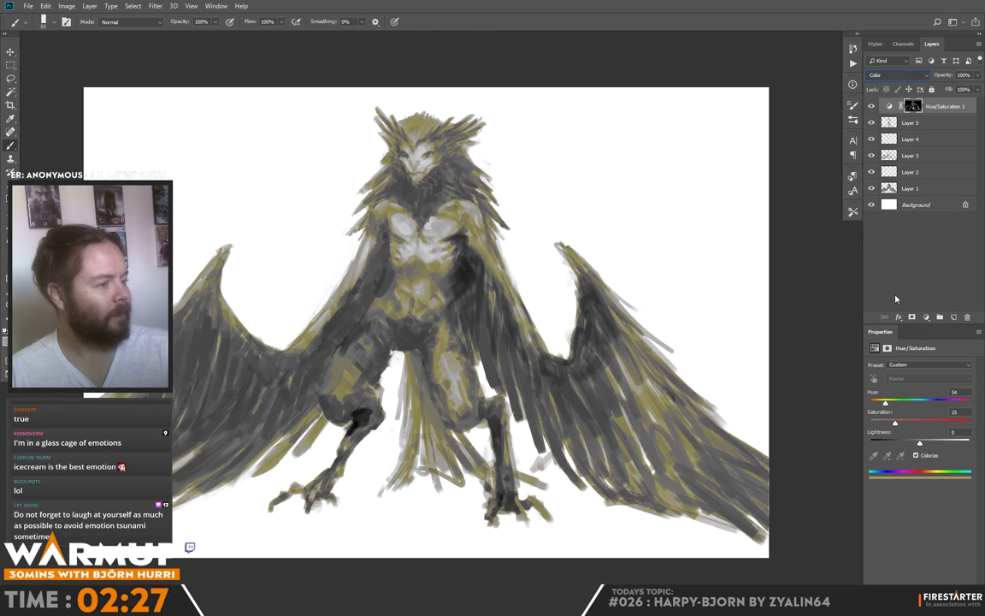
left_click(976, 76)
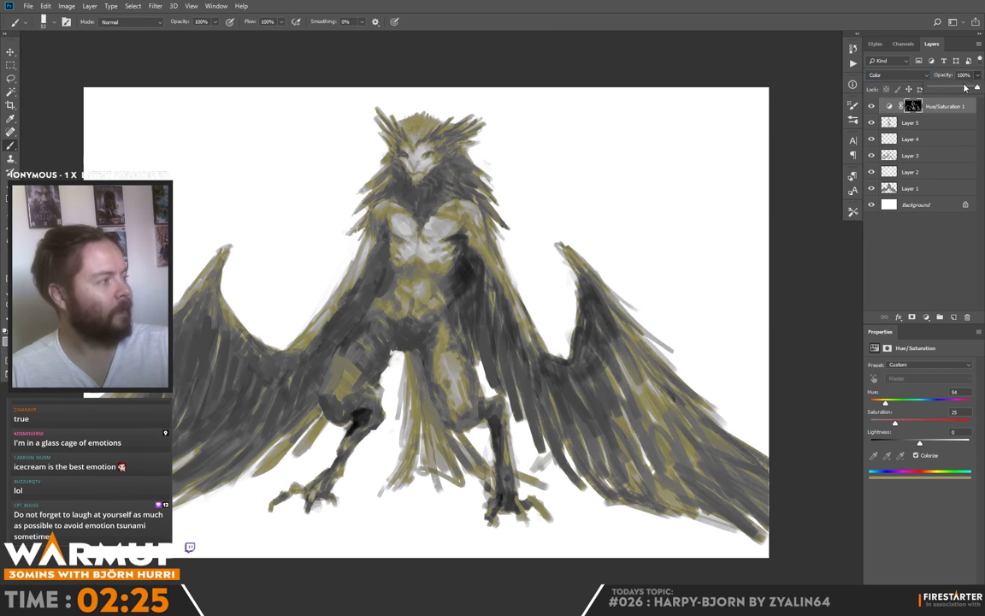
left_click_drag(961, 89, 952, 89)
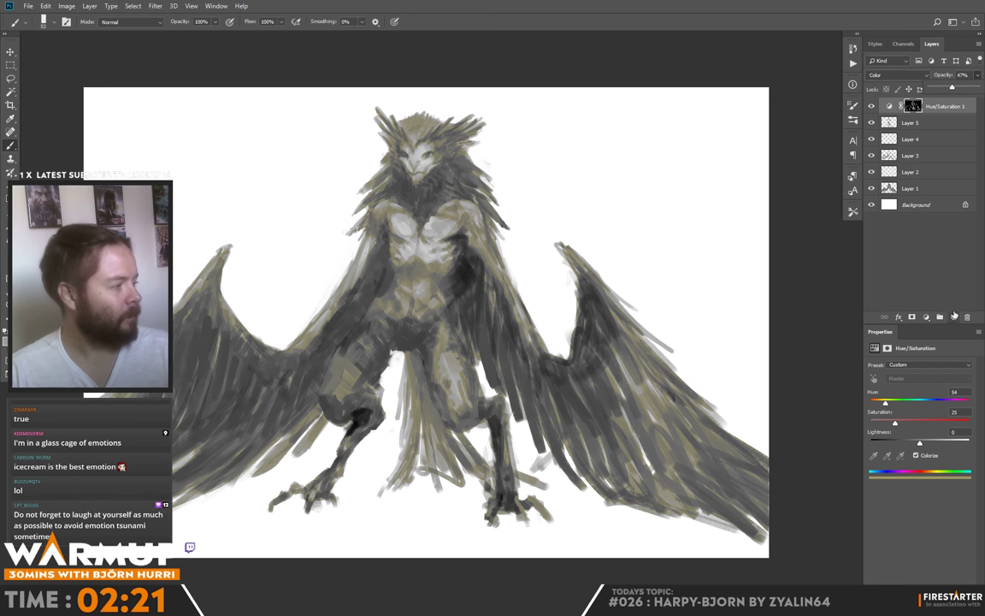
- Create a new layer on top and set its blend mode to Overlay
key("ctrl+shift+alt+n")
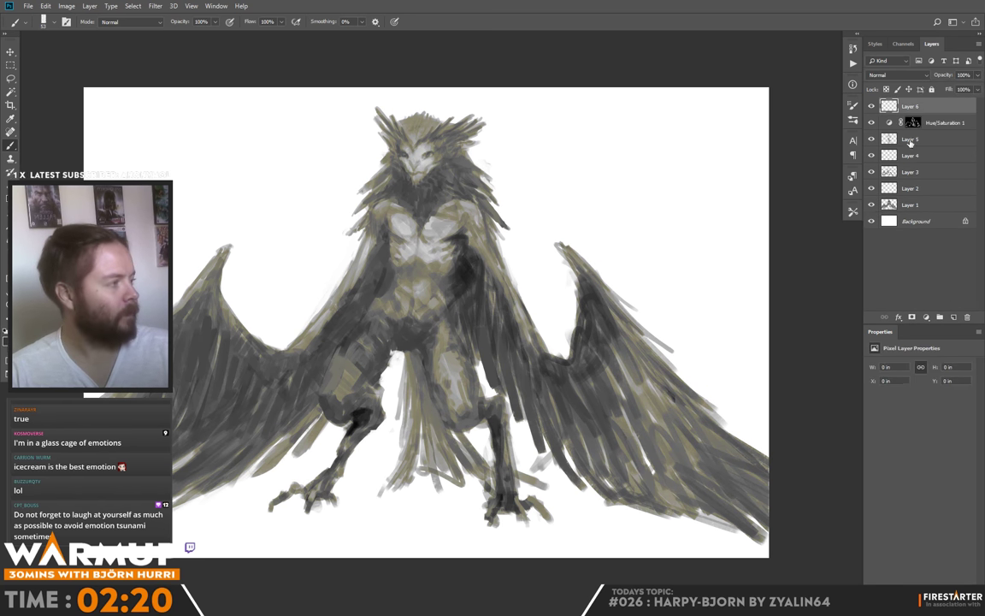
left_click(880, 75)
left_click(876, 196)
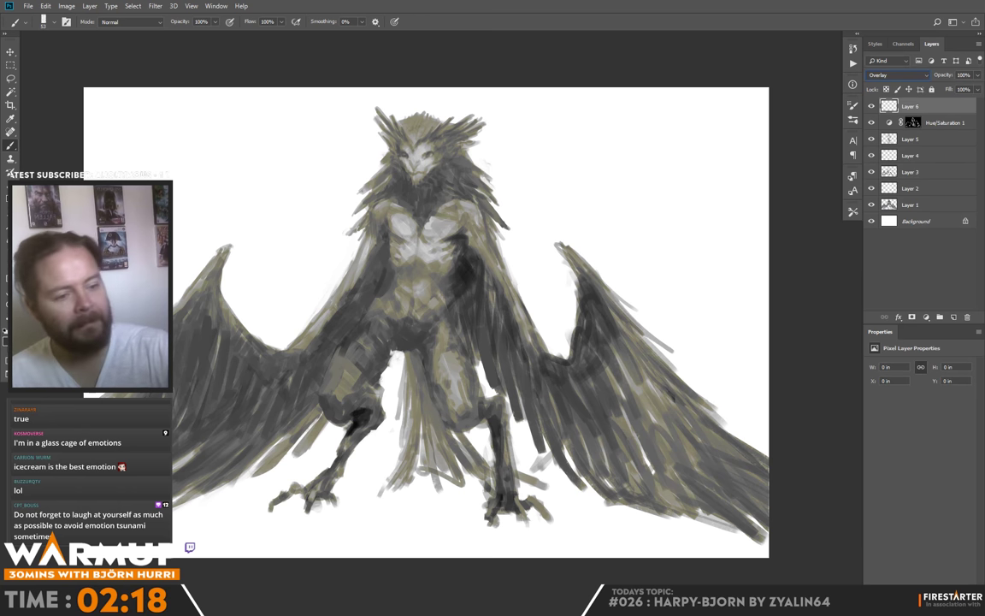
- Tint the chest, abdomen and shoulders orange with the soft 300 px sketcher brush
left_click(7, 341)
left_click(513, 262)
left_click(557, 331)
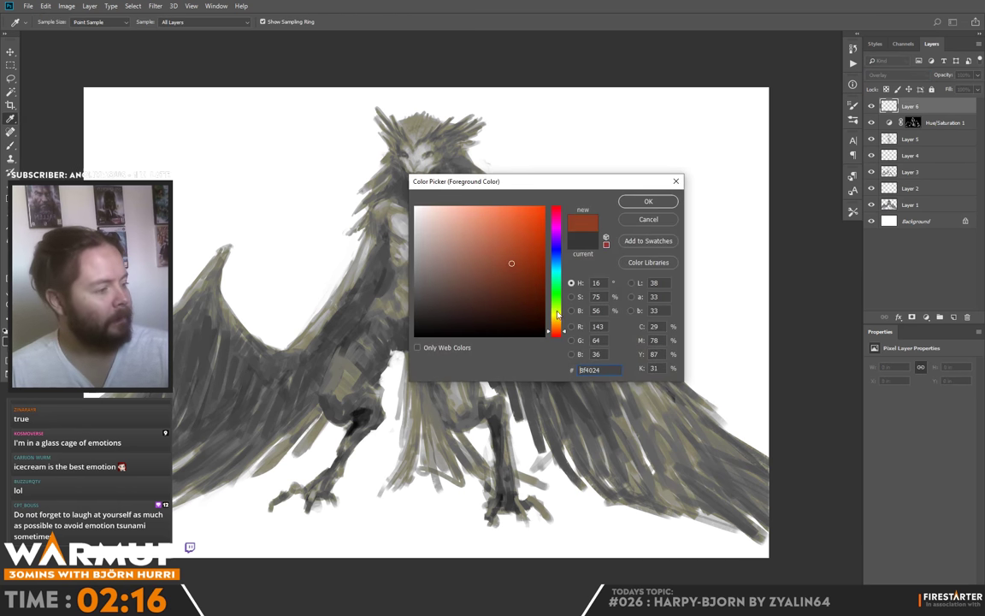
left_click(514, 235)
left_click(656, 201)
right_click(437, 180)
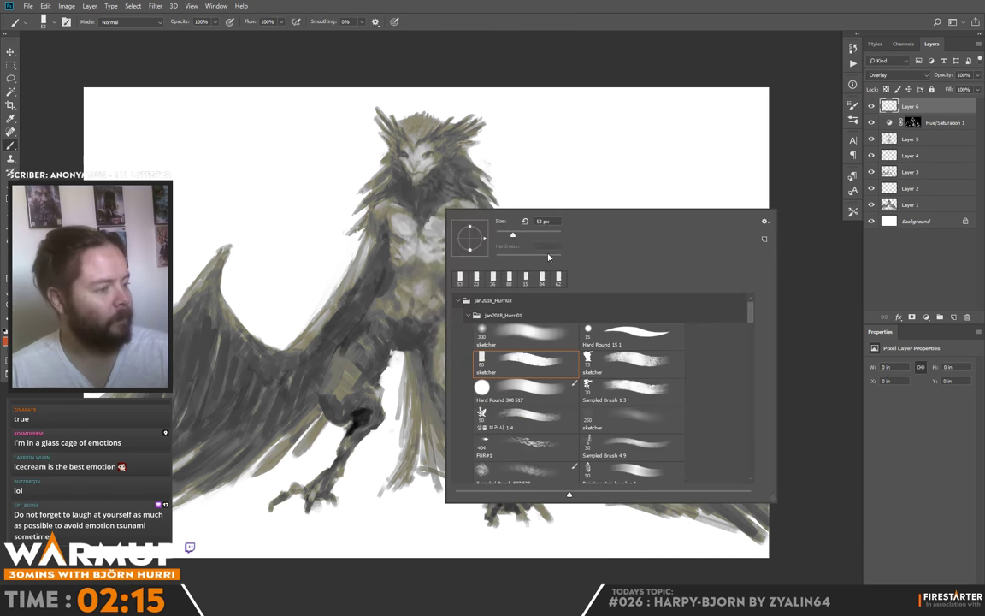
left_click(559, 331)
mouse_move(385, 212)
left_mouse_down()
mouse_move(406, 241)
mouse_move(440, 239)
mouse_move(470, 213)
mouse_move(530, 291)
left_mouse_up()
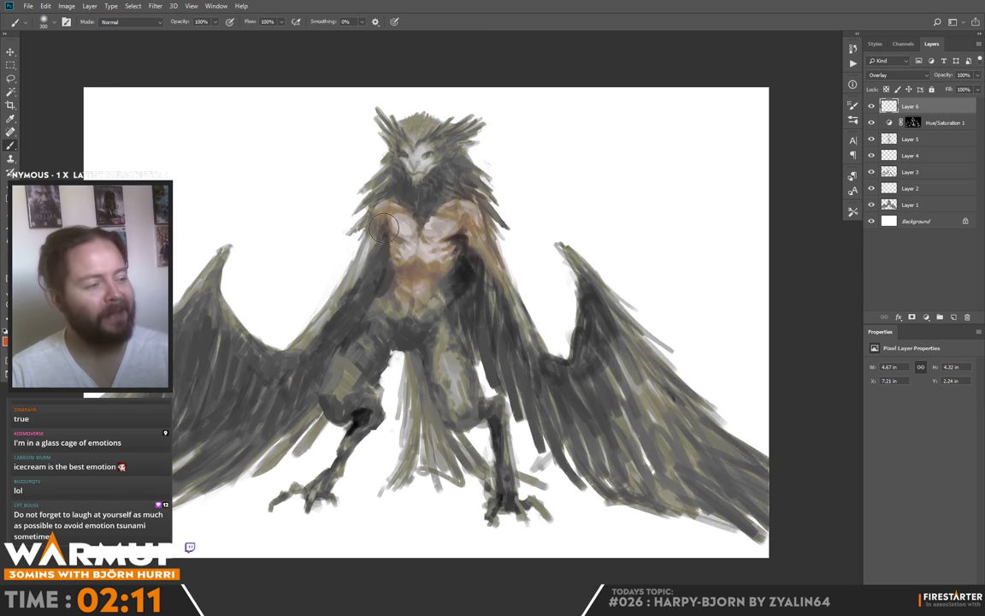
- Reduce the brush to 120 px and paint orange down the left arm along the wing's upper edge
right_click(435, 227)
type("120")
key("Return")
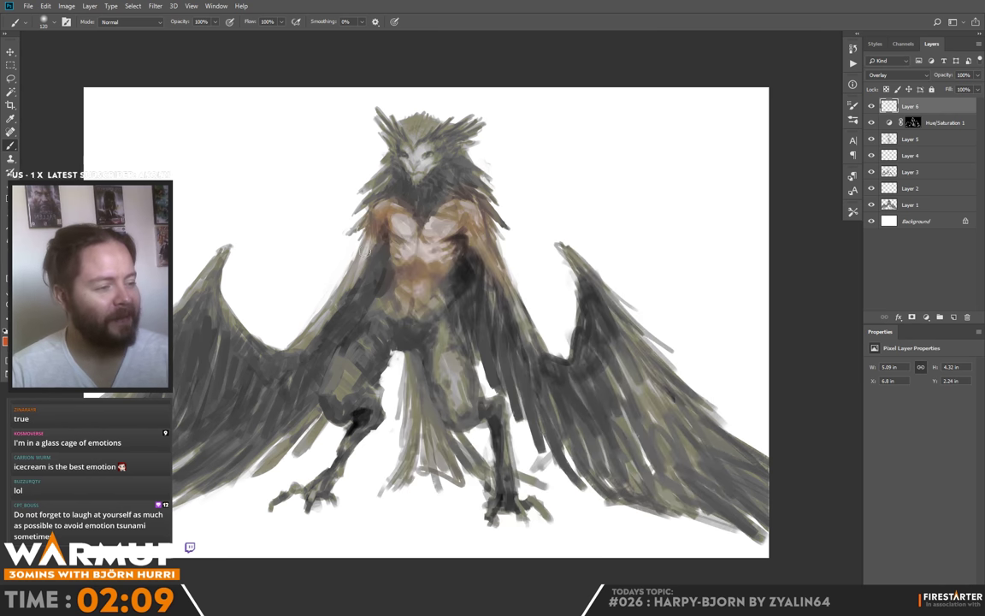
left_click_drag(311, 336, 311, 328)
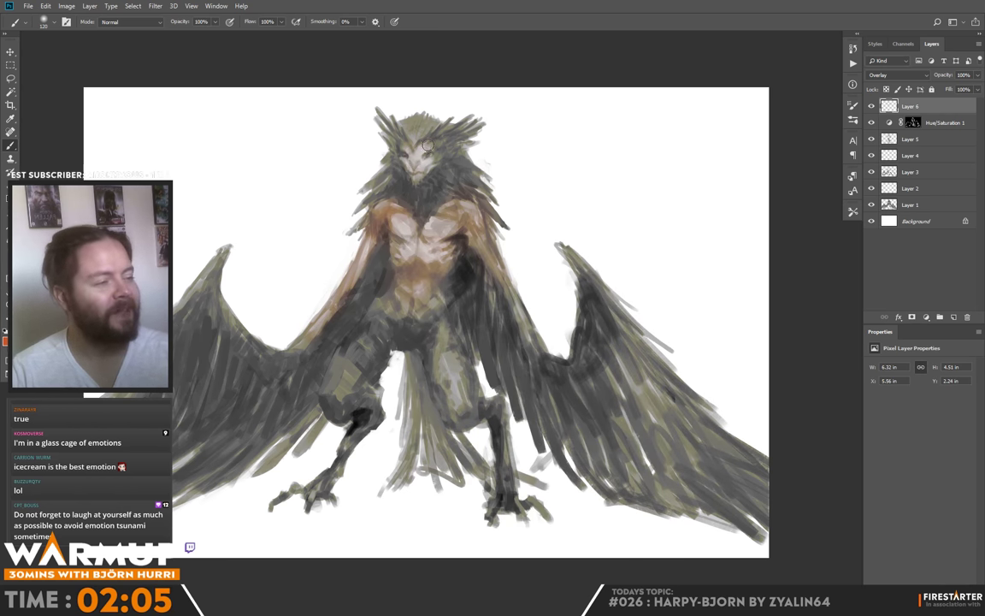
- Reduce the brush to 20 px and tint the face with orange
right_click(444, 178)
left_click_drag(514, 204, 503, 204)
key("Return")
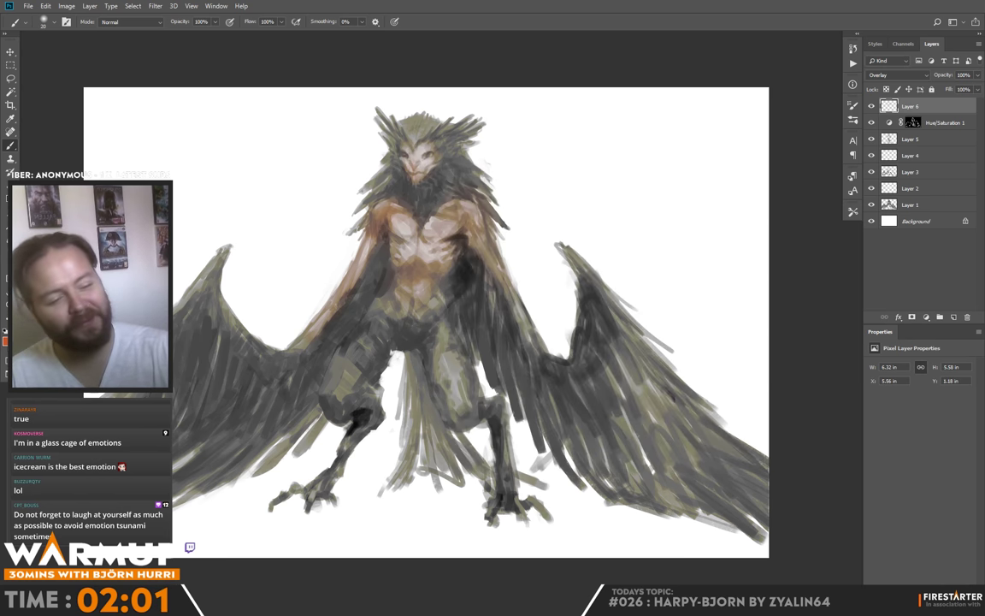
- Choose a bright magenta-pink foreground color and tint the nose and the areas around the eyes
left_click(6, 342)
left_click(555, 222)
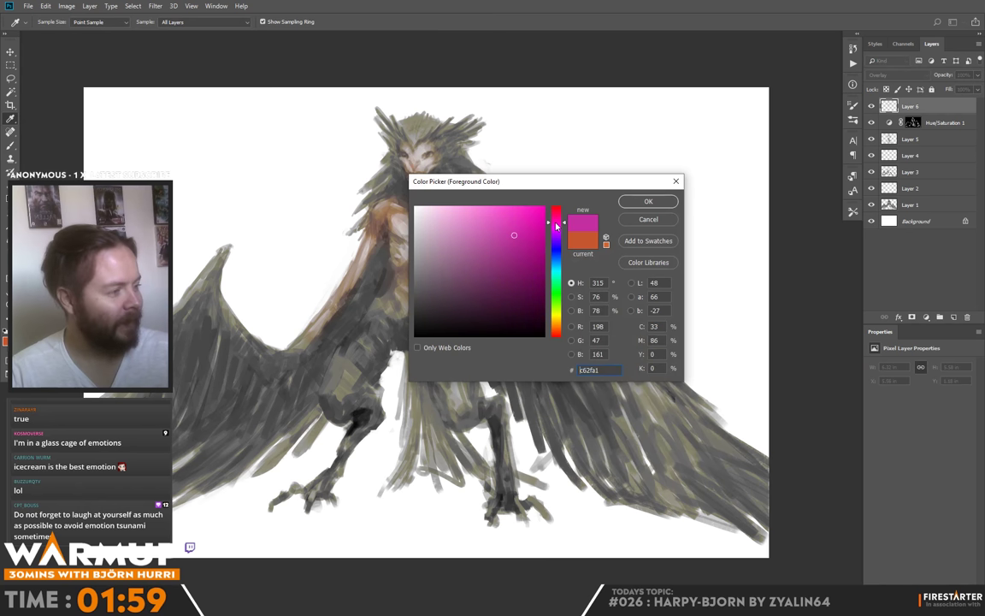
left_click(537, 206)
left_click(648, 201)
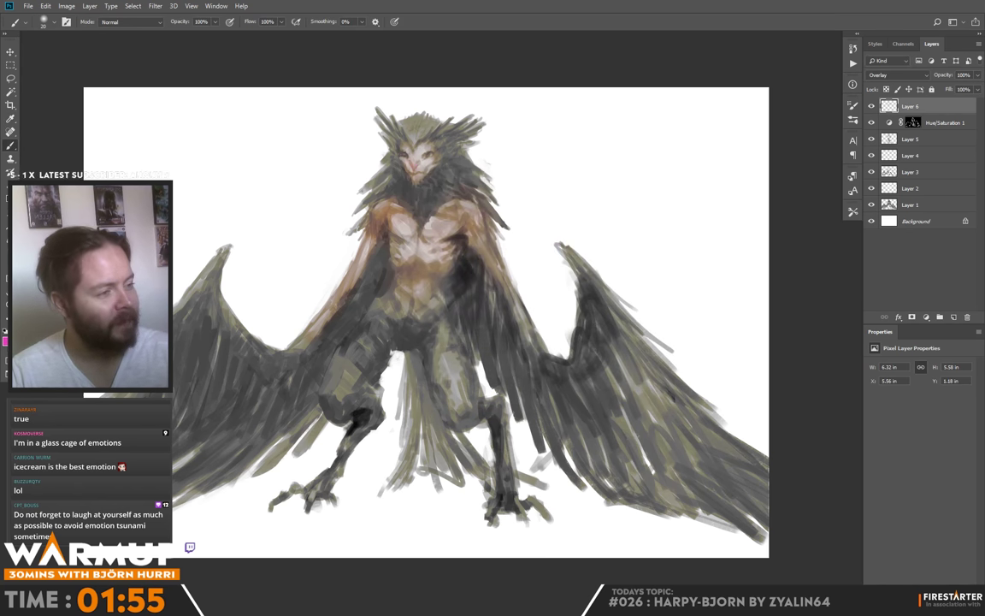
key("e")
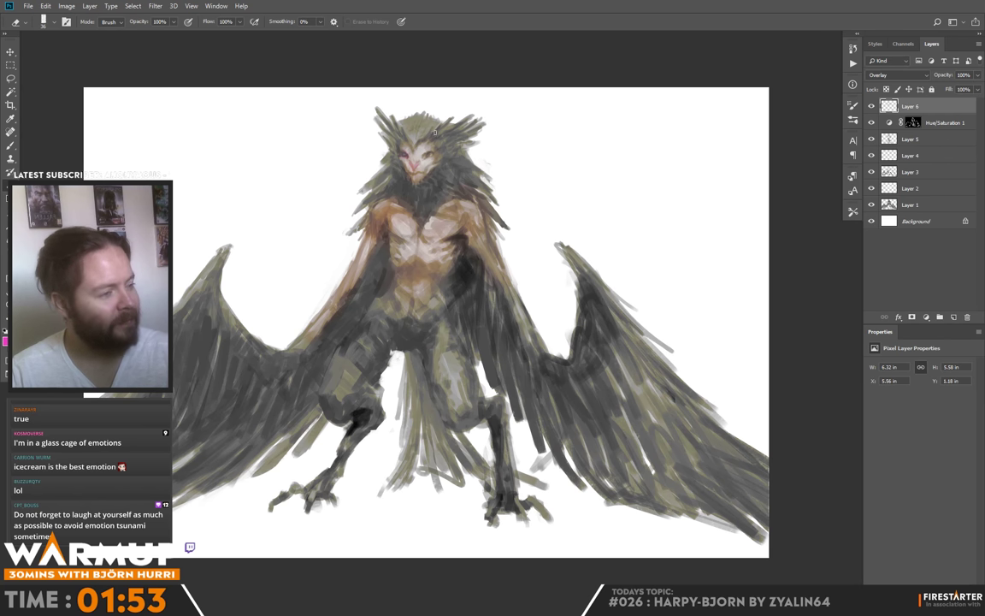
key("b")
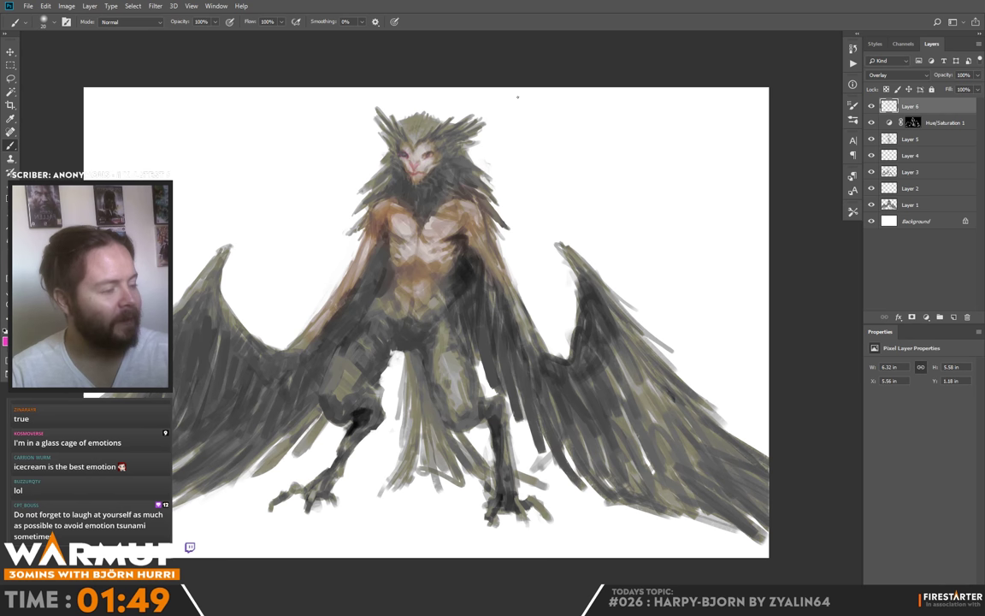
- Enlarge the soft brush to 92 px and paint magenta-pink along the outer edge of the right arm
right_click(498, 242)
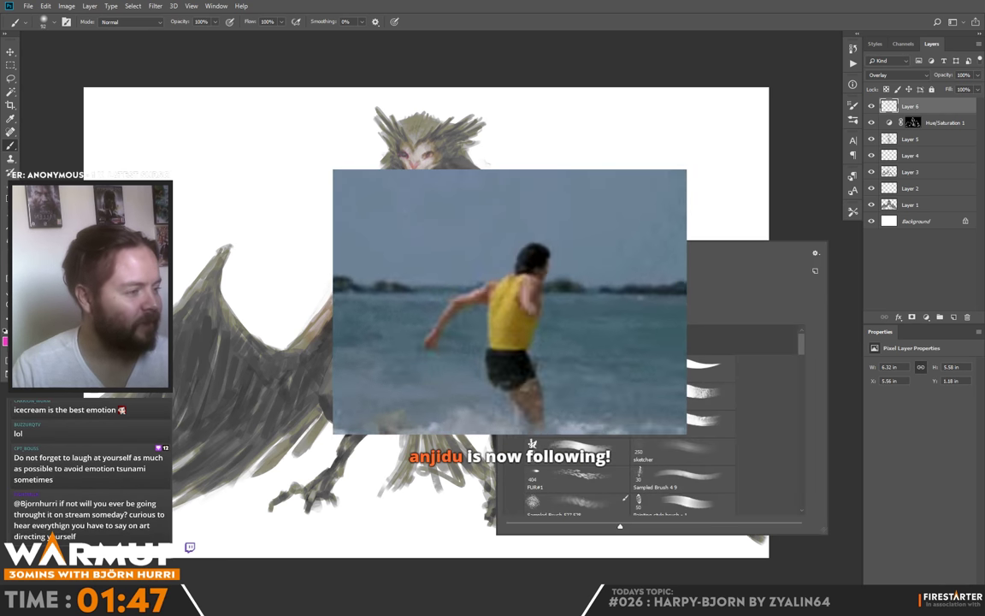
key("Return")
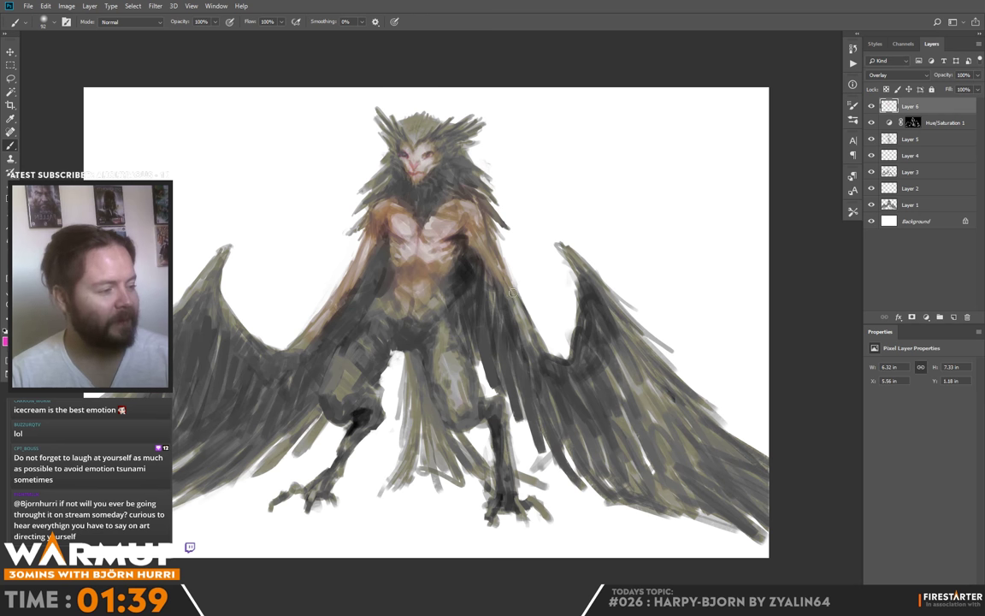
left_click_drag(501, 275, 521, 302)
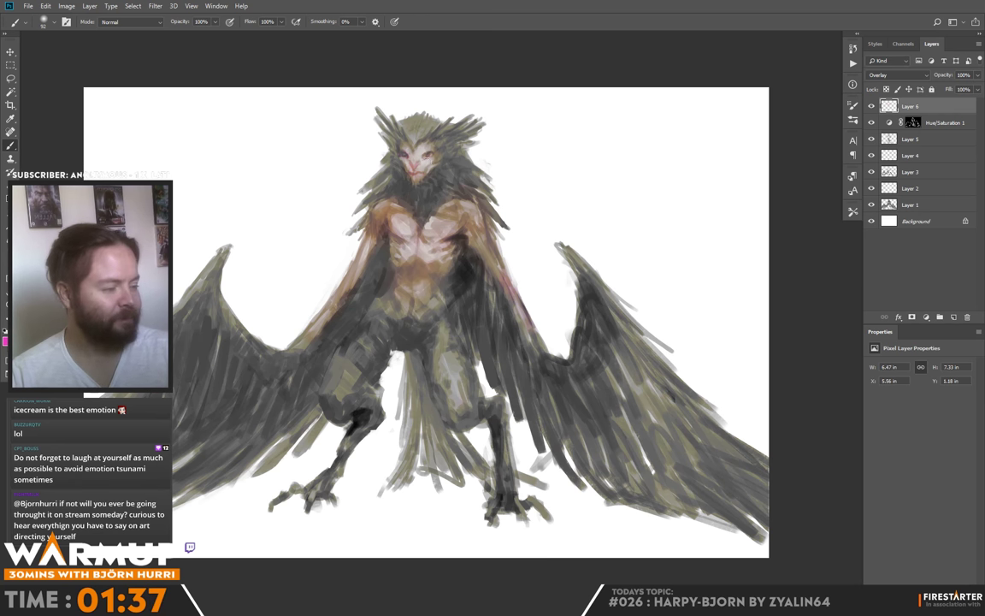
- Reduce the soft brush to 26 px and strengthen the magenta-pink tint on the eyes
key("e")
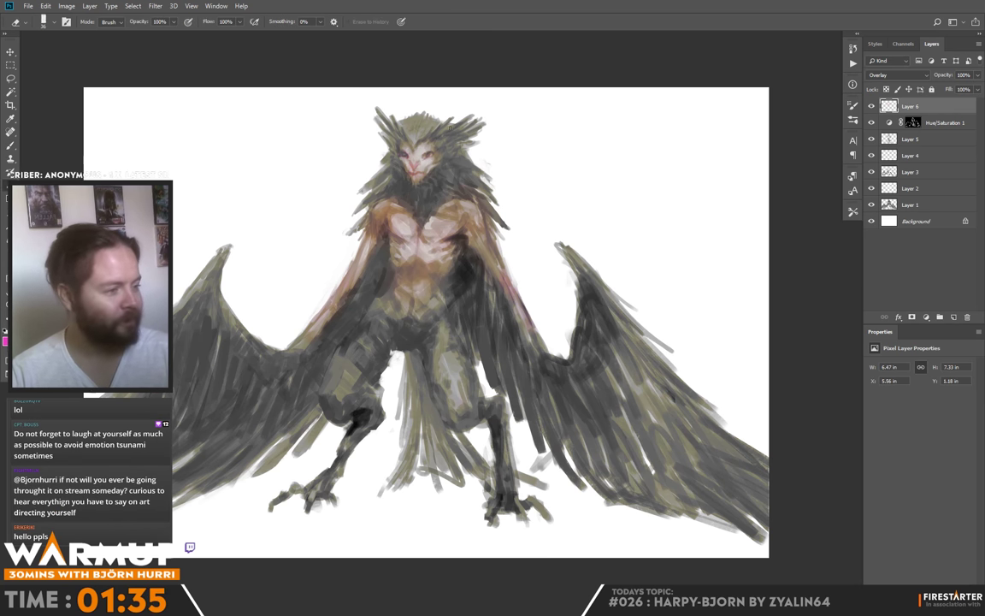
key("b")
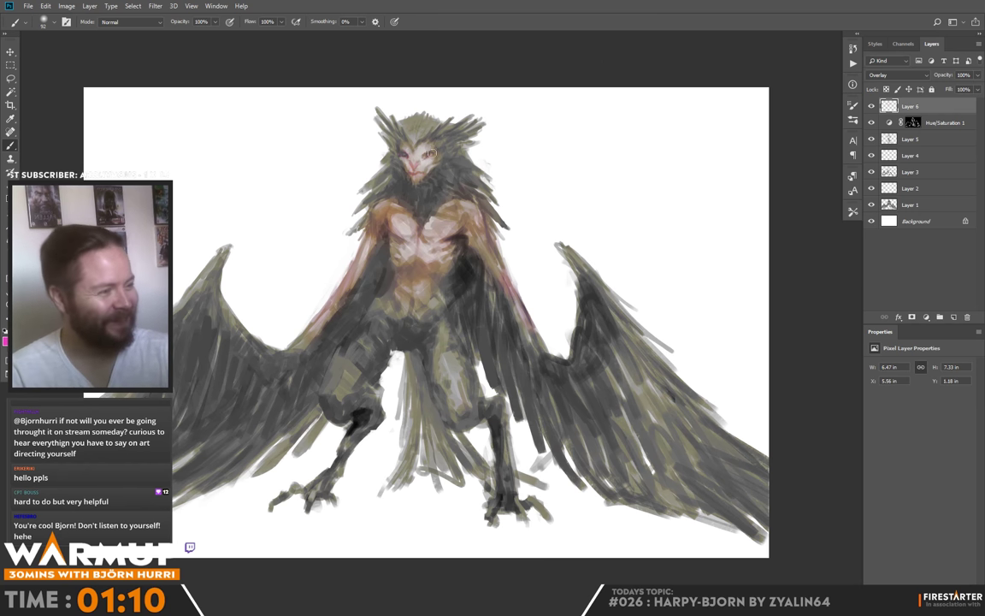
right_click(441, 148)
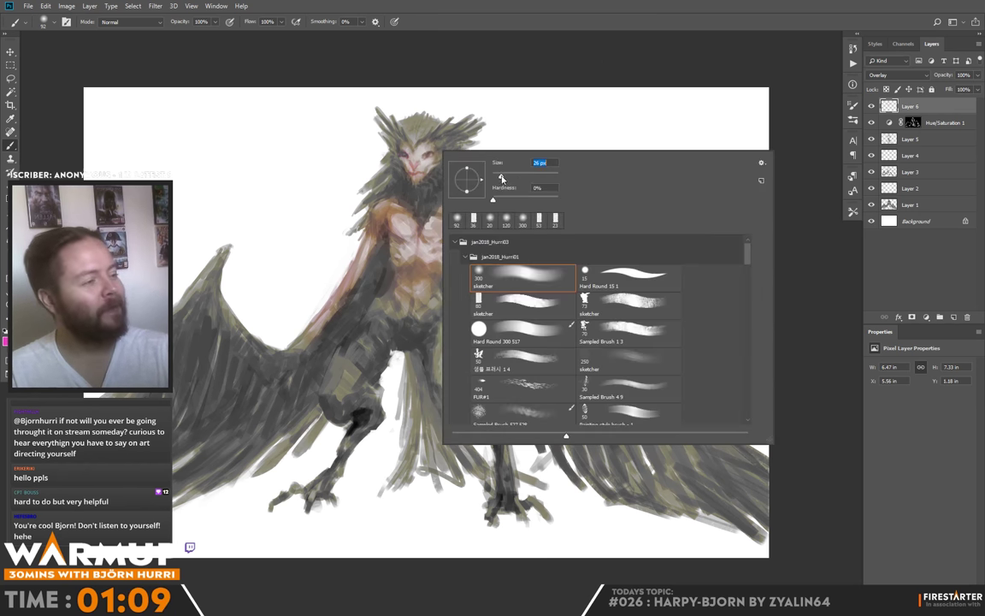
left_click(427, 153)
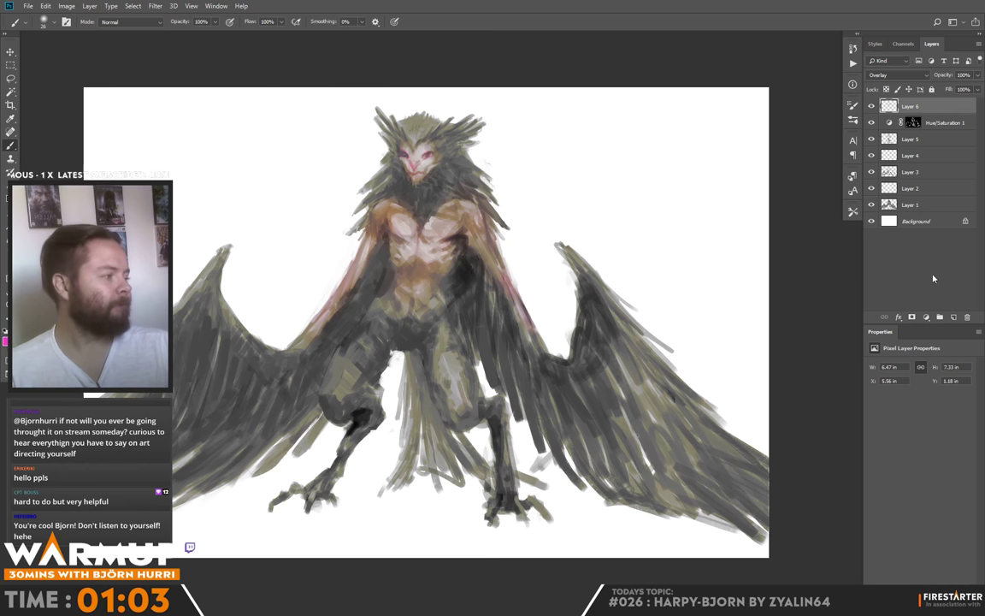
- Add a new layer in Overlay mode and choose a golden-yellow foreground color
left_click(953, 316)
left_click(896, 75)
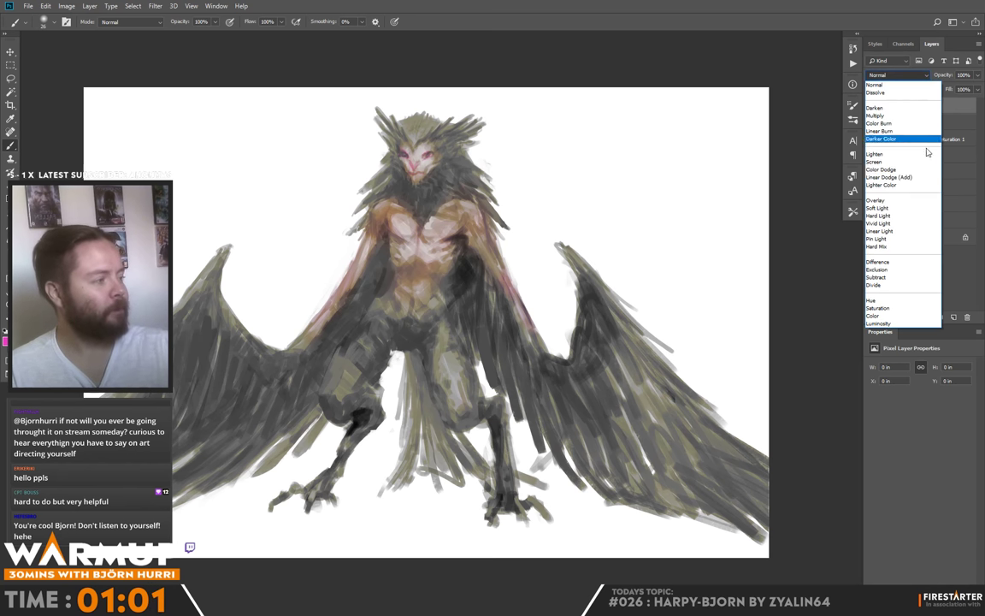
left_click(894, 201)
left_click(6, 341)
left_click(557, 322)
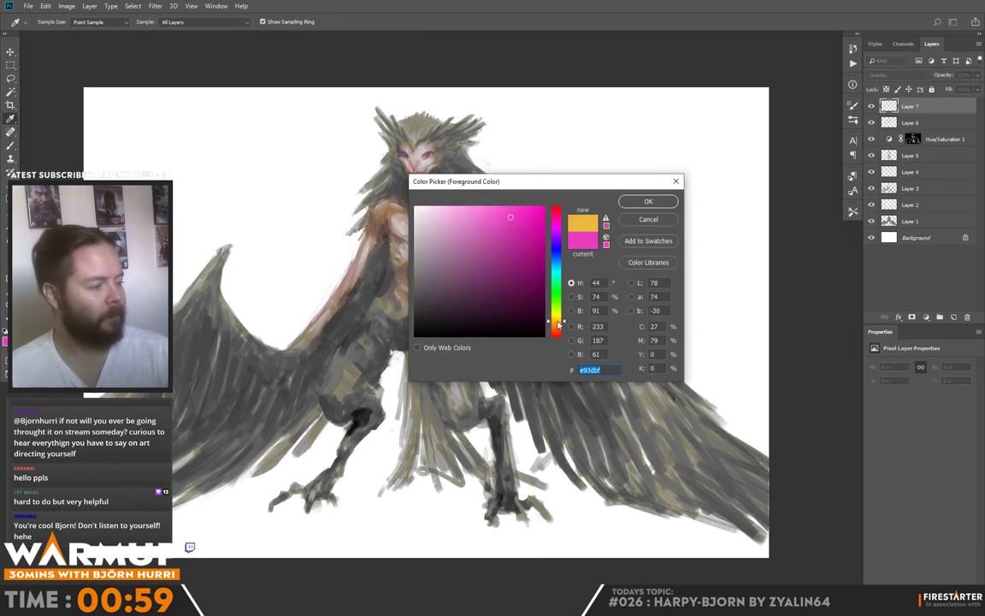
left_click(509, 251)
key("Return")
key("Return")
- Enlarge the soft sketcher brush to 354 px and tint the chest, shoulders, arms and clawed feet golden-yellow
right_click(468, 198)
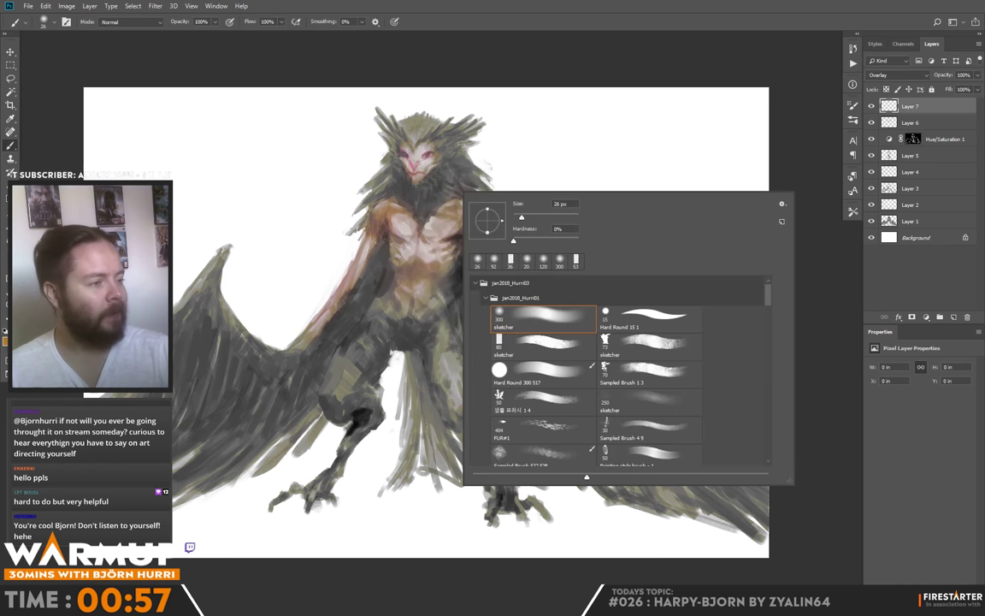
left_click(566, 218)
mouse_move(410, 168)
left_mouse_down()
mouse_move(402, 153)
mouse_move(427, 141)
mouse_move(376, 145)
left_mouse_up()
key("ctrl+z")
mouse_move(377, 202)
left_mouse_down()
mouse_move(355, 207)
mouse_move(373, 224)
left_mouse_up()
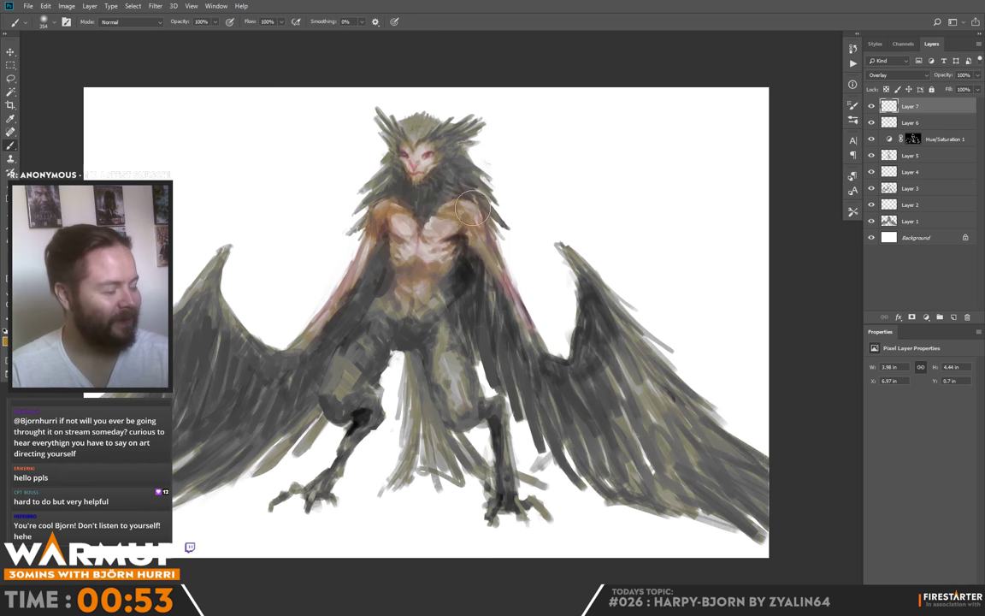
mouse_move(472, 207)
left_mouse_down()
mouse_move(437, 237)
mouse_move(323, 221)
mouse_move(320, 304)
mouse_move(288, 321)
left_mouse_up()
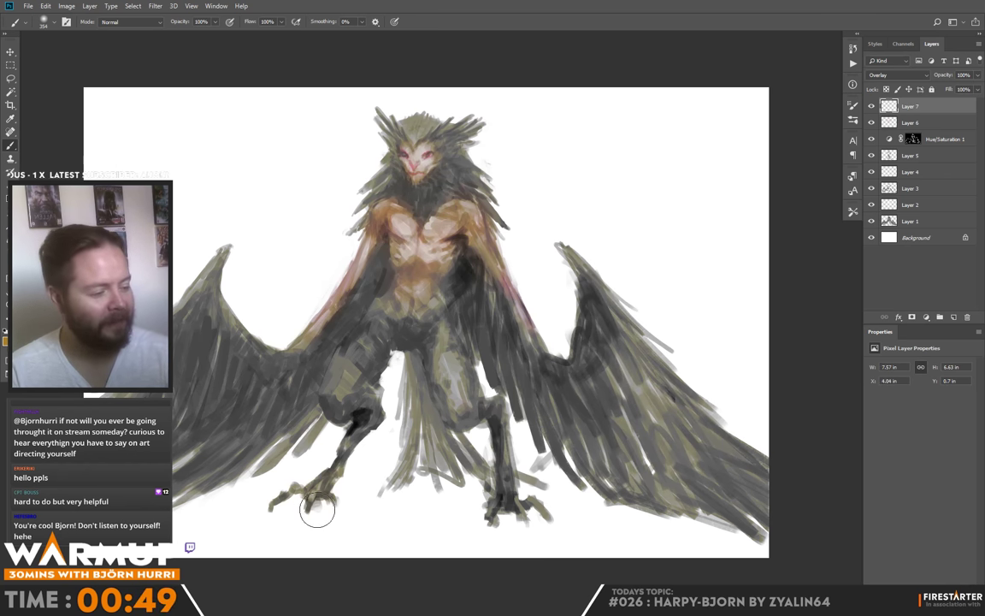
mouse_move(317, 511)
left_mouse_down()
mouse_move(548, 452)
mouse_move(502, 448)
mouse_move(512, 531)
mouse_move(508, 516)
mouse_move(308, 500)
mouse_move(298, 528)
left_mouse_up()
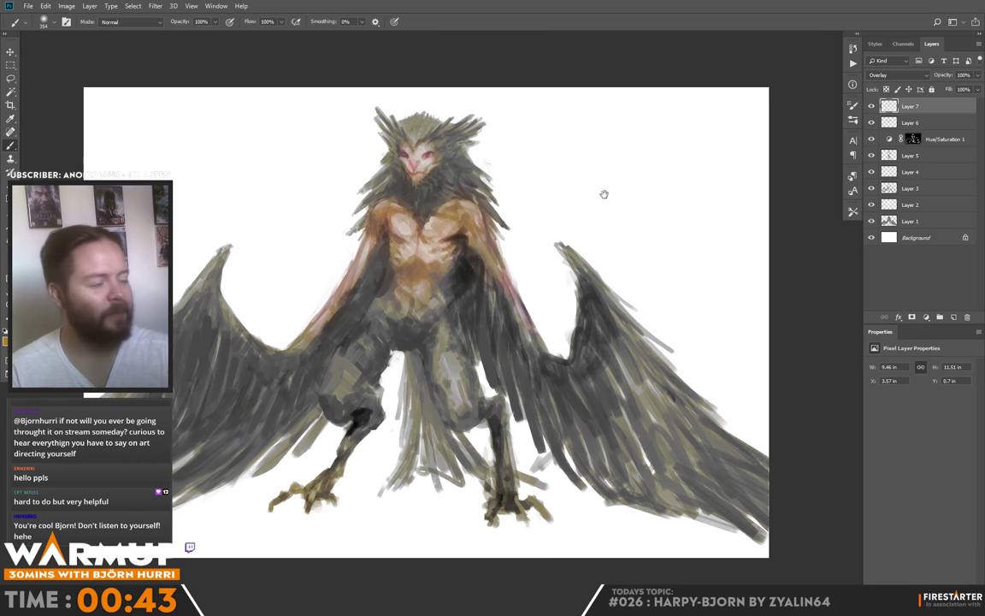
- Add another new layer above the golden tint and set its blend mode to Overlay
left_click_drag(604, 194, 619, 161)
key("e")
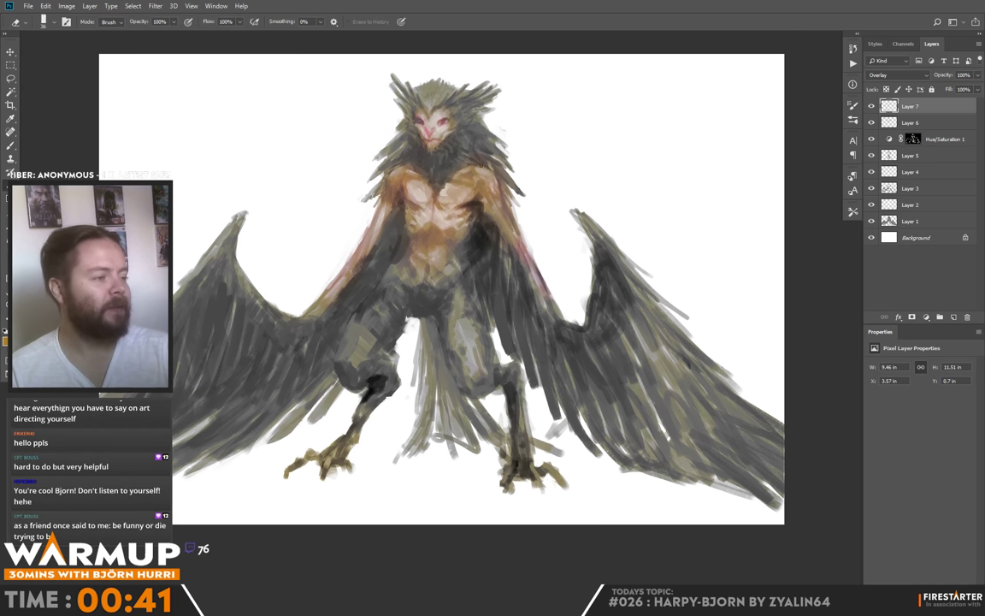
key("b")
left_click(953, 317)
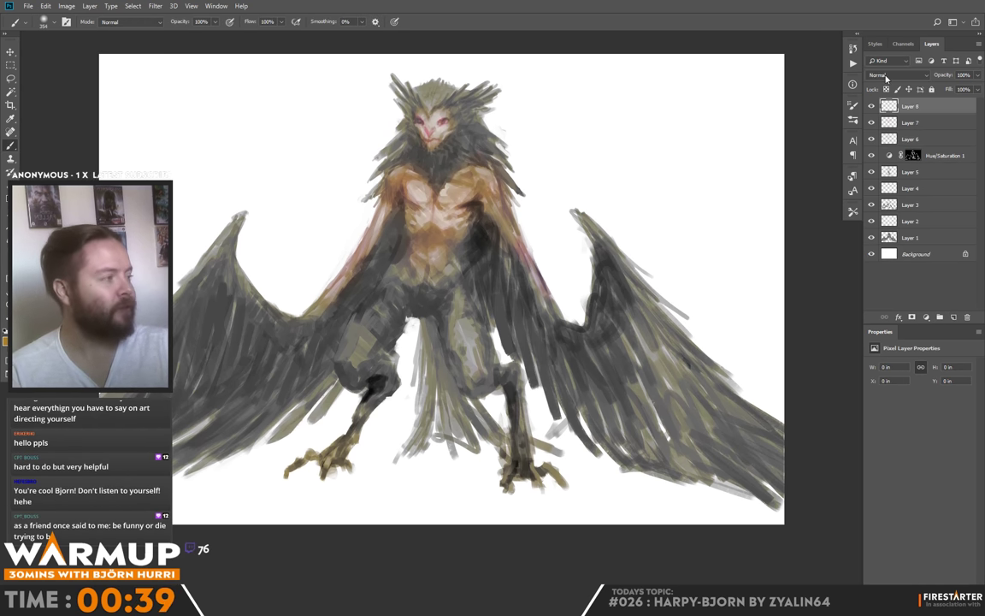
left_click(898, 75)
left_click(889, 141)
left_click(881, 77)
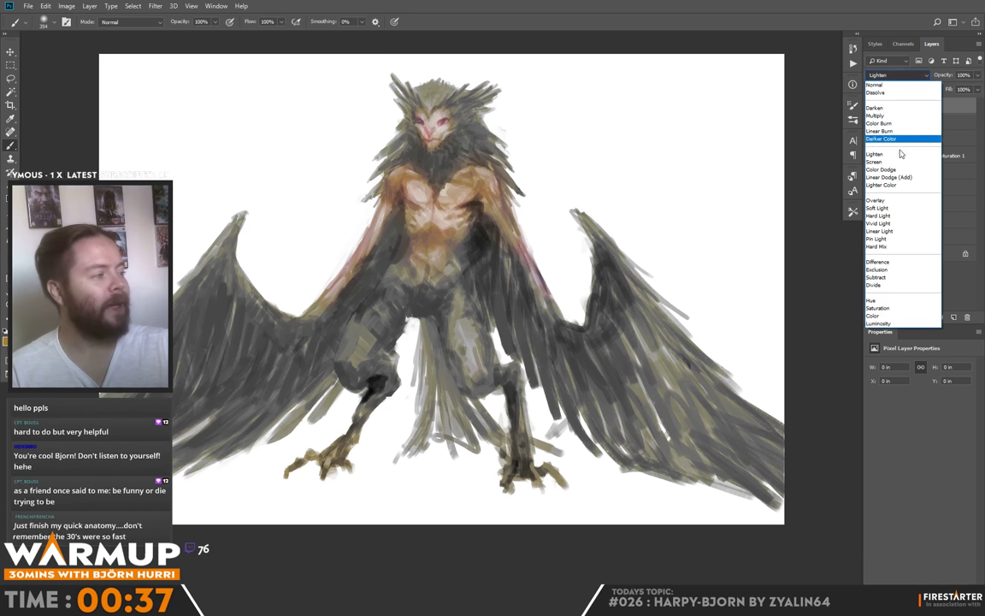
left_click(889, 184)
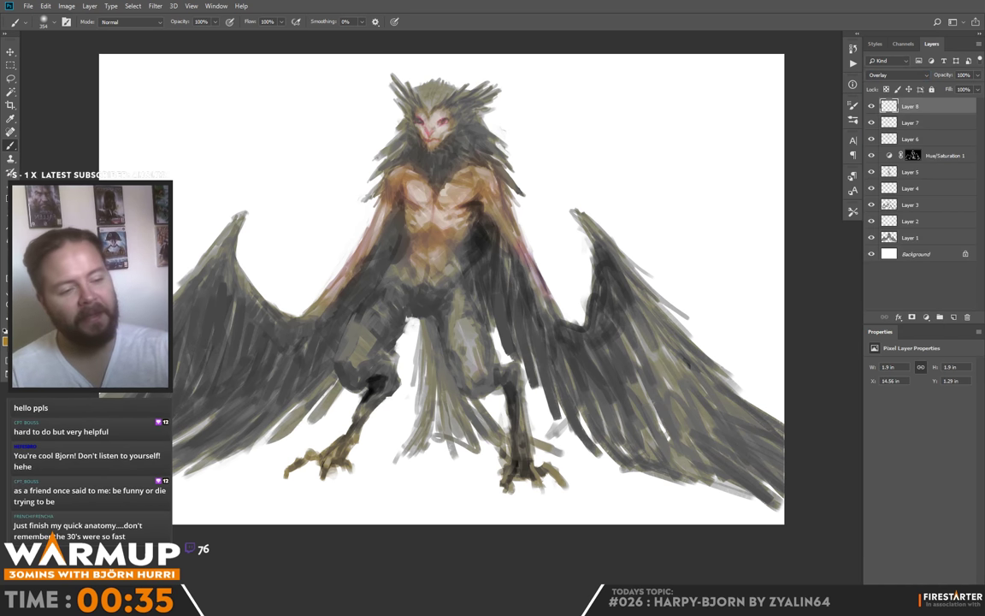
- Choose a light orange foreground color and tint the face, shoulders and both arms with the large soft brush
left_click(6, 341)
left_click_drag(564, 335, 562, 328)
left_click(649, 202)
mouse_move(432, 119)
left_mouse_down()
mouse_move(505, 126)
mouse_move(399, 187)
mouse_move(398, 174)
mouse_move(398, 192)
mouse_move(448, 209)
mouse_move(484, 177)
mouse_move(523, 205)
mouse_move(522, 232)
mouse_move(579, 291)
left_mouse_up()
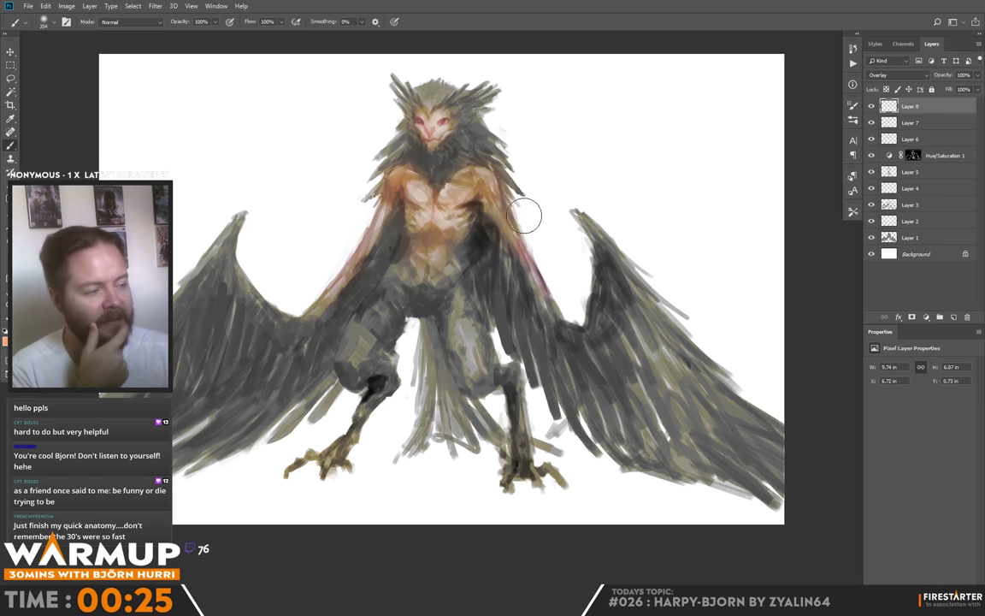
left_click_drag(366, 224, 320, 279)
- Switch to the flat 80 px sketcher brush at 28 px and choose a magenta-pink foreground color
right_click(476, 183)
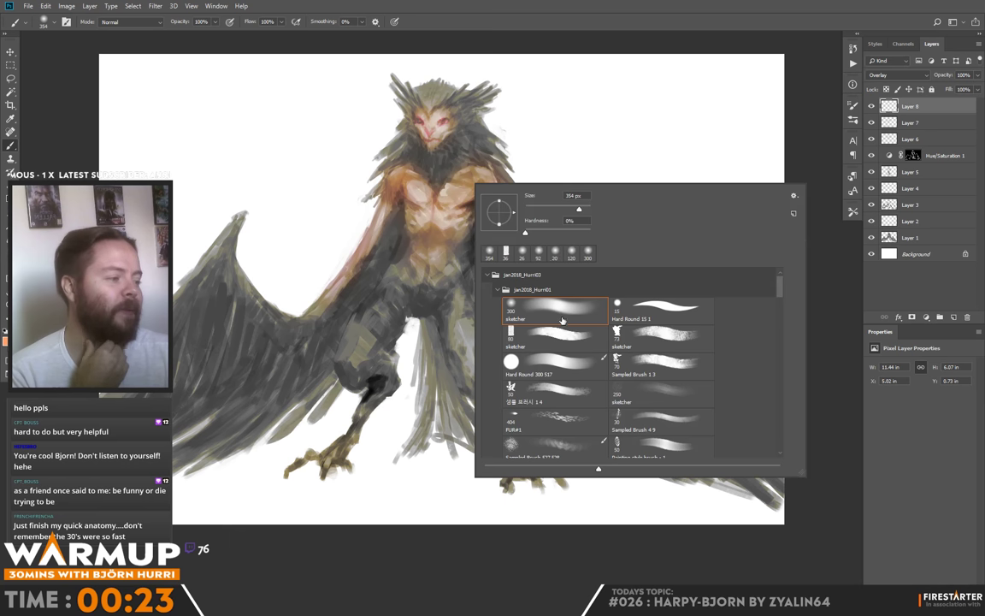
left_click(517, 334)
left_click(409, 165)
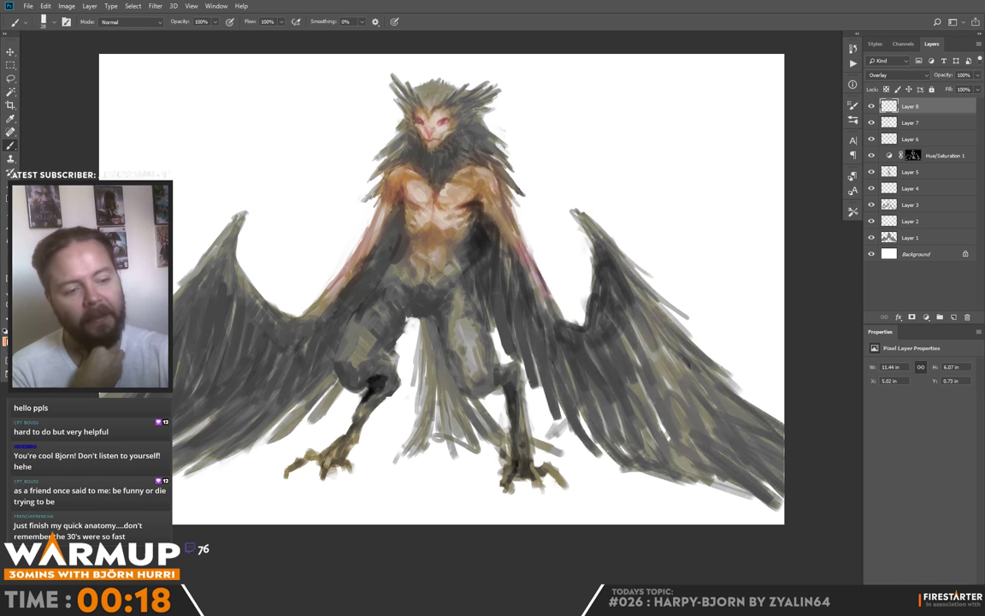
left_click(7, 338)
left_click(486, 206)
left_click(547, 225)
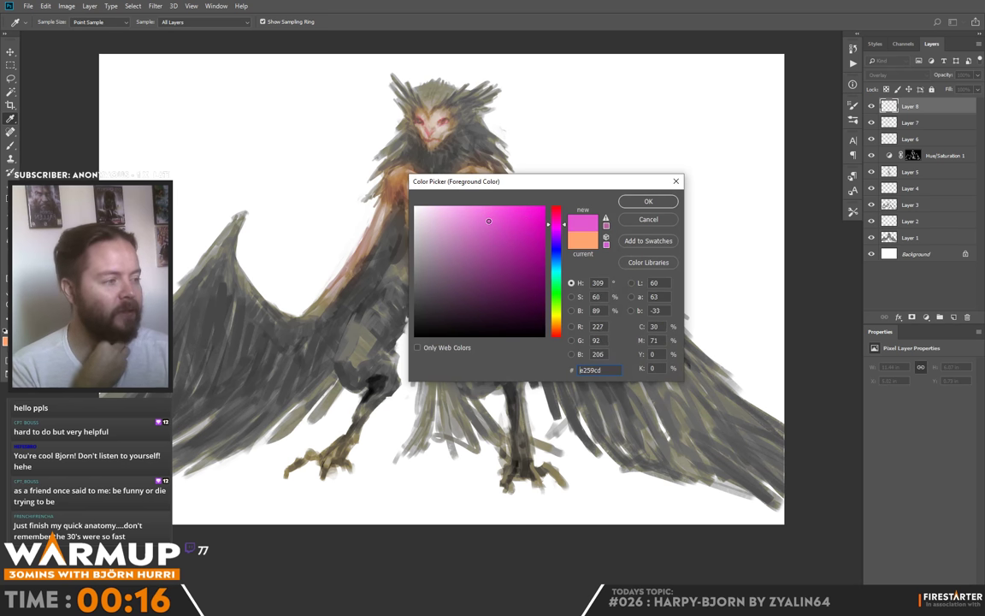
key("Return")
- Enlarge the flat sketcher brush to 89 px, try a magenta-pink dab on the left shoulder and undo it
right_click(442, 175)
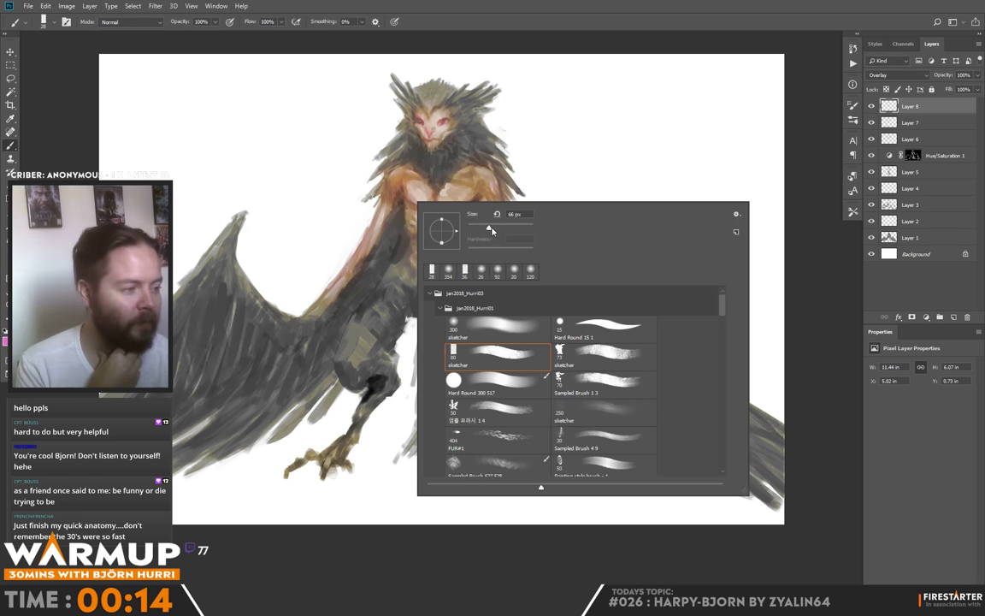
left_click(496, 227)
left_click(392, 174)
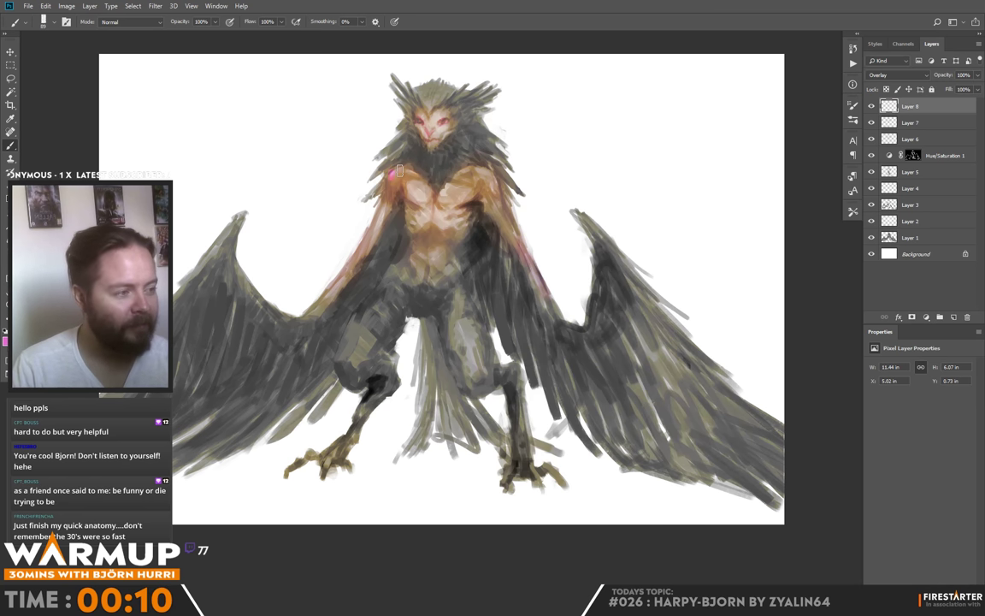
key("alt")
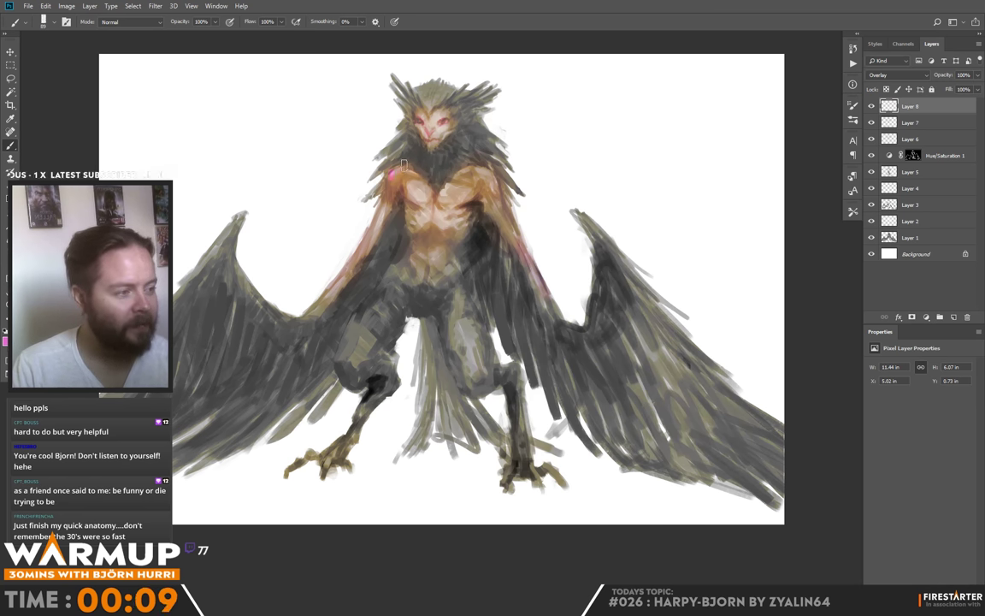
key("ctrl+alt+z")
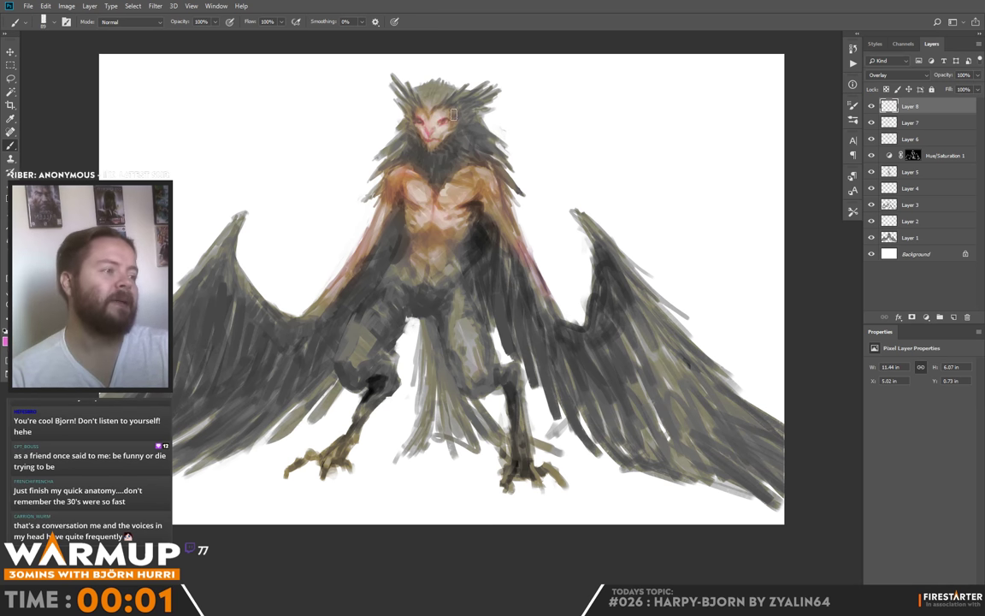
- Reduce the flat brush to 25 px and paint magenta-pink accents on the face around the eyes
right_click(604, 98)
left_click(439, 114)
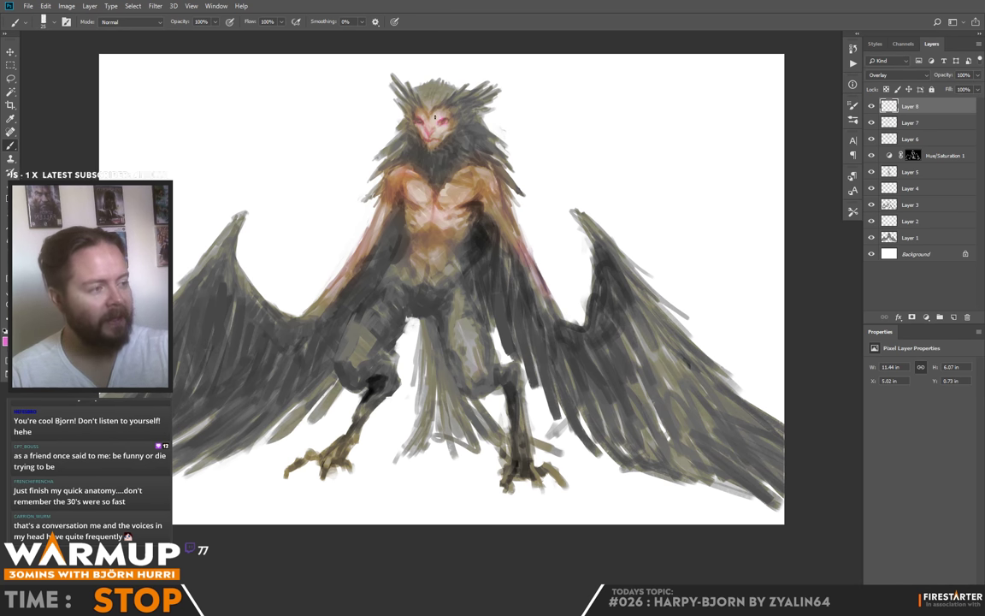
left_click(434, 118, "alt")
- Set the foreground color to the pale sand yellow e4cc97
left_click(11, 331)
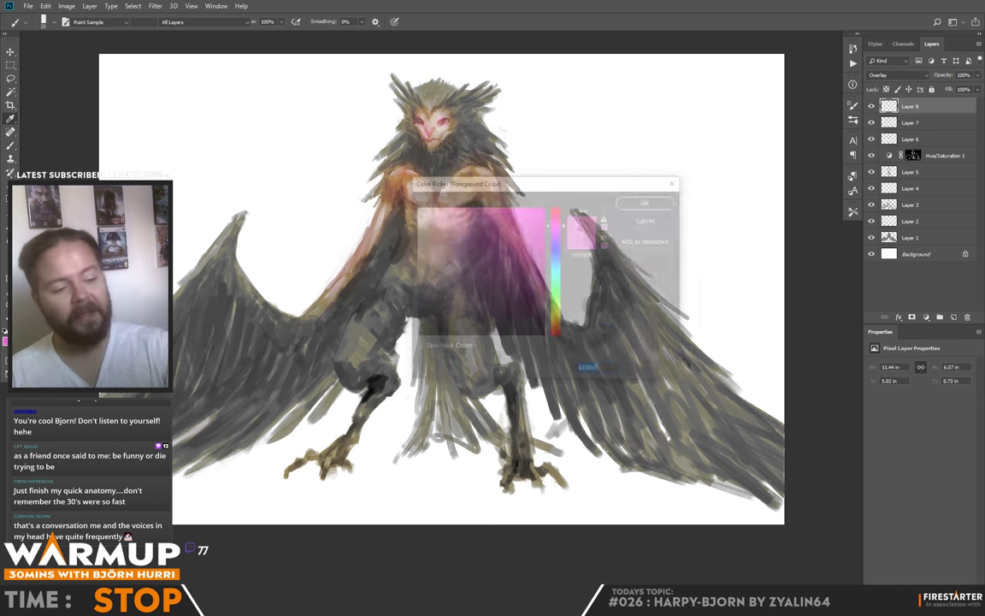
left_click(457, 231)
left_click(556, 322)
left_click(458, 220)
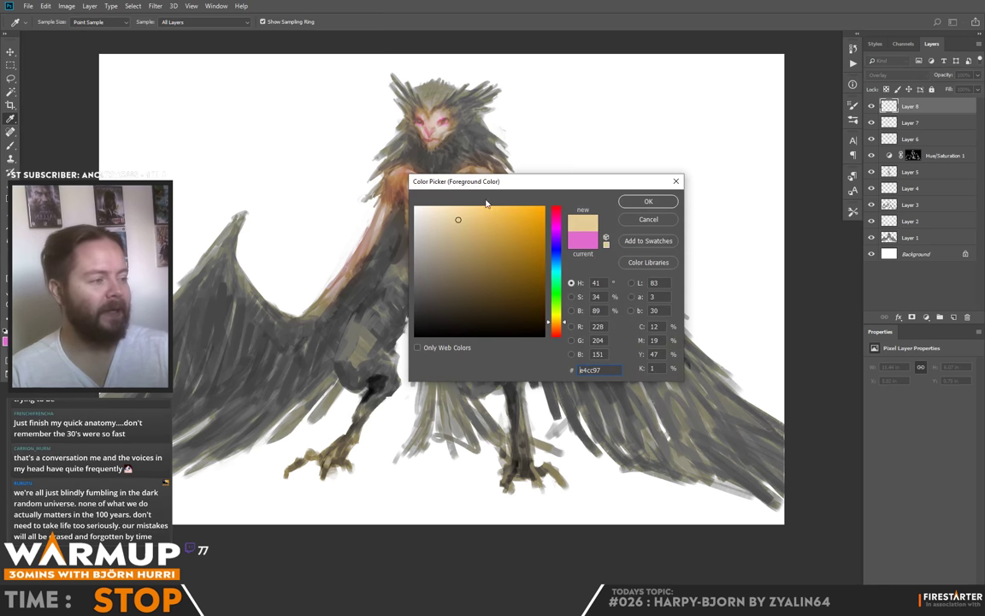
key("Return")
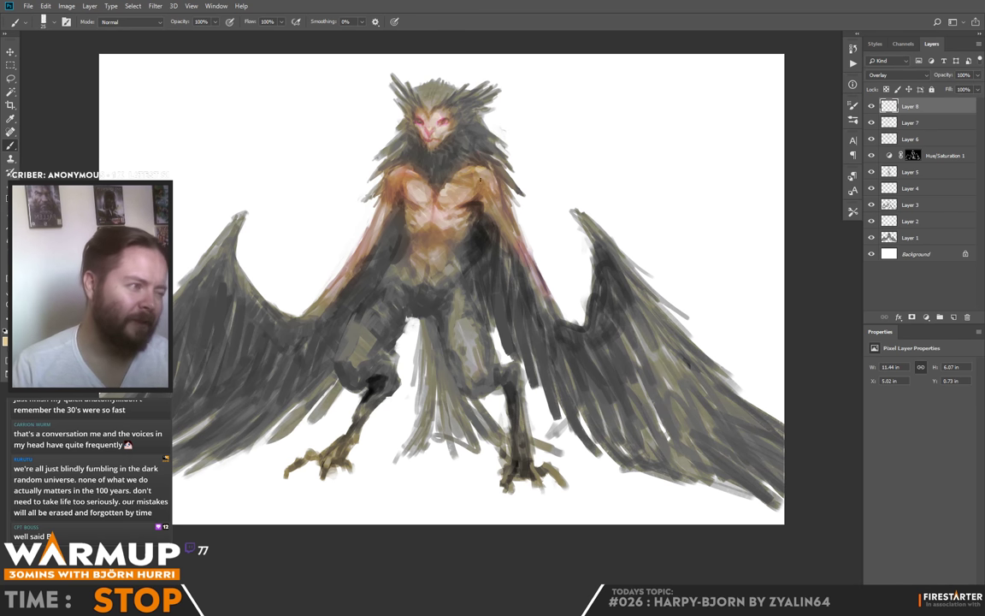
- Enlarge the flat sketcher brush to 50 px and paint pale yellow highlights over the shoulders and arms
right_click(433, 177)
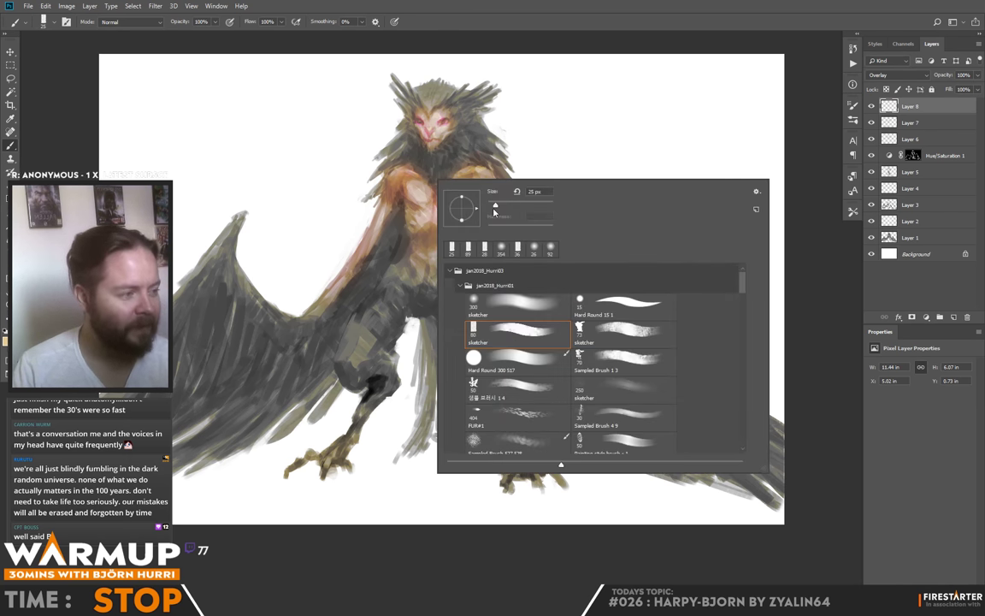
left_click(505, 205)
left_click(406, 179)
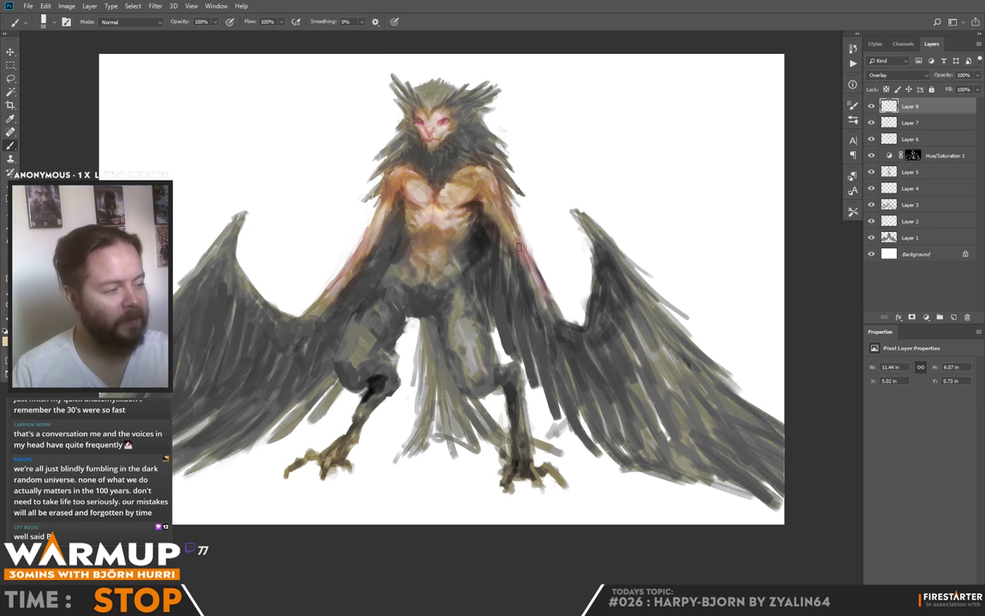
left_click_drag(625, 297, 591, 343)
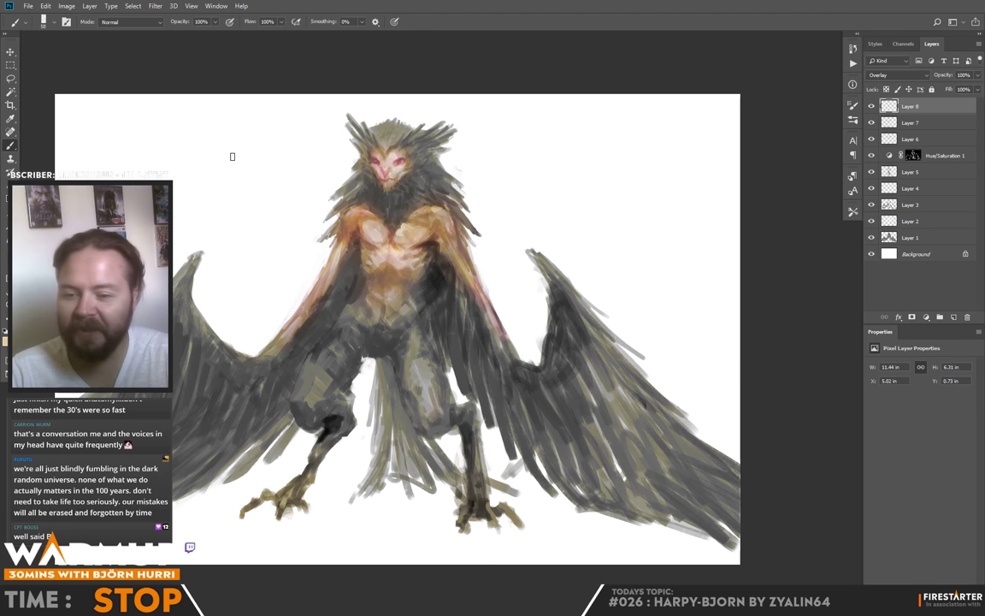
left_click_drag(186, 262, 276, 229)
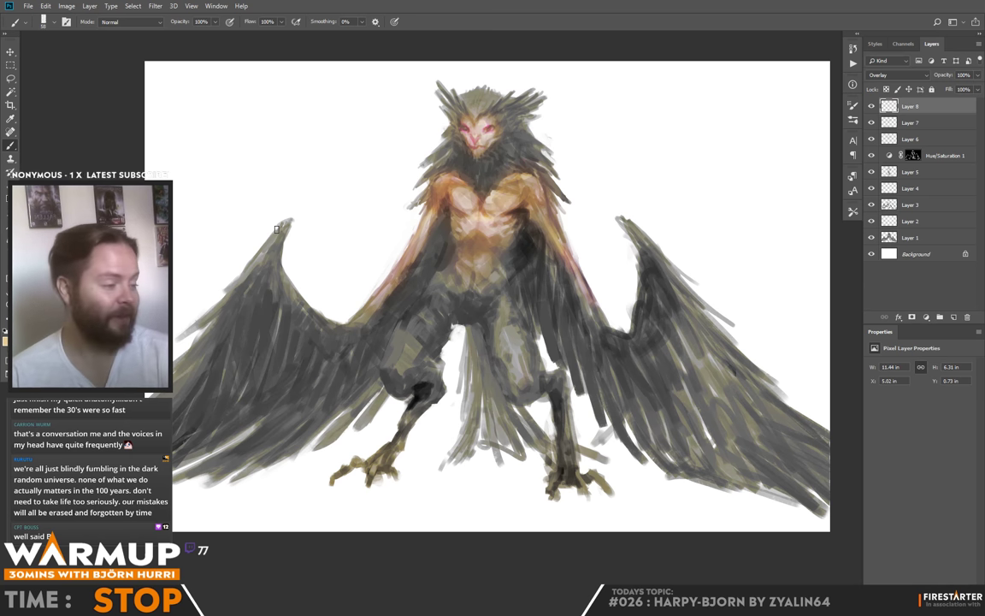
- Add a new Normal layer and paint strokes over both lower legs
key("ctrl+shift+alt+n")
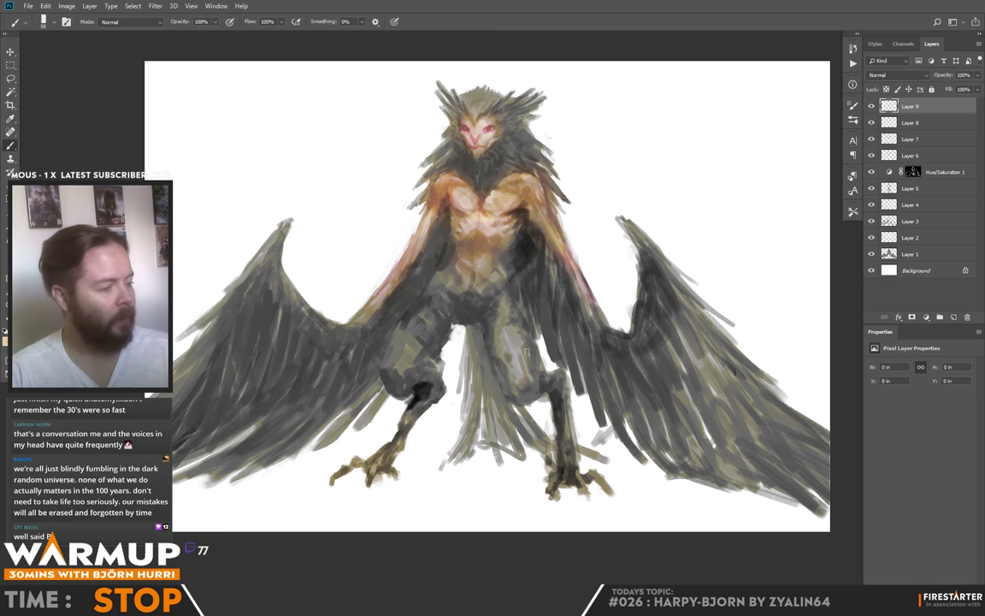
left_click_drag(428, 379, 407, 417)
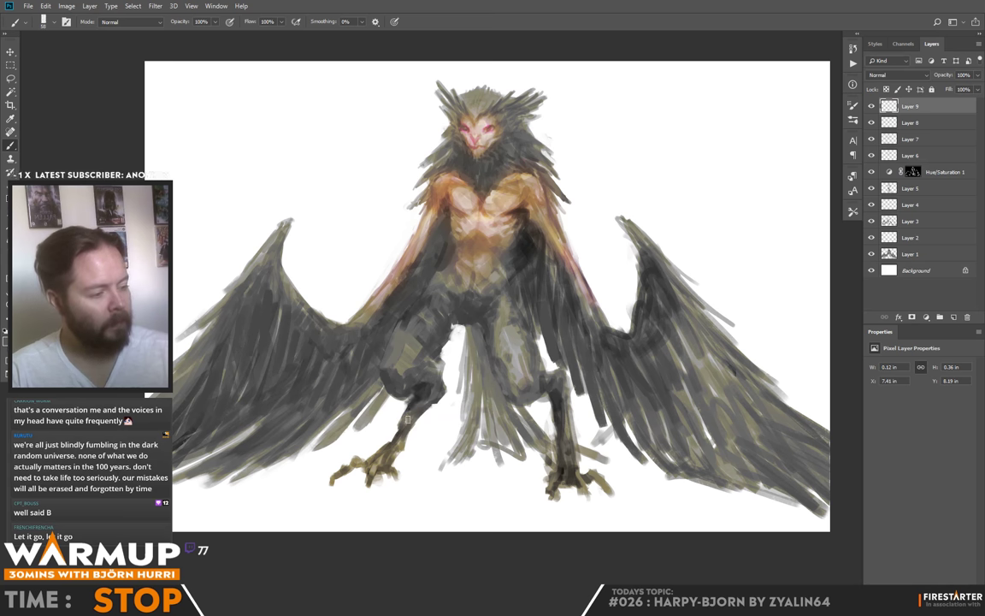
left_click_drag(554, 376, 571, 444)
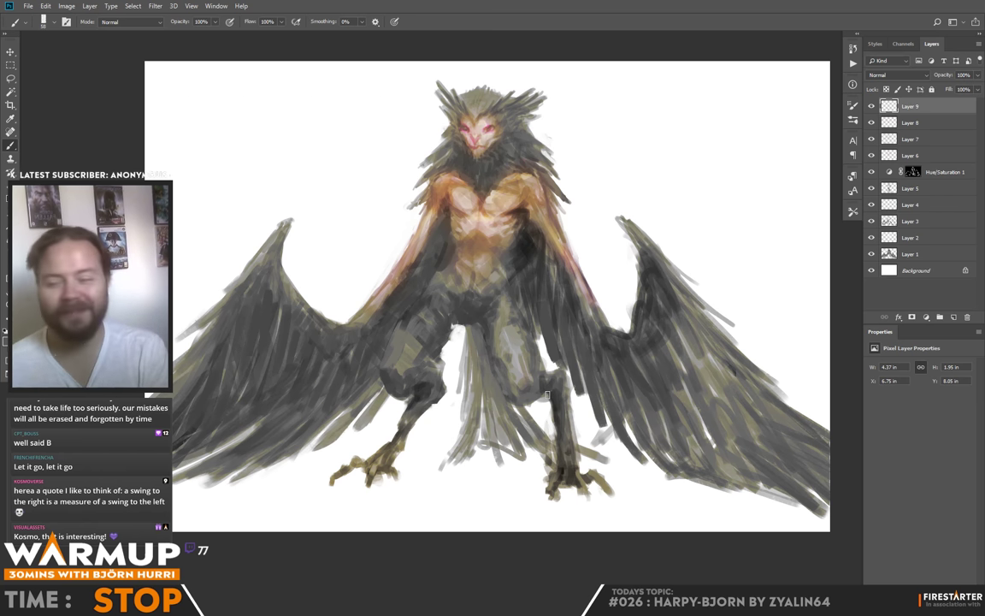
left_click(928, 319)
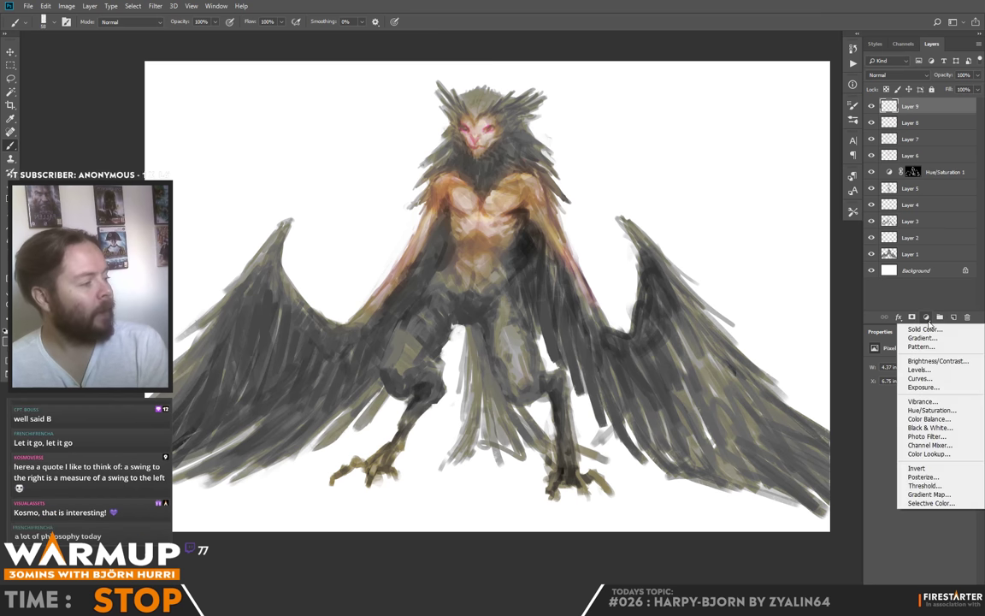
left_click(940, 369)
key("ctrl+z")
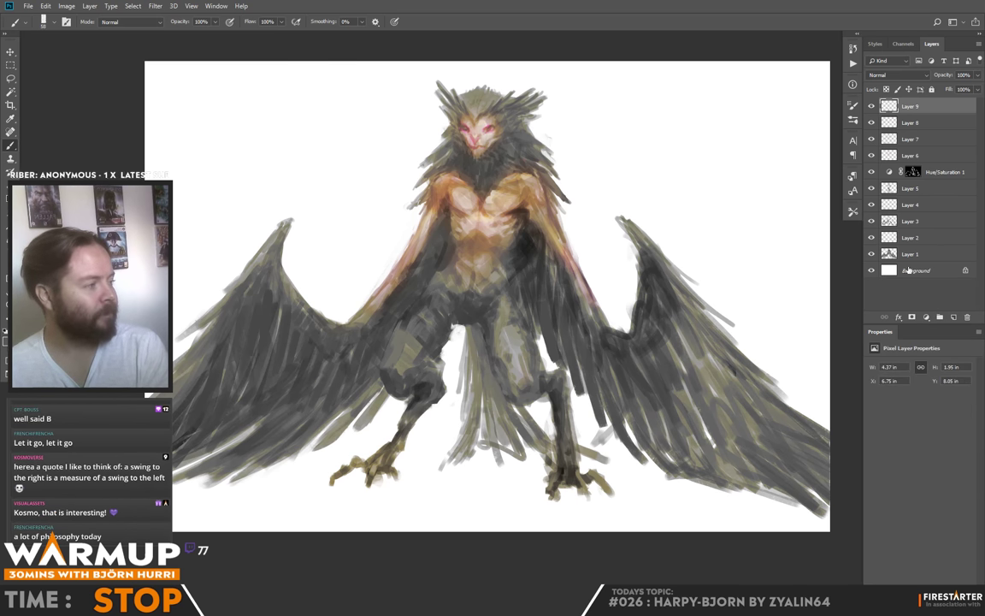
- Add a Brightness/Contrast adjustment layer on top with brightness -22 and contrast 29
left_click(927, 317)
left_click(948, 368)
left_click_drag(919, 411, 913, 390)
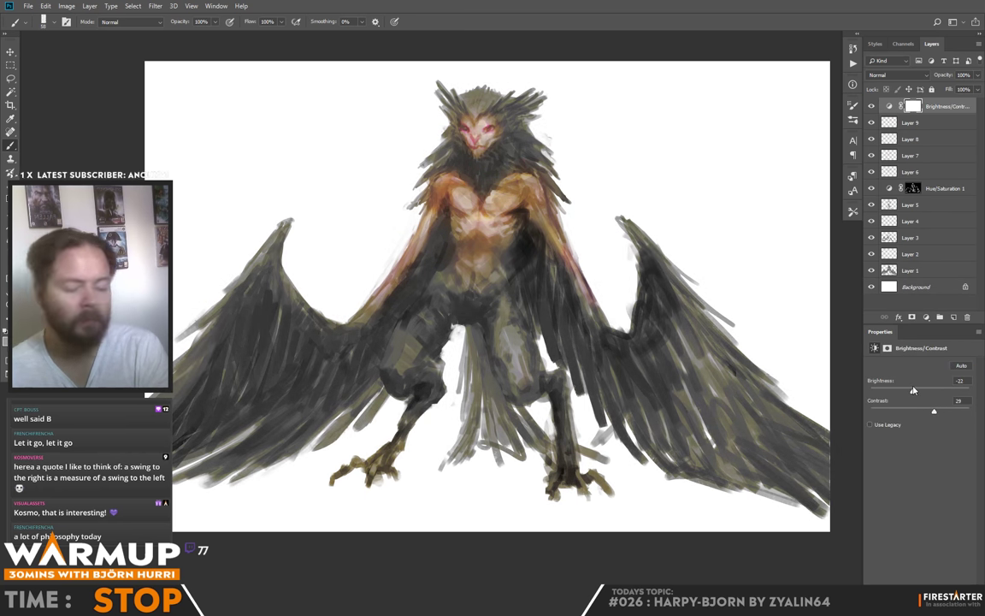